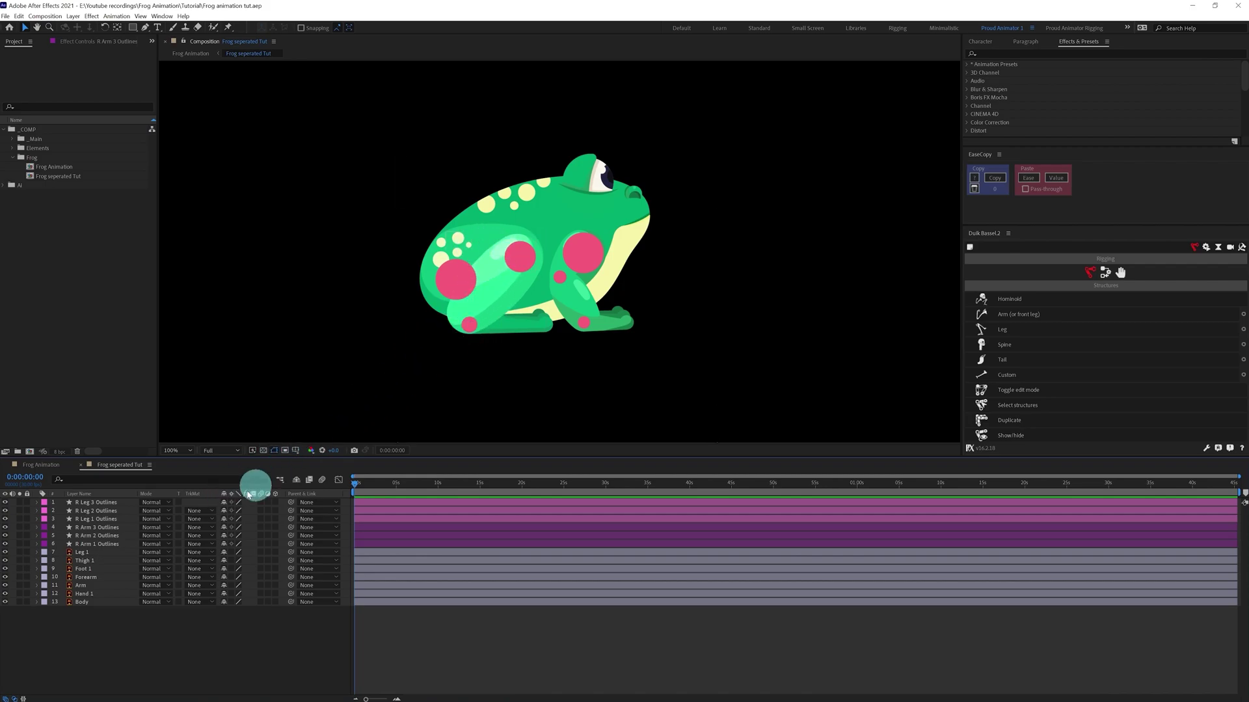
Step: Create a Duik Arm (or front leg) structure from the R Leg 1, R Leg 2 and R Leg 3 Outlines layers
click(108, 520)
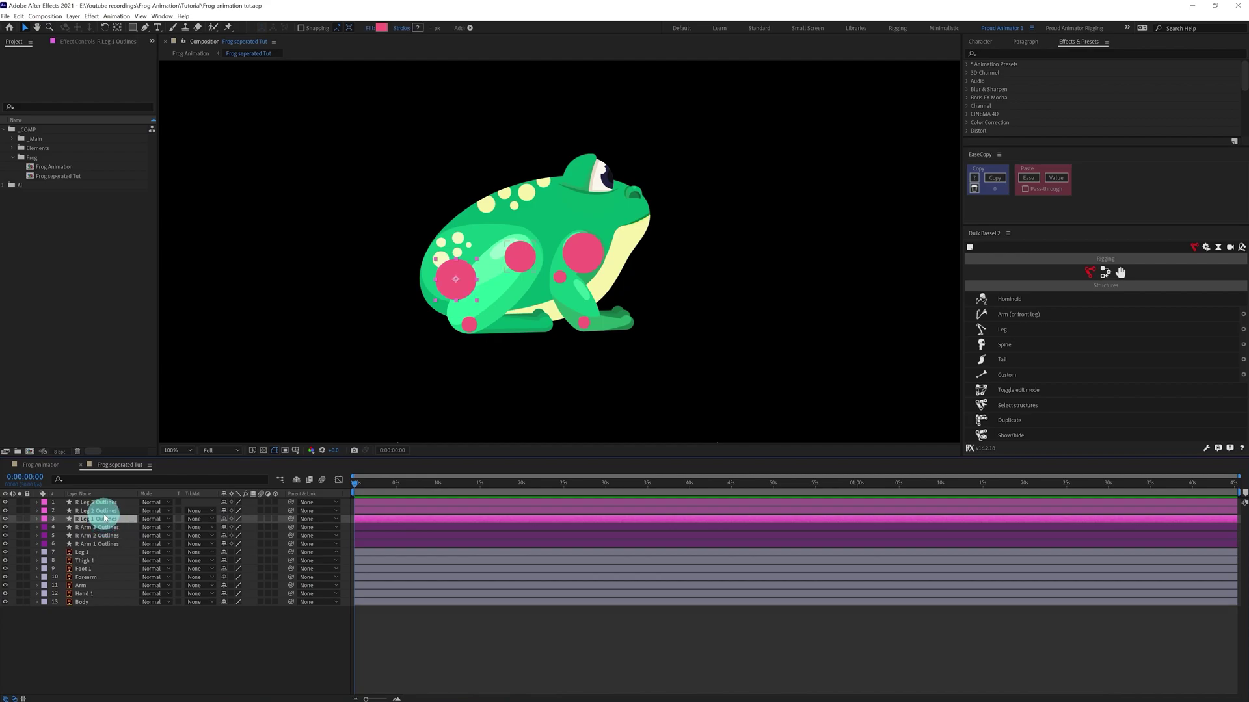
shift+click(104, 512)
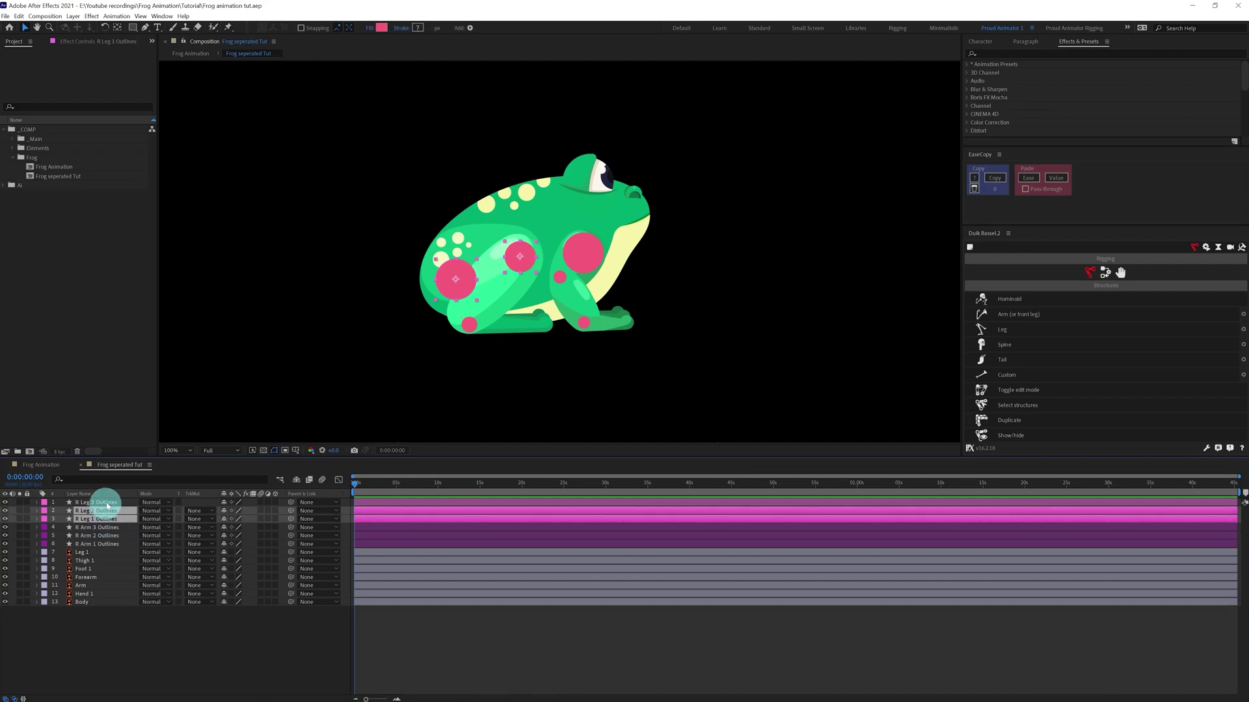
shift+click(108, 504)
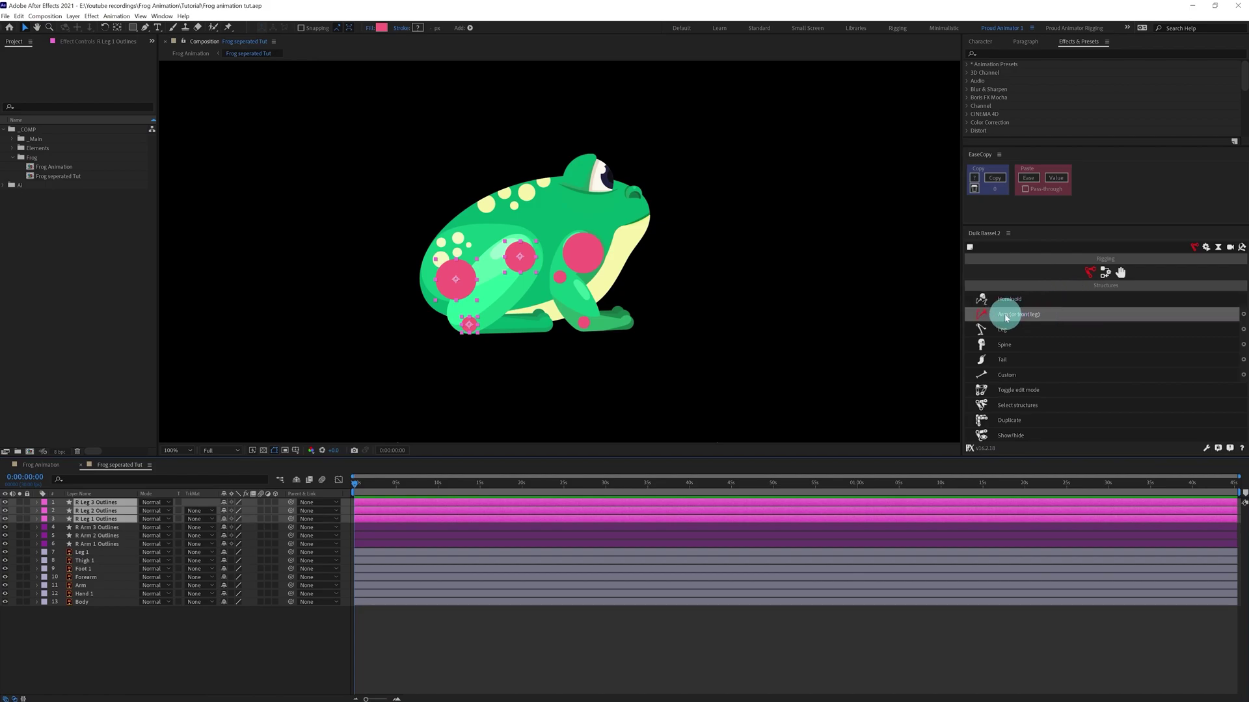
click(1048, 315)
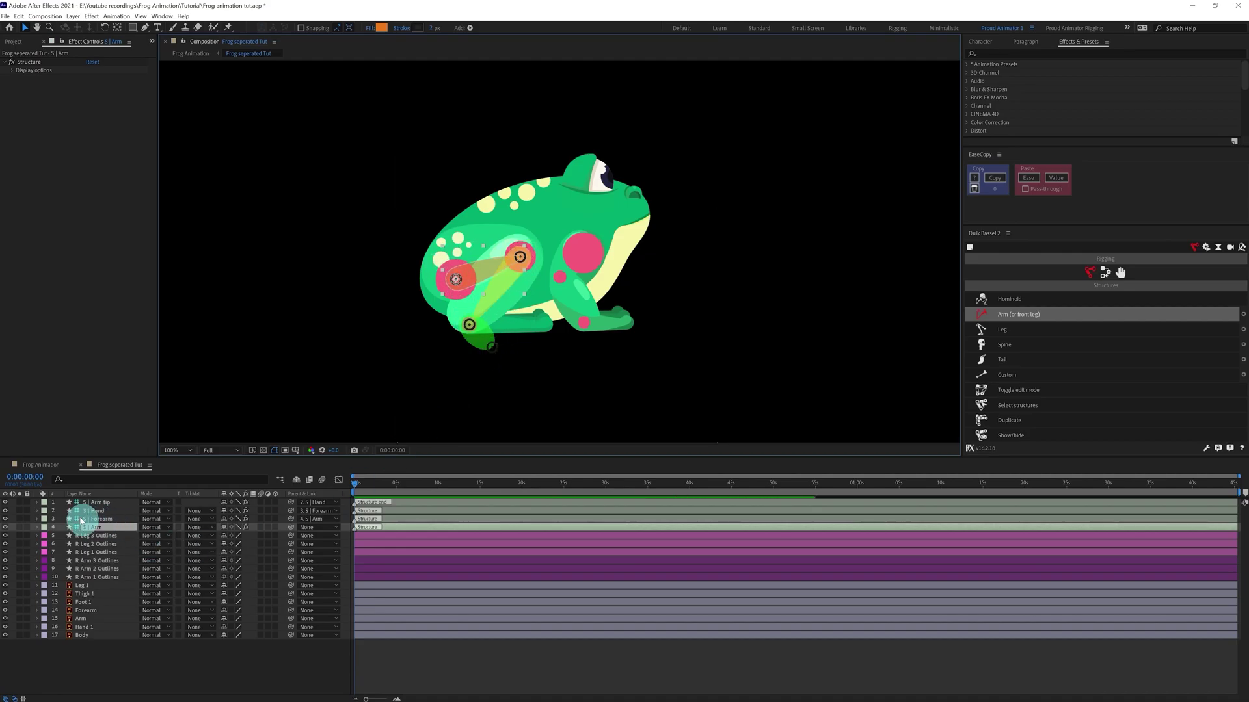
Step: Move the S | Arm tip structure to the toes of the frog's hind foot
click(96, 502)
scroll(520, 360, up, 1)
drag(514, 350, 517, 209)
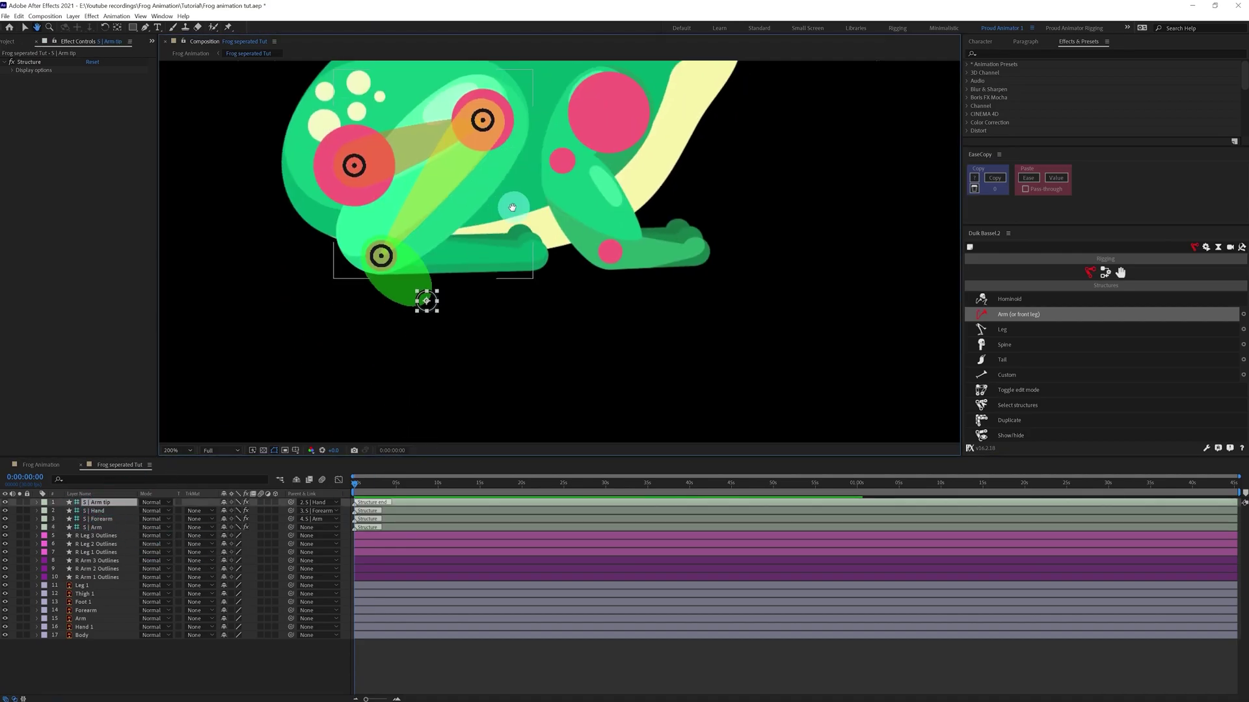
drag(427, 302, 542, 263)
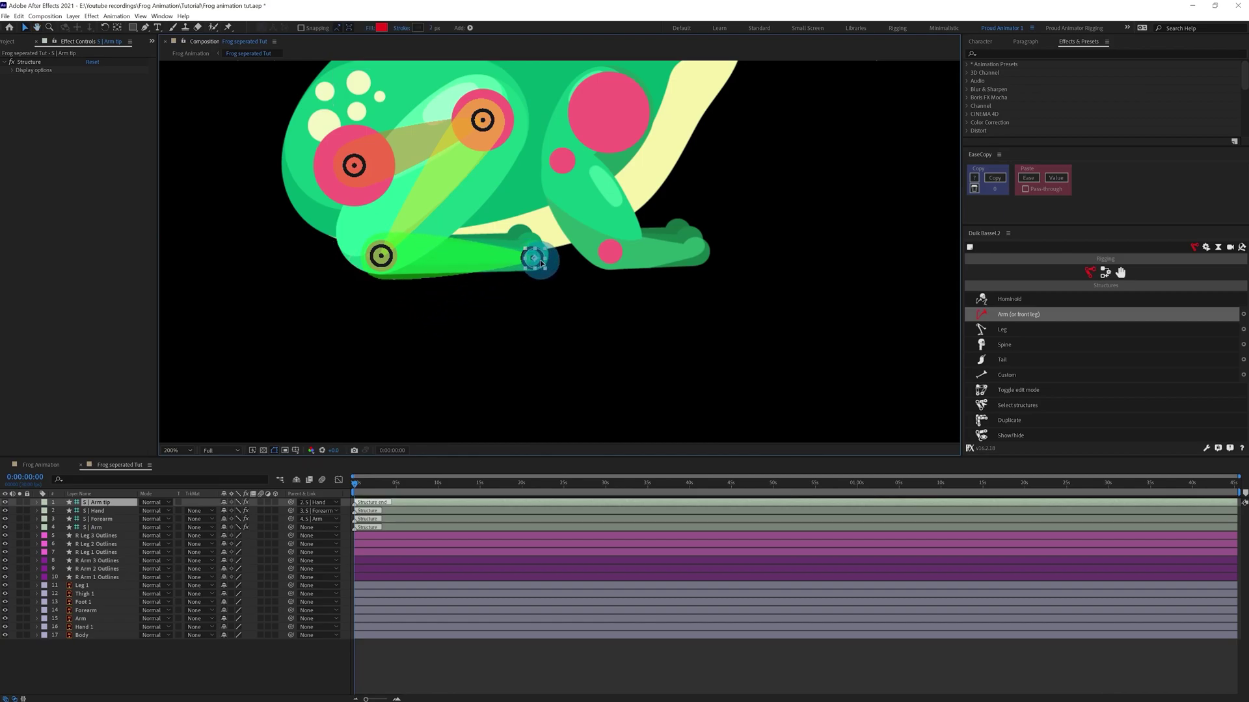
drag(454, 170, 474, 237)
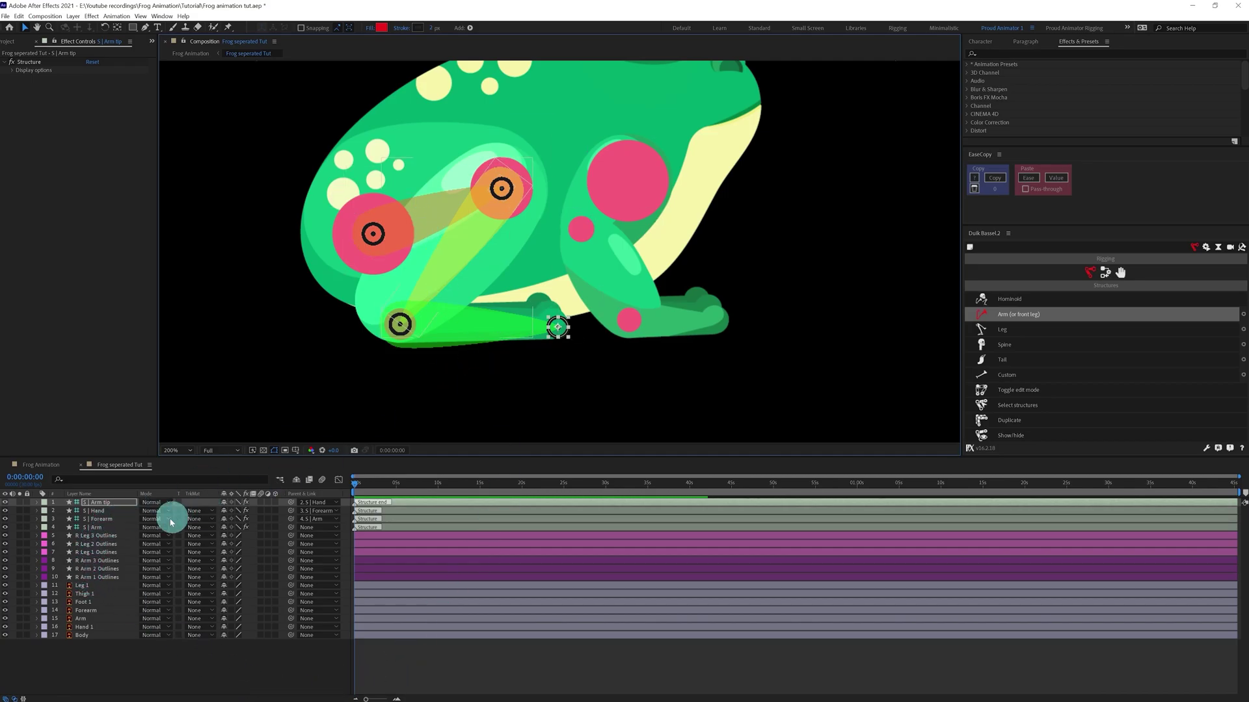
Step: Move the four hind-leg structure layers directly above Leg 1 and solo them together with Leg 1, Thigh 1 and Foot 1
click(96, 528)
shift+click(106, 502)
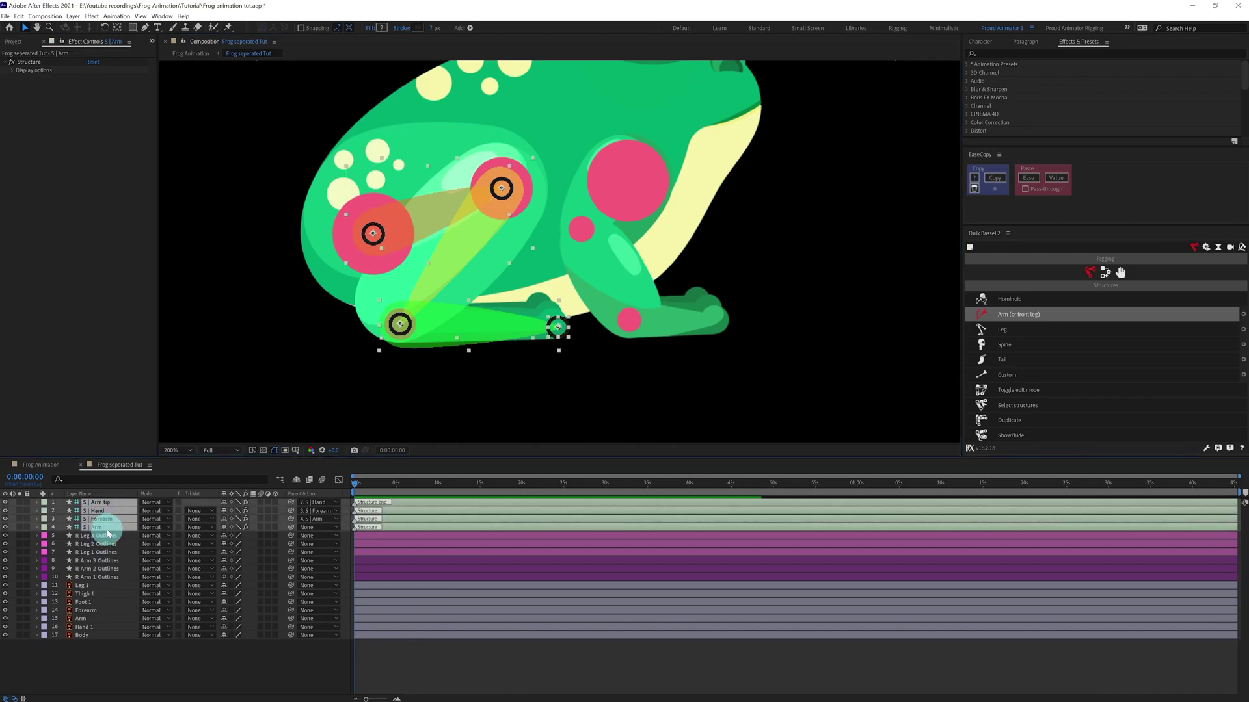
drag(108, 534, 104, 581)
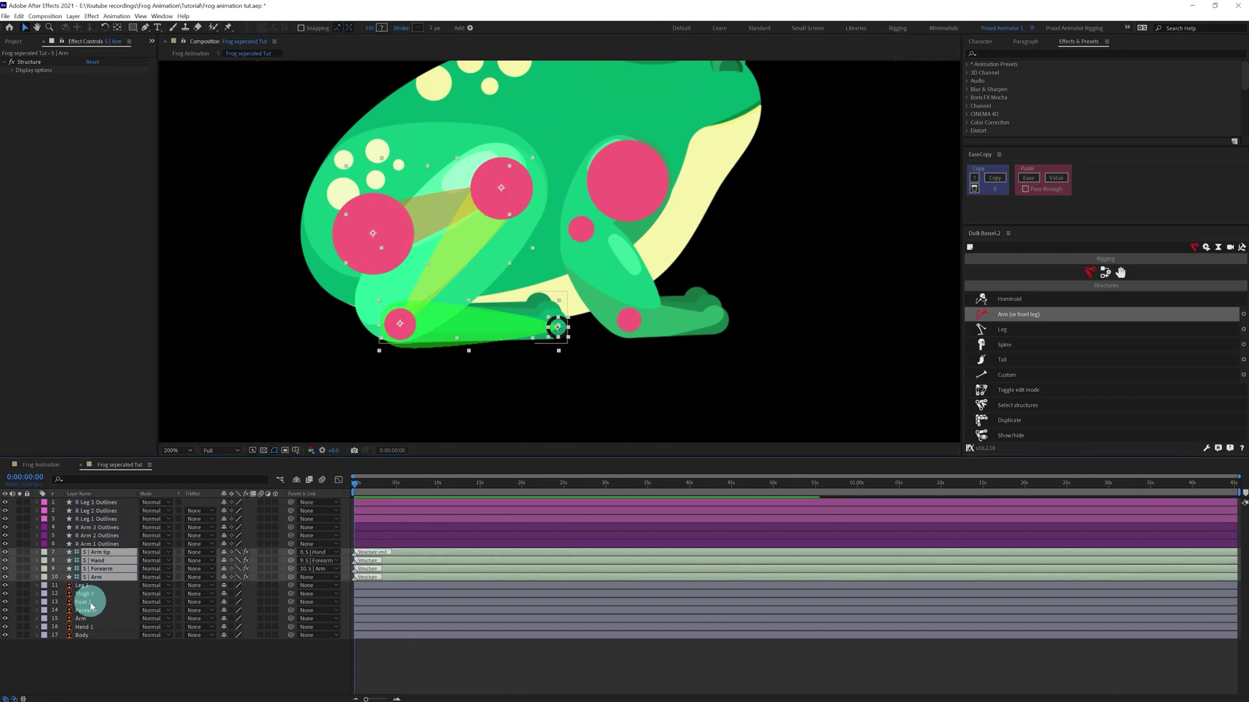
shift+click(91, 603)
click(20, 602)
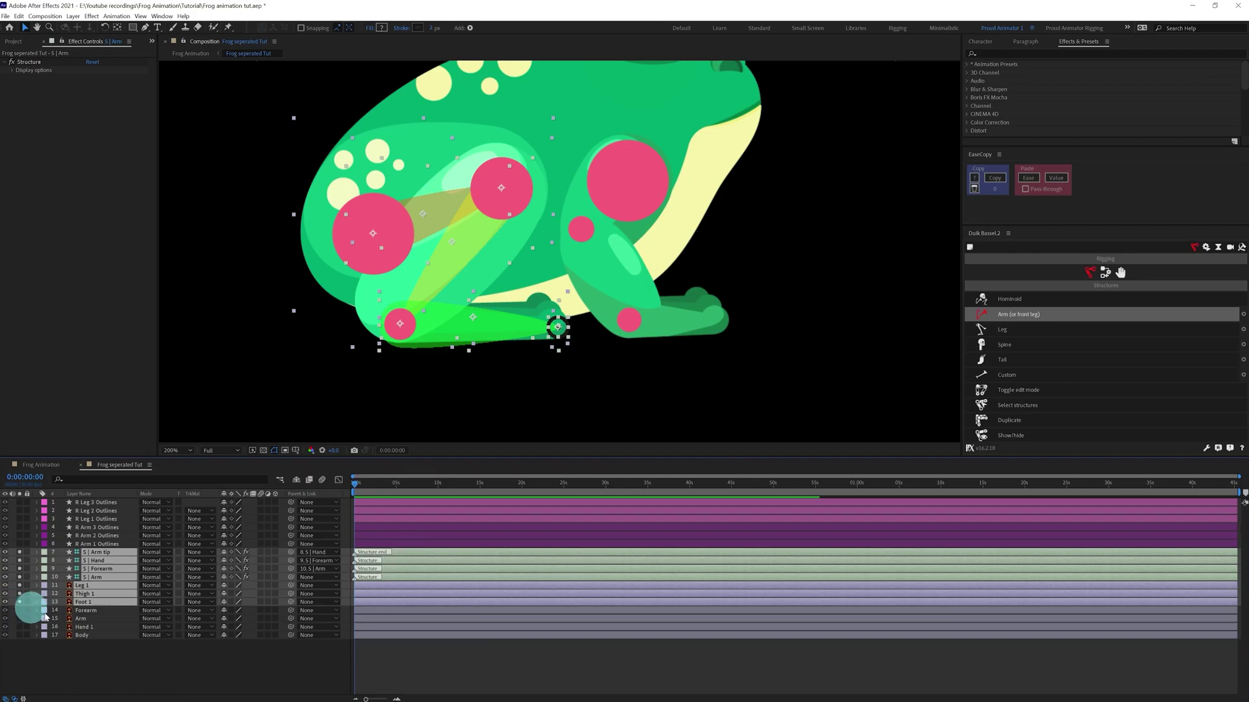
click(170, 662)
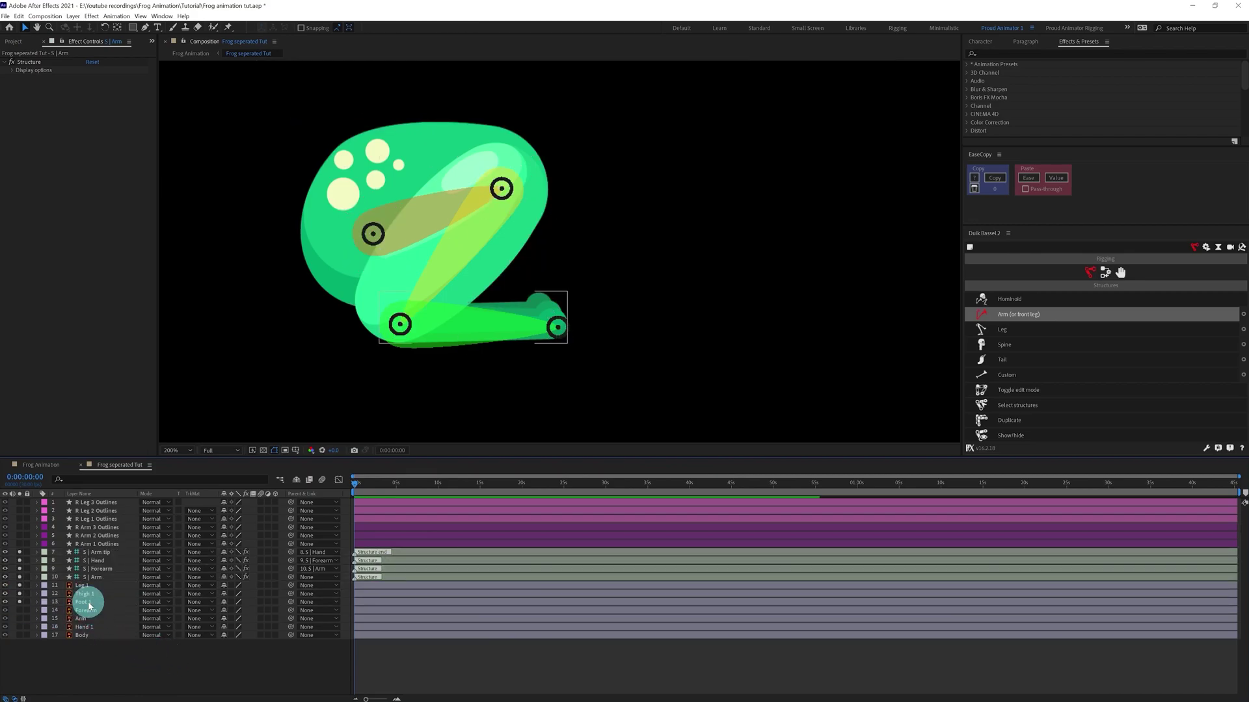
Step: Parent Thigh 1 to S | Arm, Leg 1 to S | Forearm and Foot 1 to S | Hand, and unsolo the hind-leg layers
click(90, 603)
click(89, 585)
click(89, 594)
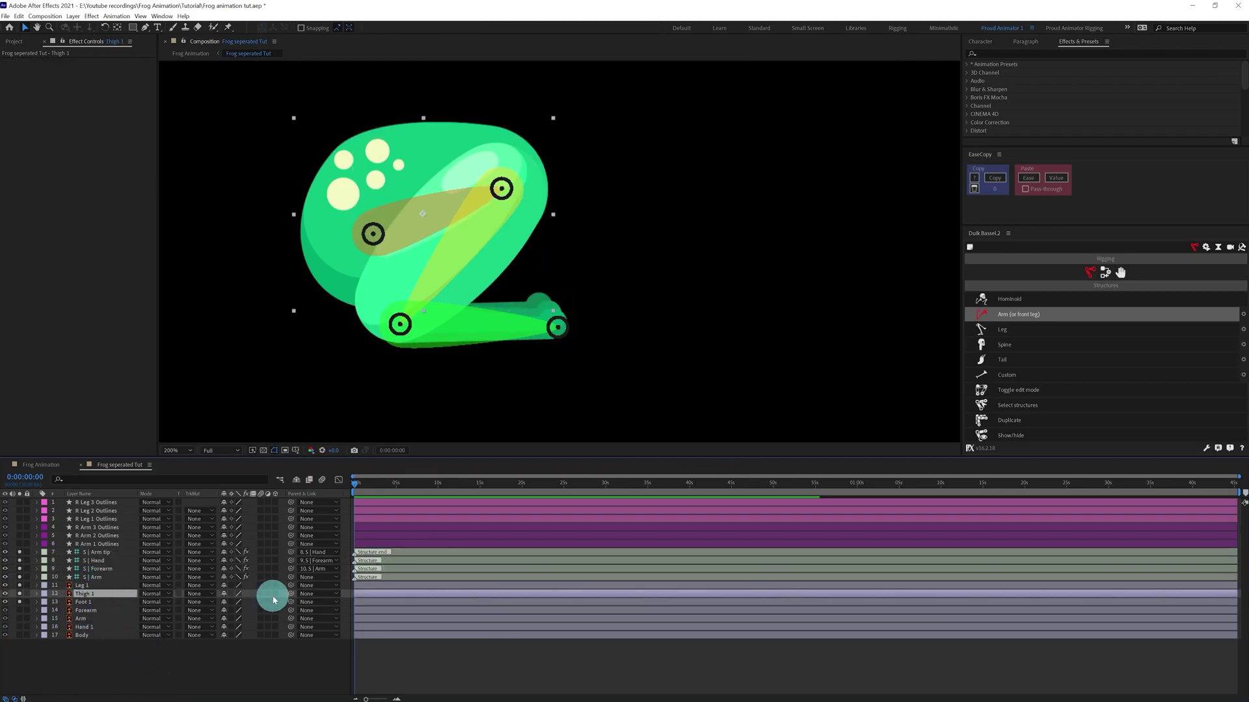
drag(290, 594, 91, 579)
click(89, 585)
drag(290, 585, 103, 569)
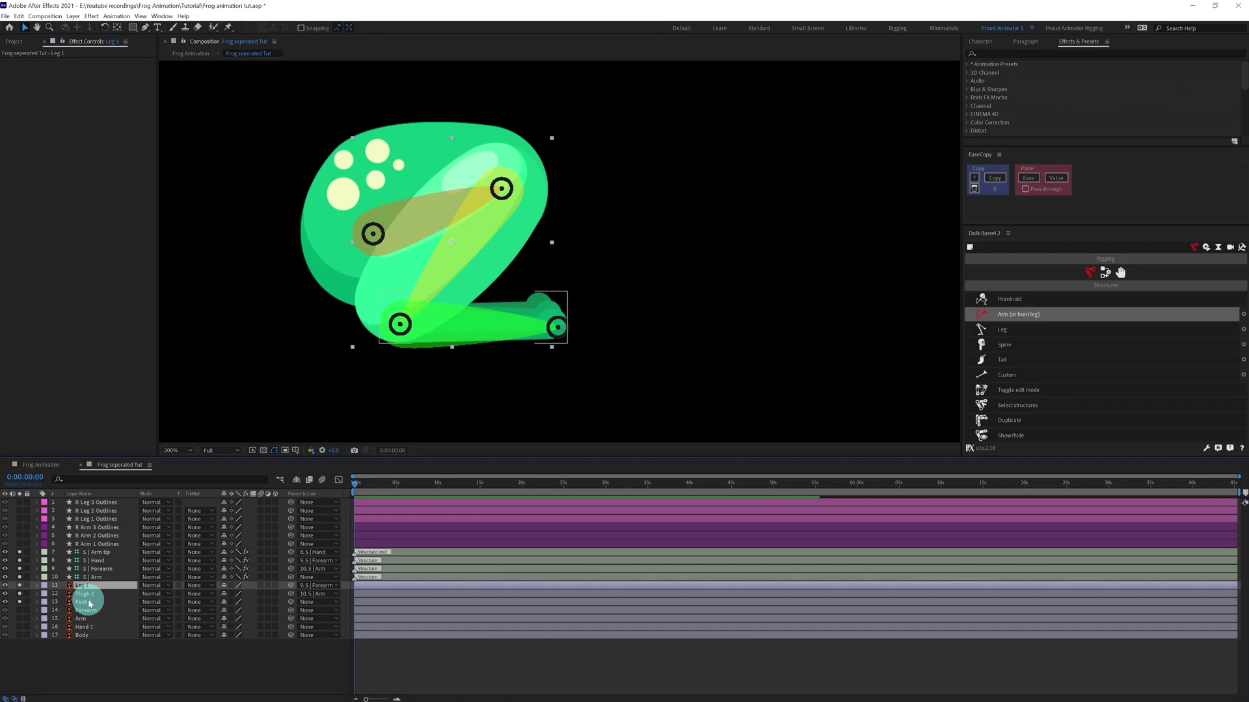
click(89, 602)
drag(290, 602, 104, 561)
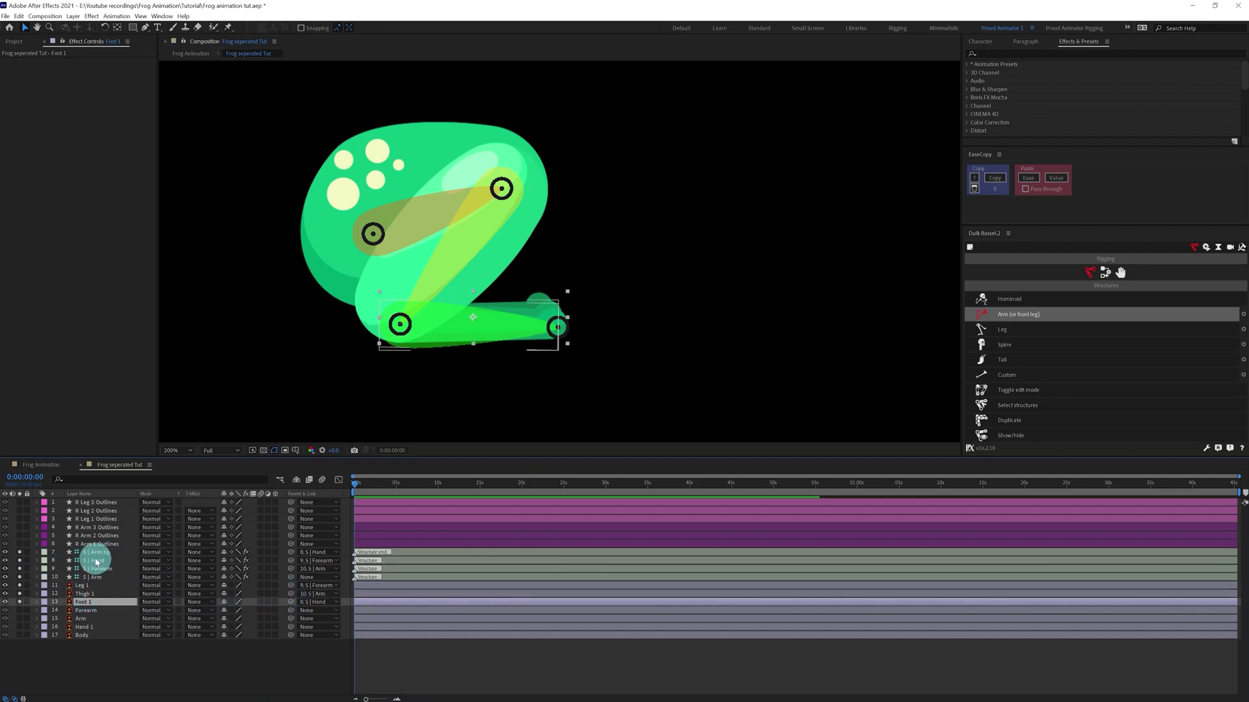
click(453, 320)
click(127, 583)
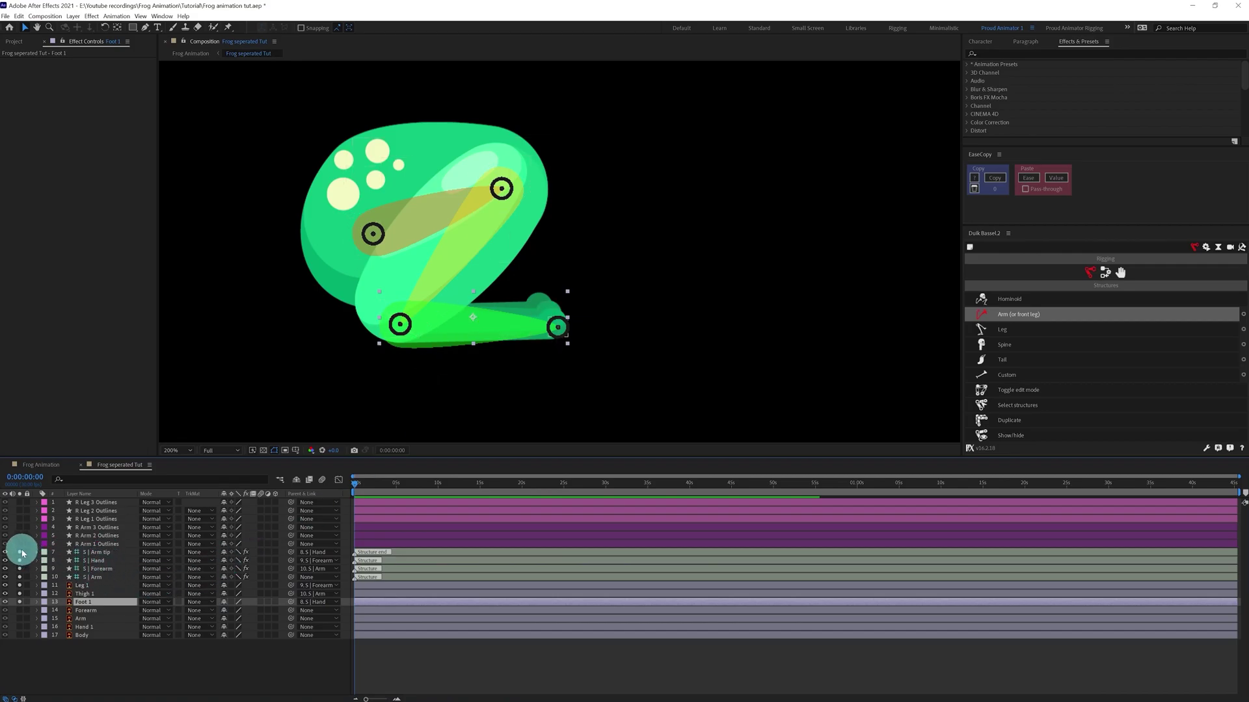
drag(20, 552, 22, 603)
Step: Apply Auto-rig & IK to the four hind-leg structures from S | Arm to S | Arm tip
click(104, 577)
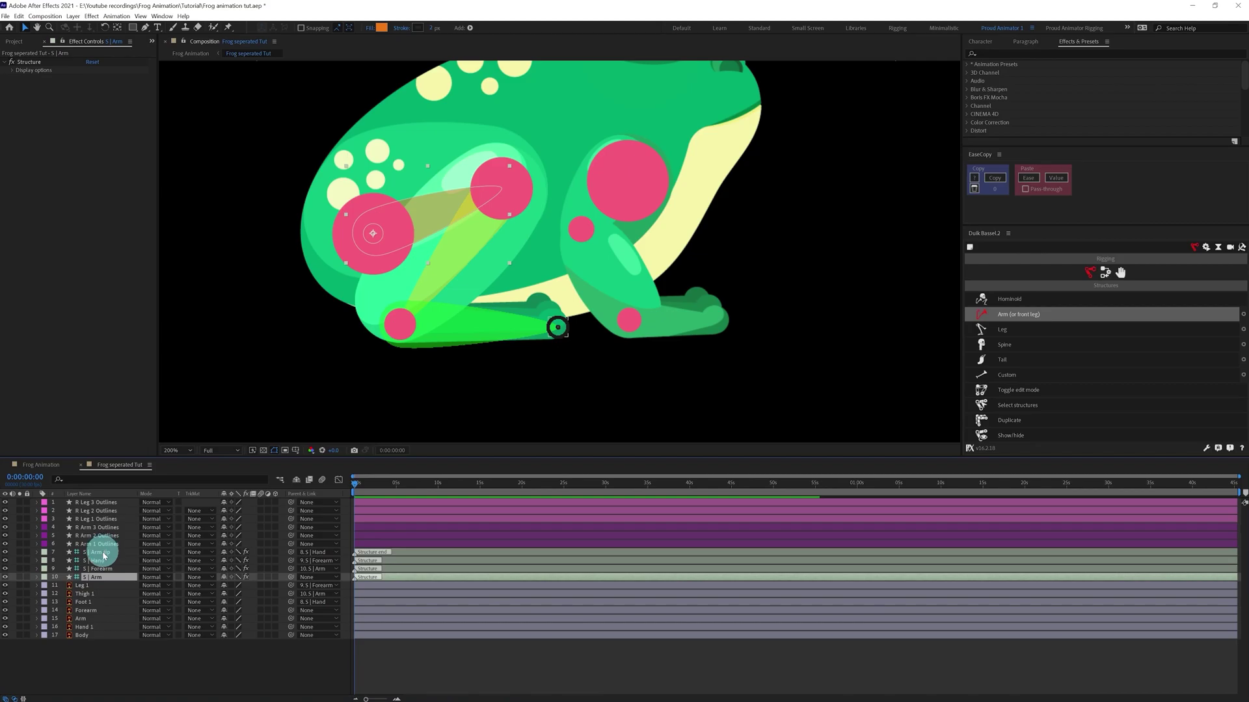
shift+click(103, 552)
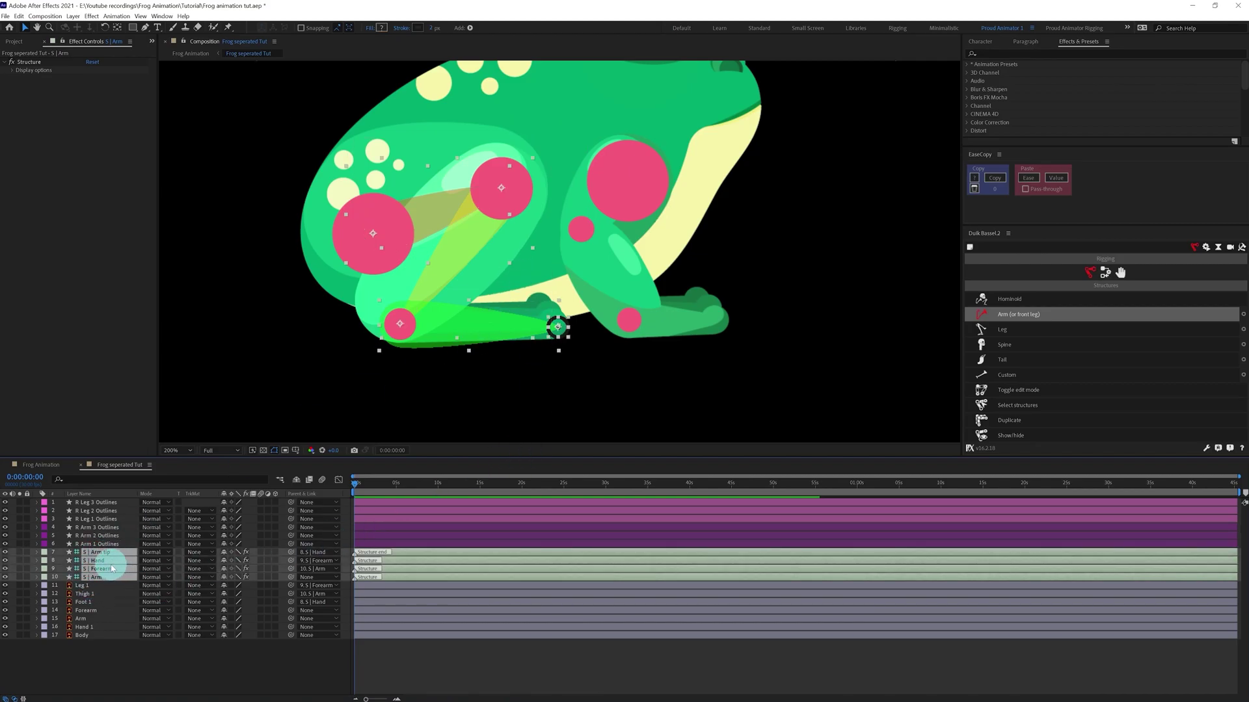
click(1106, 272)
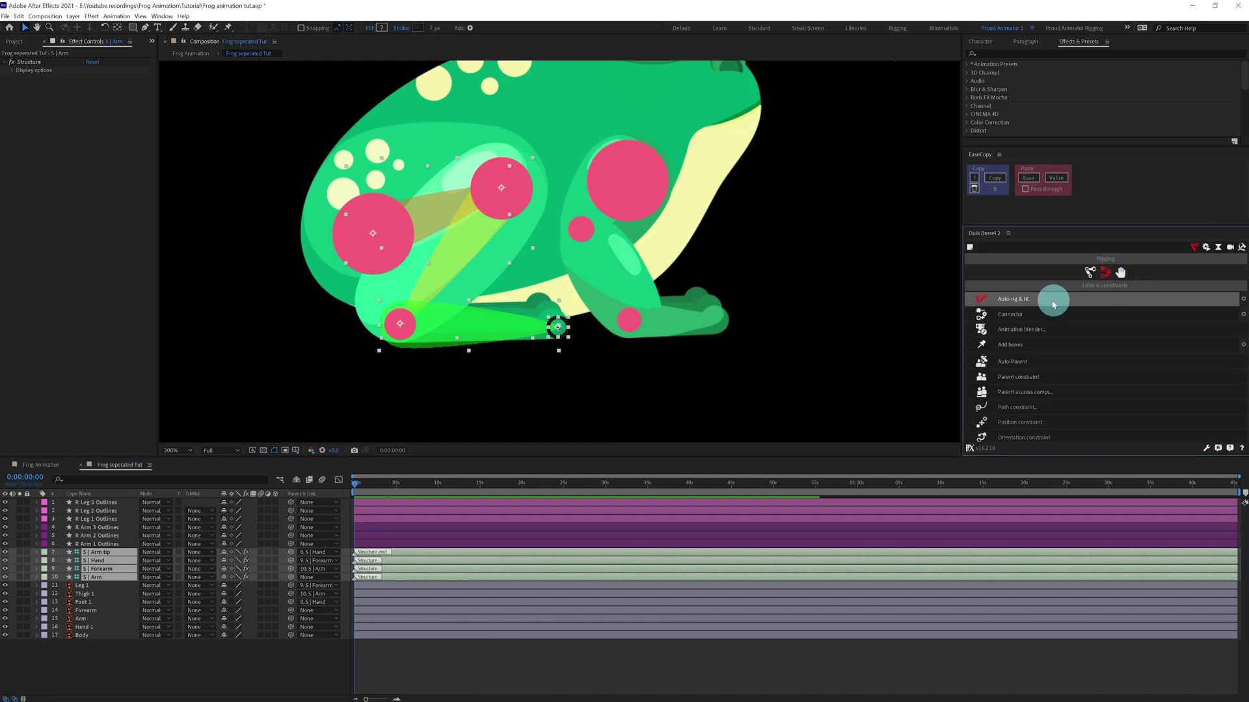
click(1020, 301)
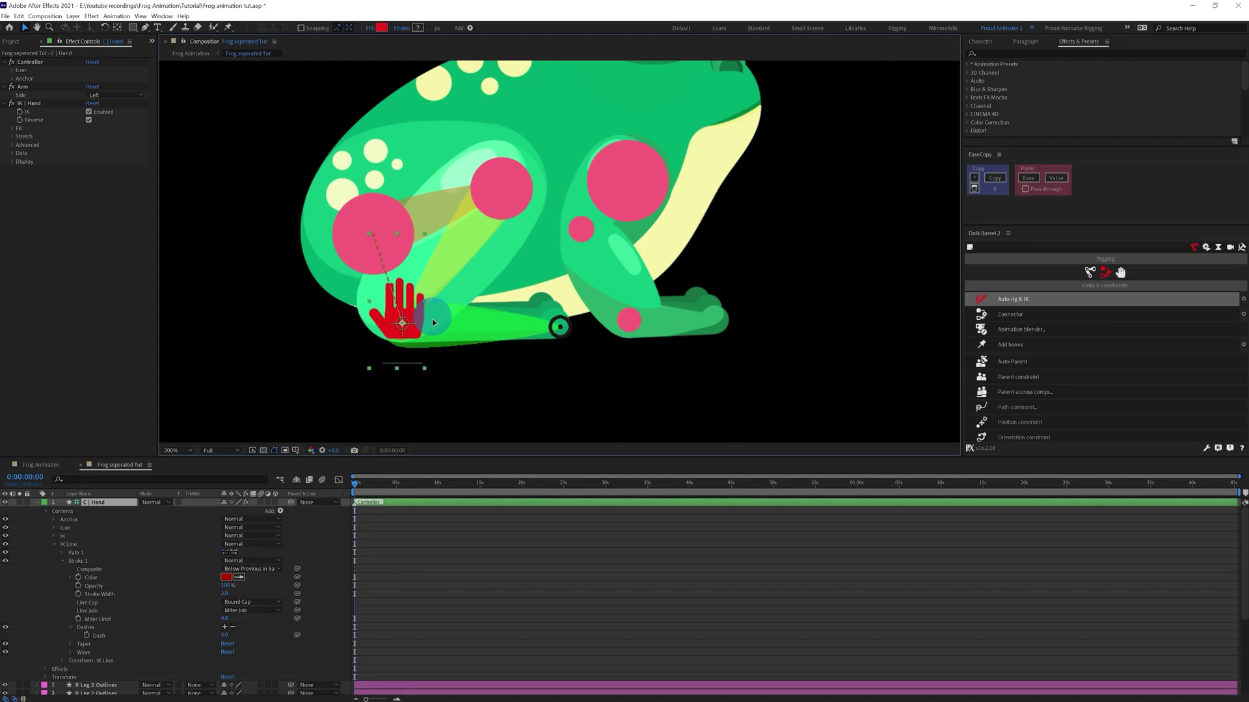
Step: Test the hind leg by moving the C | Hand controller and returning it to the ankle, and collapse the controller's layer properties
drag(437, 322, 400, 323)
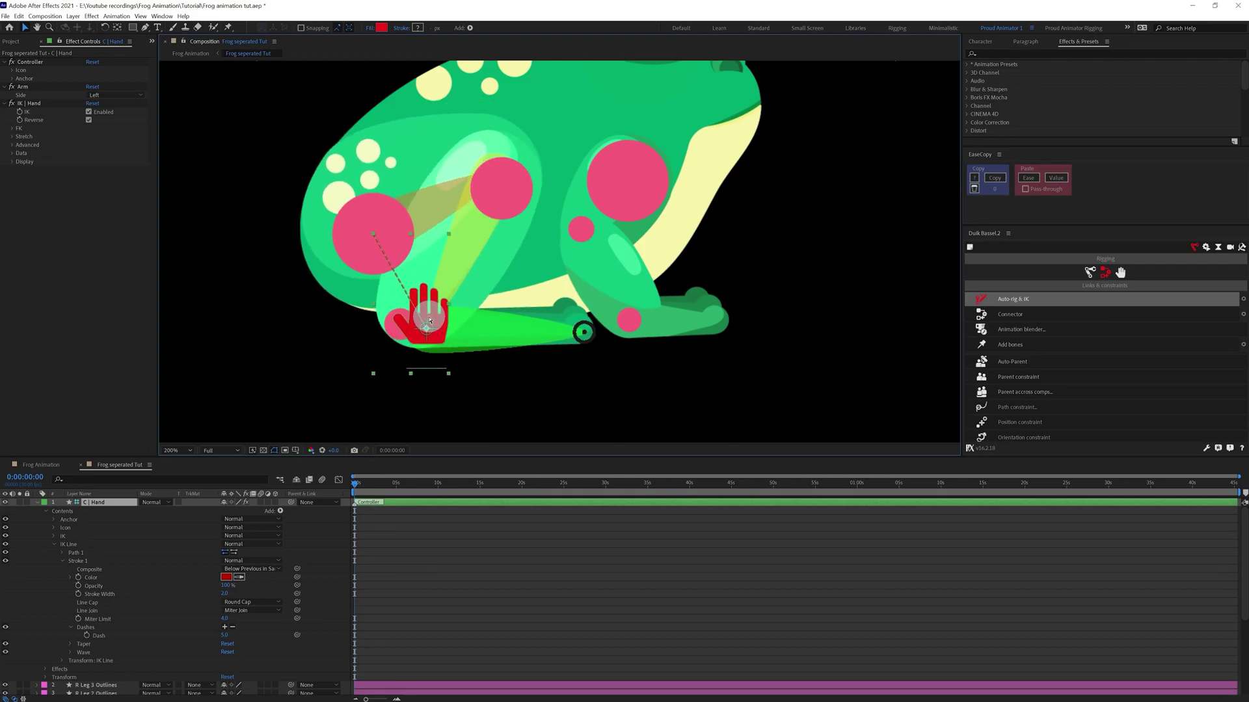
click(37, 503)
scroll(634, 228, down, 1)
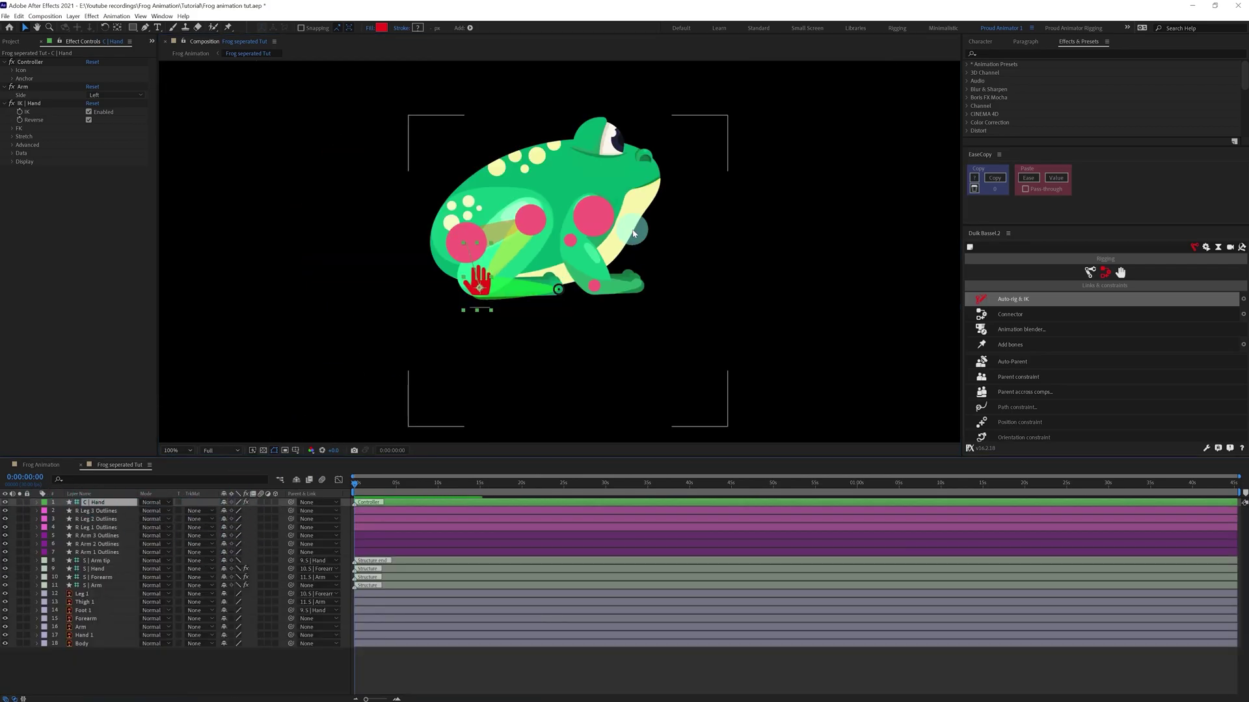
drag(616, 294, 587, 264)
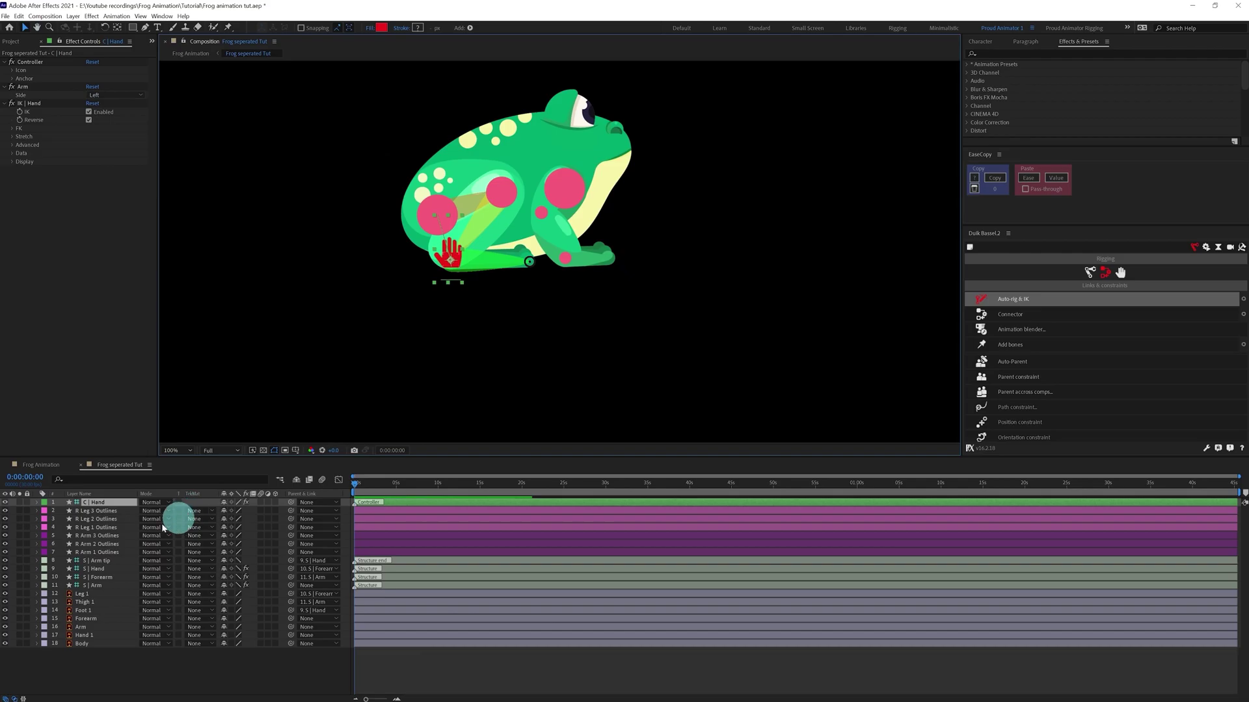
Step: Create a Duik Arm (or front leg) structure from the R Arm 1, R Arm 2 and R Arm 3 Outlines layers
click(108, 552)
shift+click(97, 536)
click(1090, 272)
click(1017, 315)
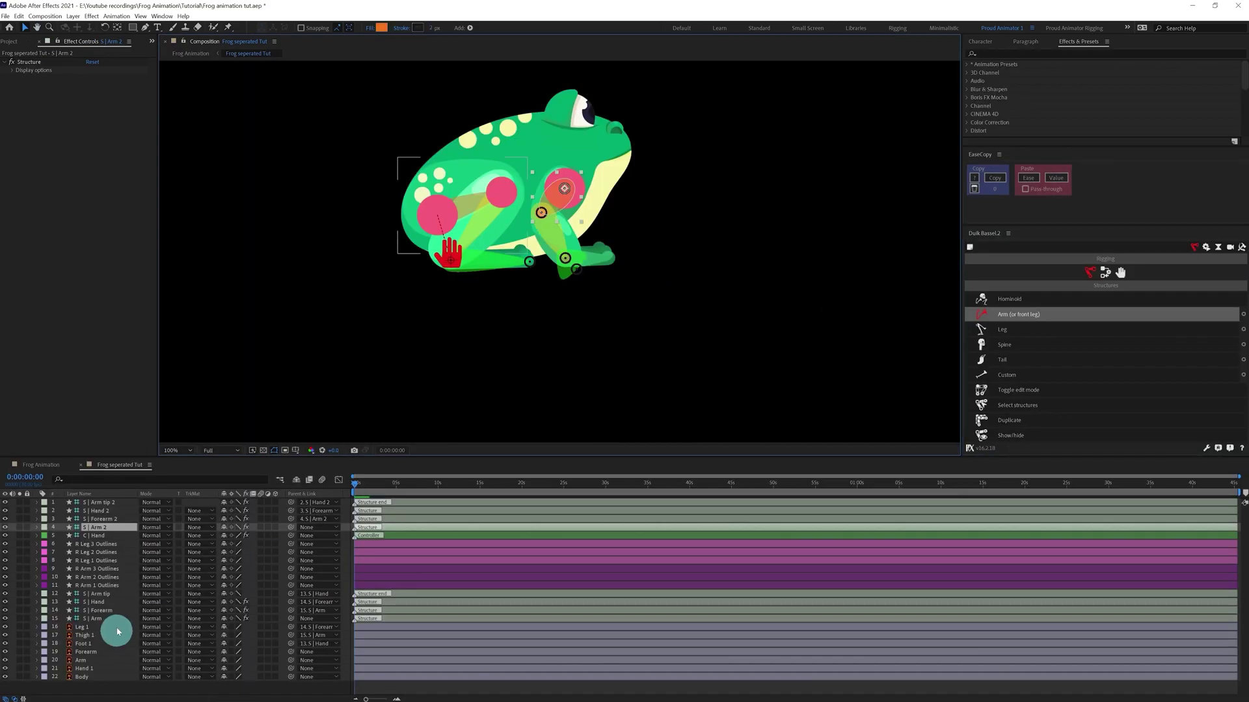
Step: Move the four front-leg structure layers directly above the Forearm layer and solo them together with Forearm, Arm and Hand 1
drag(114, 529, 123, 649)
shift+click(101, 668)
click(19, 669)
click(86, 688)
Step: Move the S | Arm tip 2 structure to the fingertips of the frog's front foot
scroll(657, 182, up, 1)
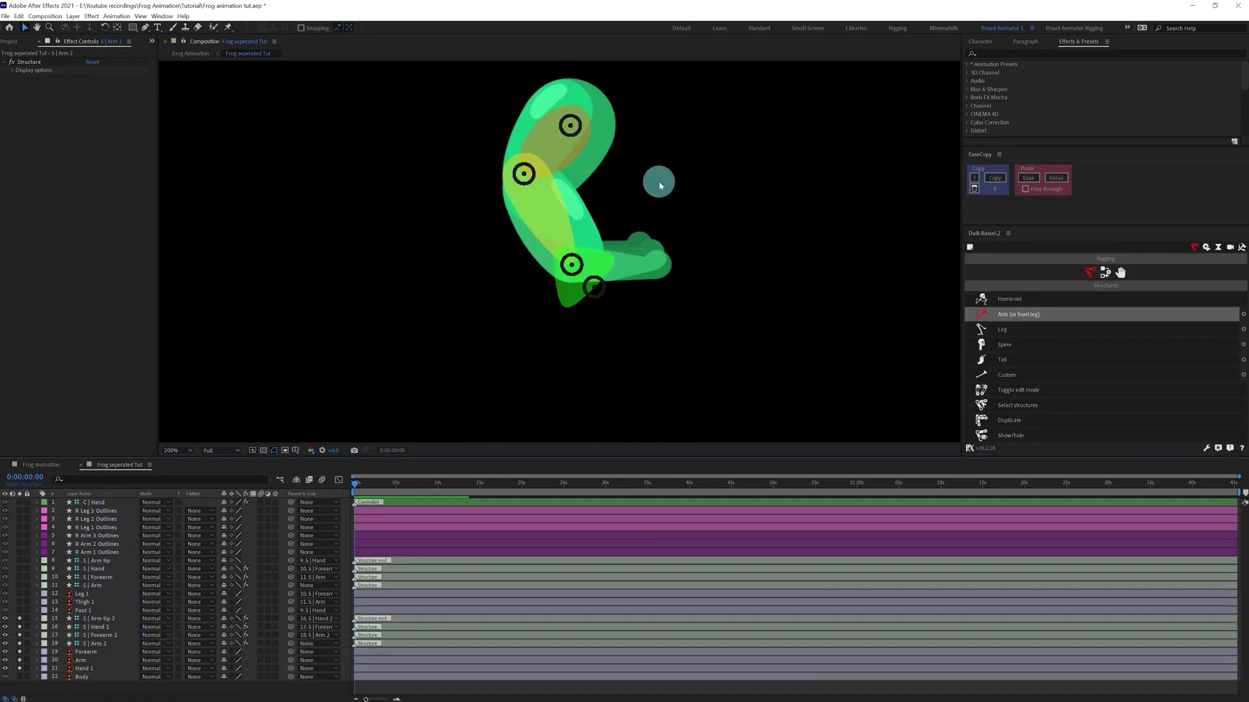
drag(657, 182, 599, 191)
click(100, 619)
drag(534, 297, 608, 279)
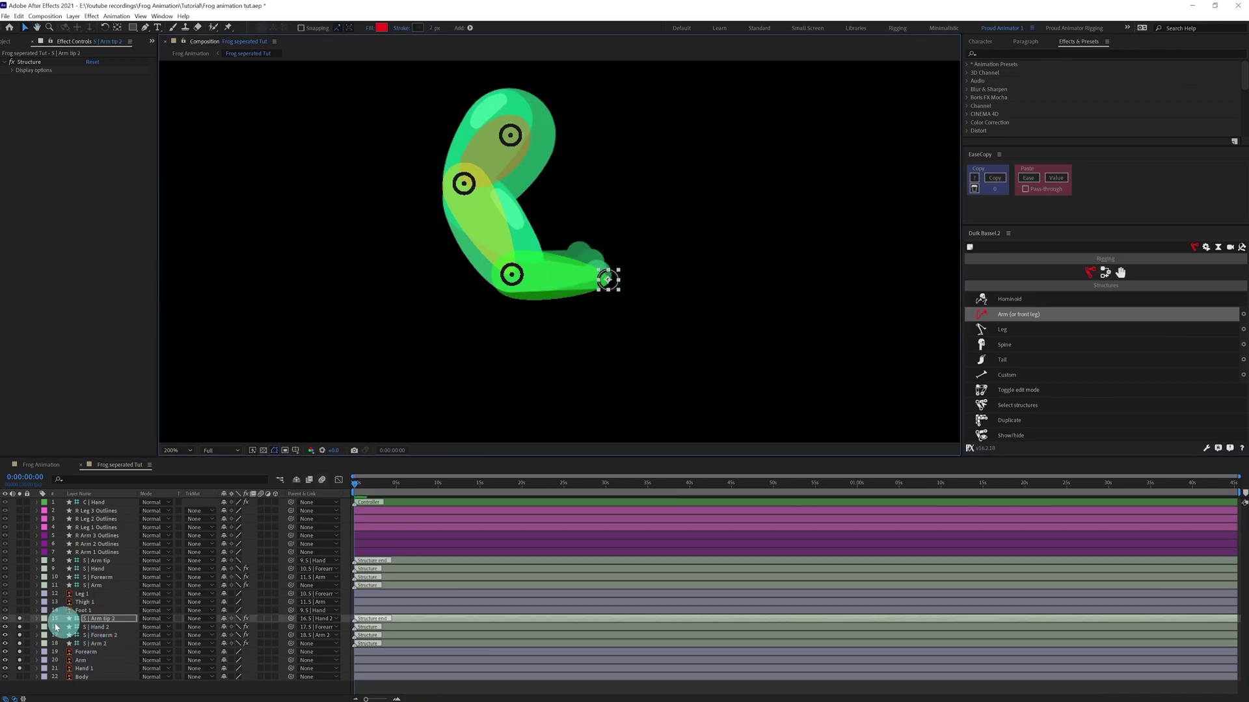
Step: Unsolo the front-leg layers and parent Forearm to S | Forearm 2, Arm to S | Arm 2 and Hand 1 to S | Hand 2
drag(19, 619, 20, 669)
click(97, 652)
drag(290, 651, 104, 643)
click(91, 660)
click(82, 669)
drag(291, 669, 84, 628)
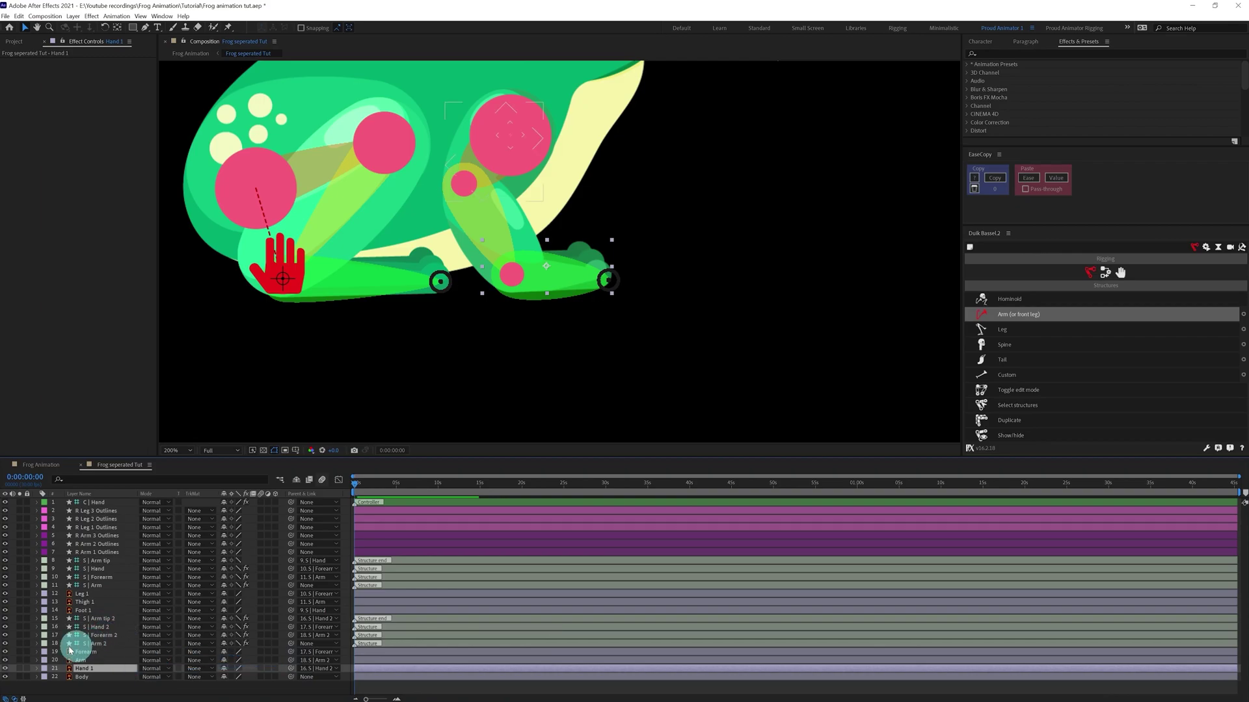
Step: Apply Auto-rig & IK to the four front-leg structures and collapse the layer properties of the C | Hand 2 controller
click(103, 644)
shift+click(104, 612)
shift+click(104, 619)
click(1105, 273)
click(1067, 301)
scroll(559, 273, down, 2)
click(37, 503)
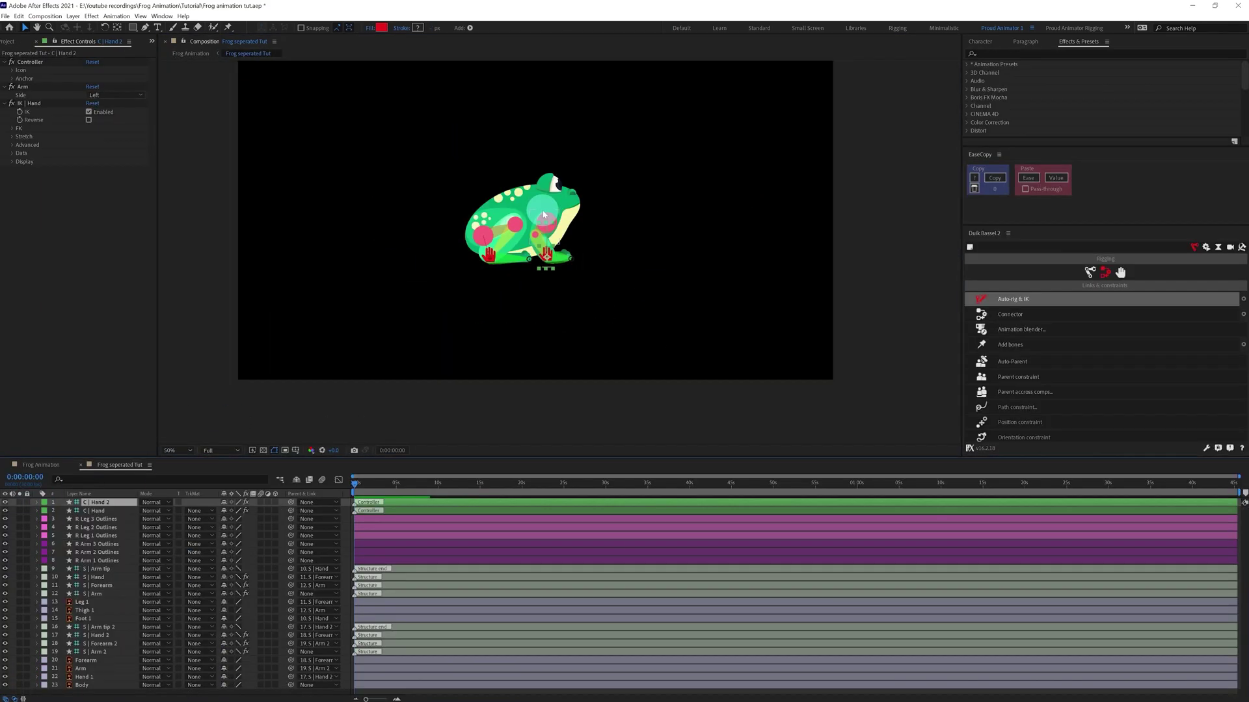
Step: Test the front leg's bend by moving the C | Hand 2 controller, and undo the move
scroll(541, 221, up, 1)
drag(534, 261, 550, 244)
key(ctrl+z)
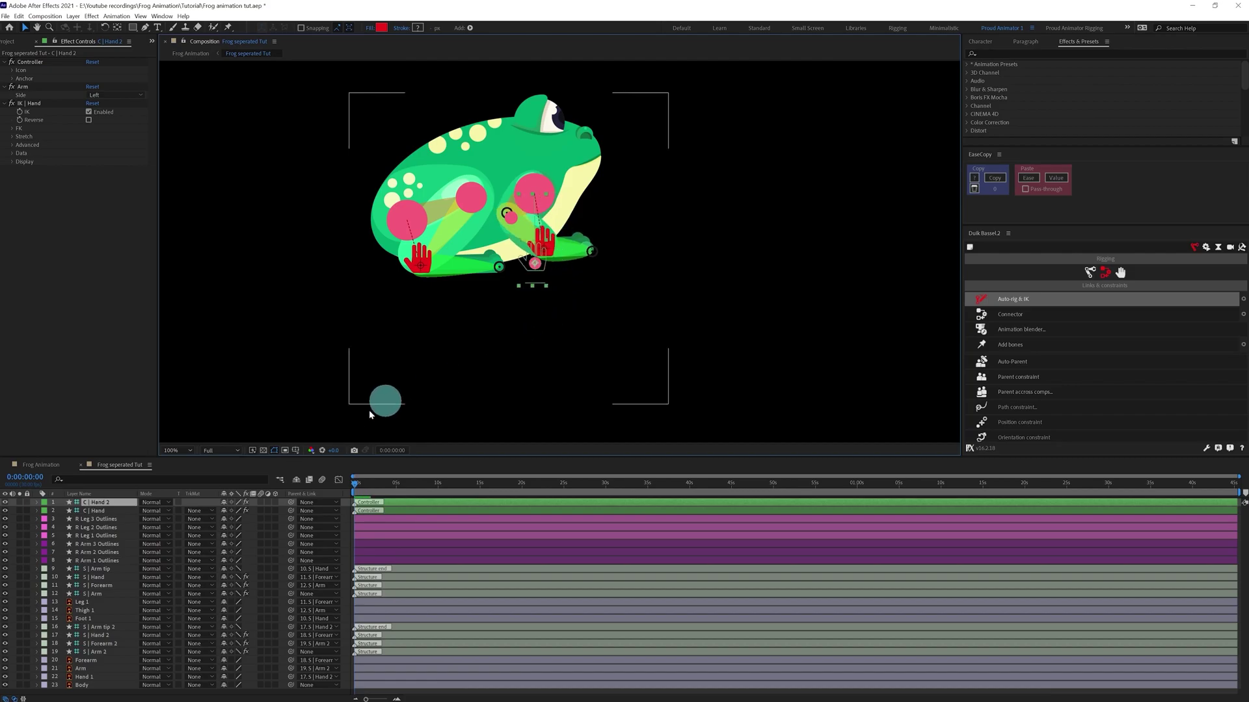
Step: Delete the six joint marker layers, R Leg 1 to 3 Outlines and R Arm 1 to 3 Outlines
click(96, 520)
shift+click(96, 560)
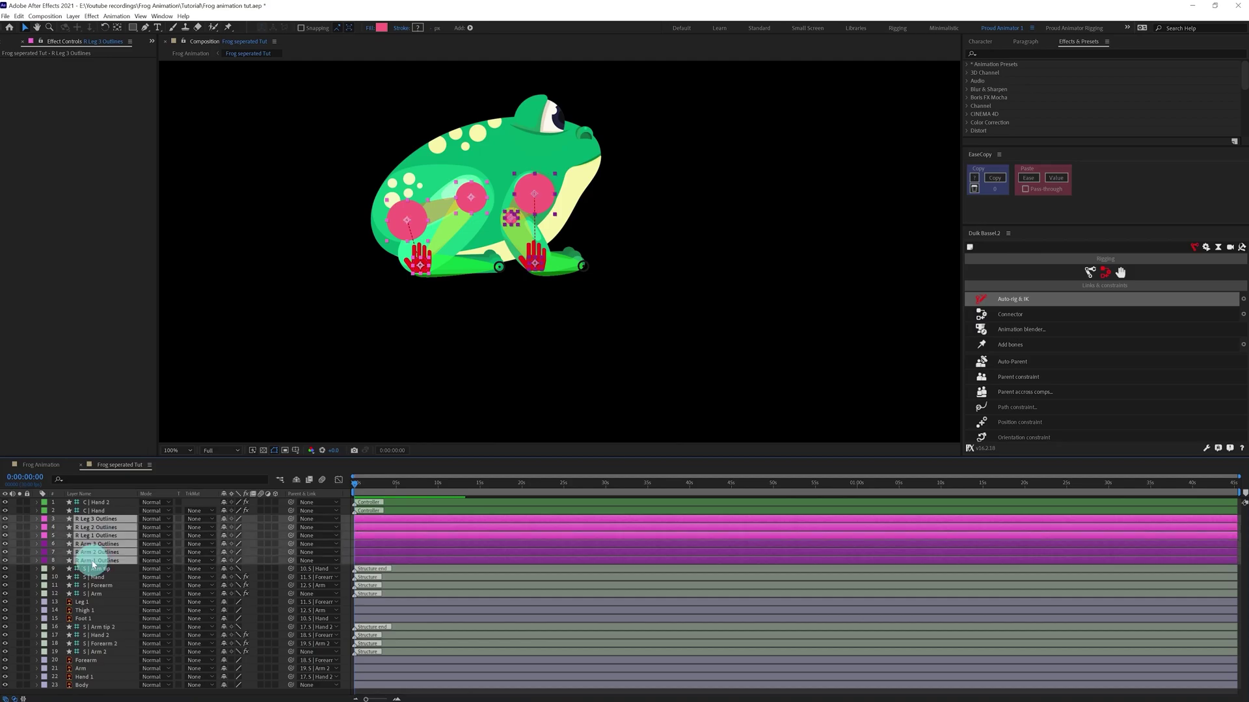
key(Delete)
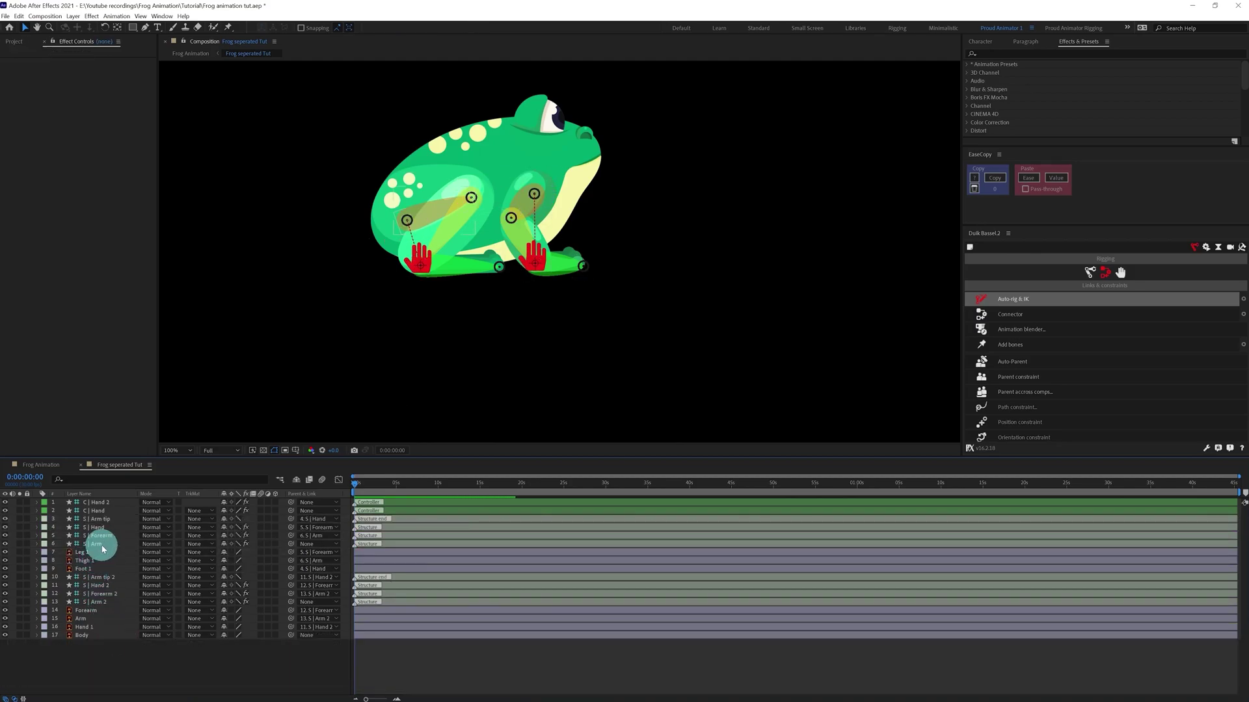
Step: Parent the S | Arm and S | Arm 2 structures to the Body layer
click(104, 545)
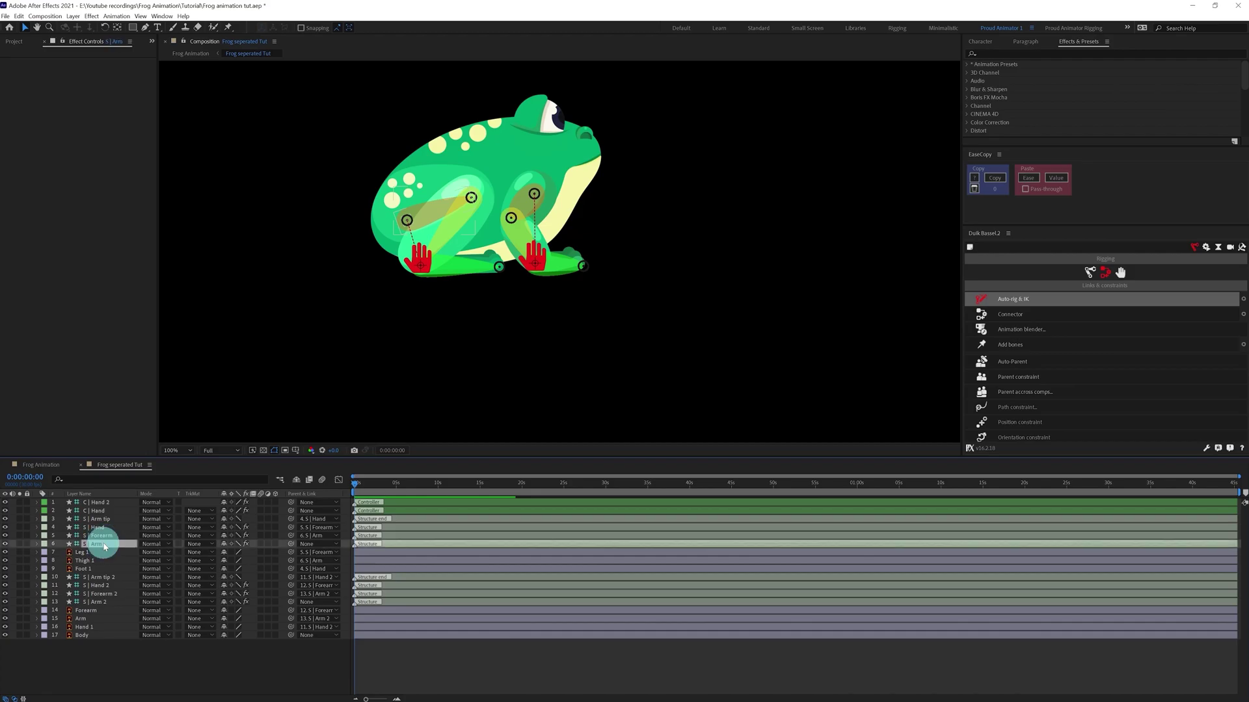
ctrl+click(107, 603)
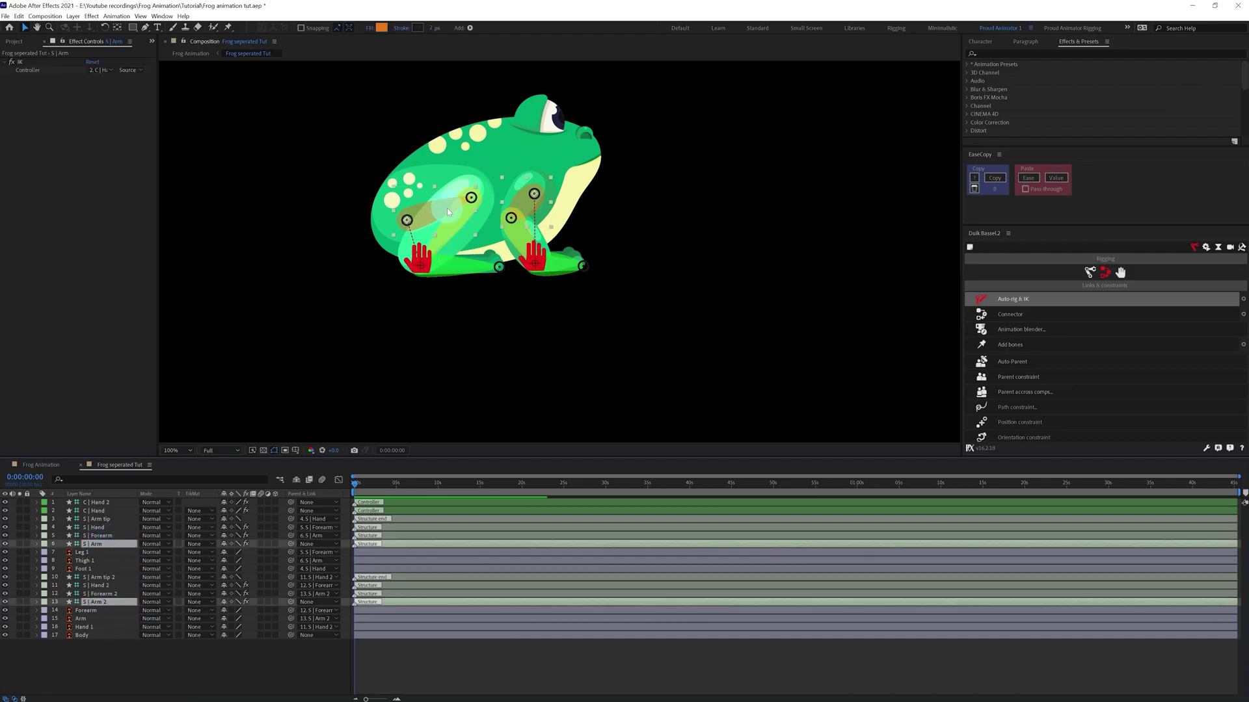
drag(291, 606, 97, 639)
Step: Test how the rigged legs follow by moving the Body layer, and restore its position
click(96, 636)
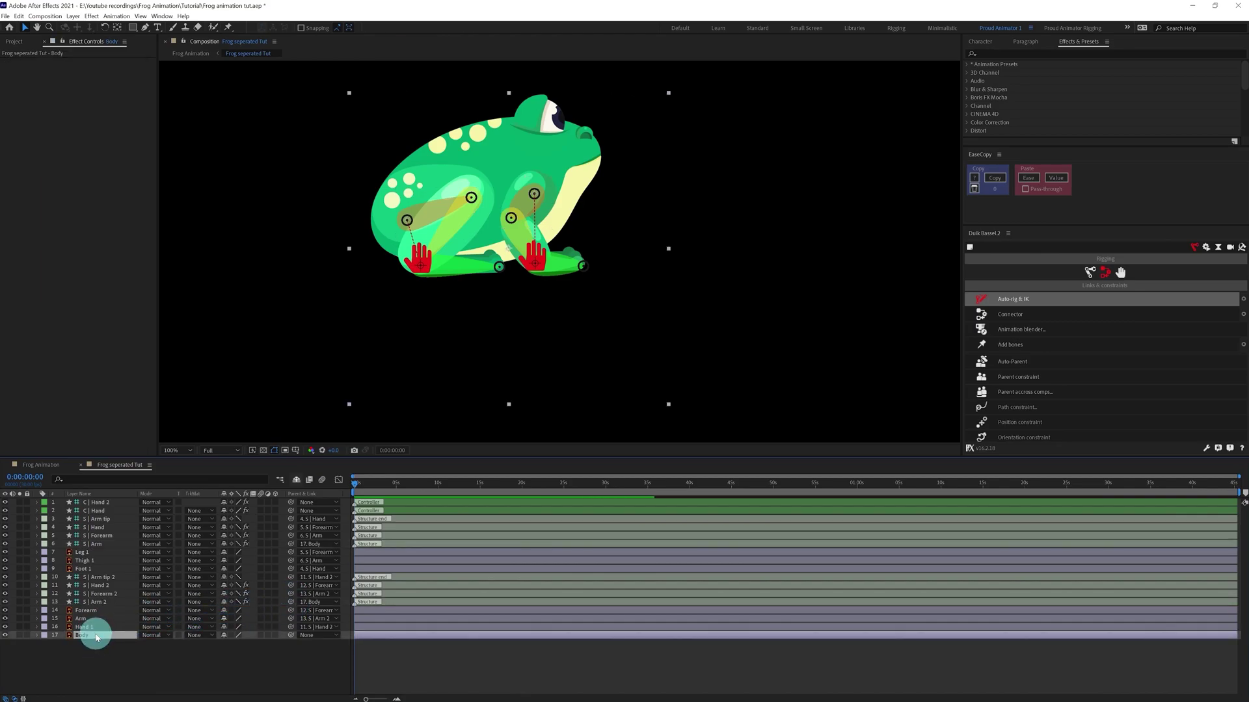
key(y)
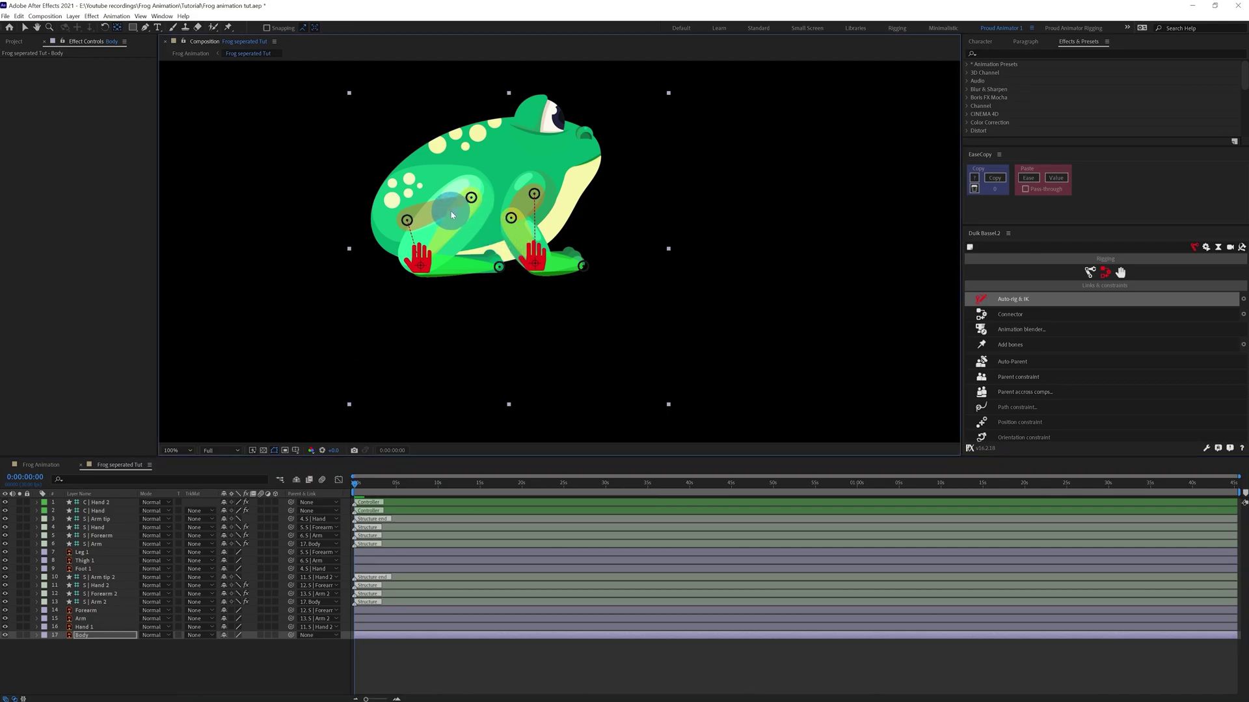
key(v)
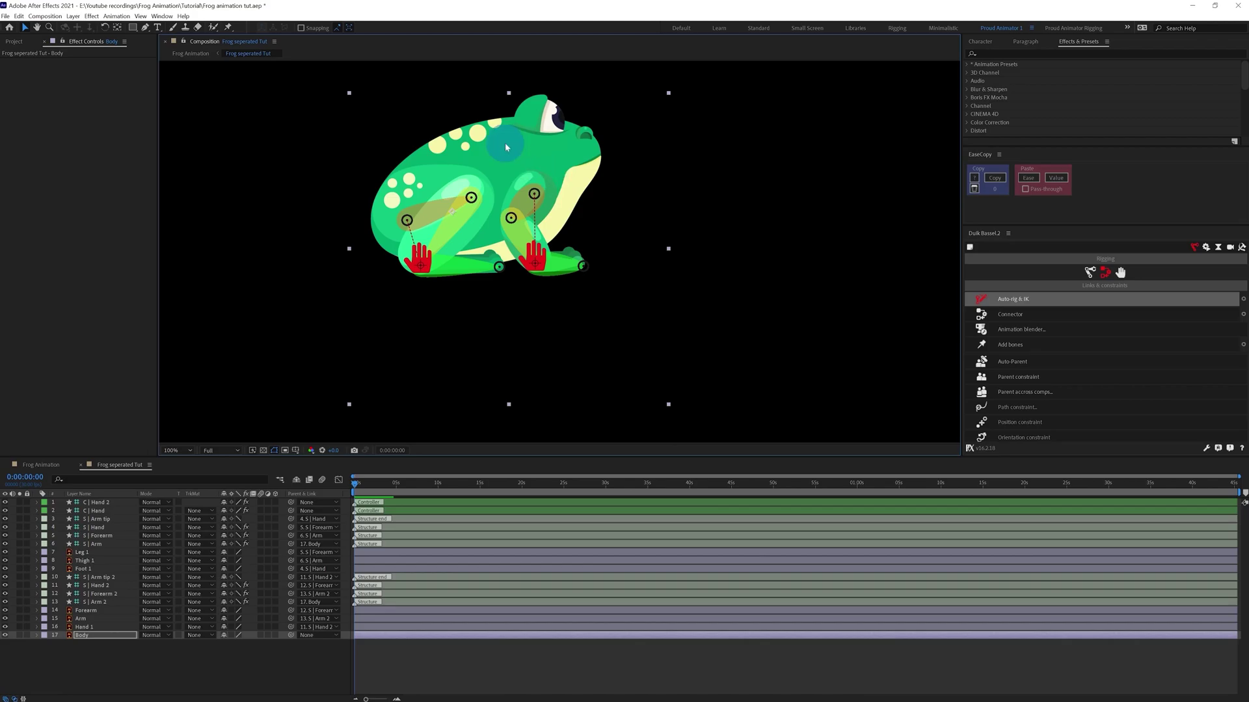
mouse_move(506, 148)
mouse_down()
mouse_move(533, 120)
mouse_move(520, 137)
mouse_move(501, 123)
mouse_move(511, 114)
mouse_move(489, 150)
mouse_move(516, 151)
mouse_move(506, 160)
mouse_move(516, 166)
mouse_up()
Step: Turn off the visibility of the Arm tip, Hand and Forearm structures of both legs, leaving S | Arm and S | Arm 2 visible
click(103, 593)
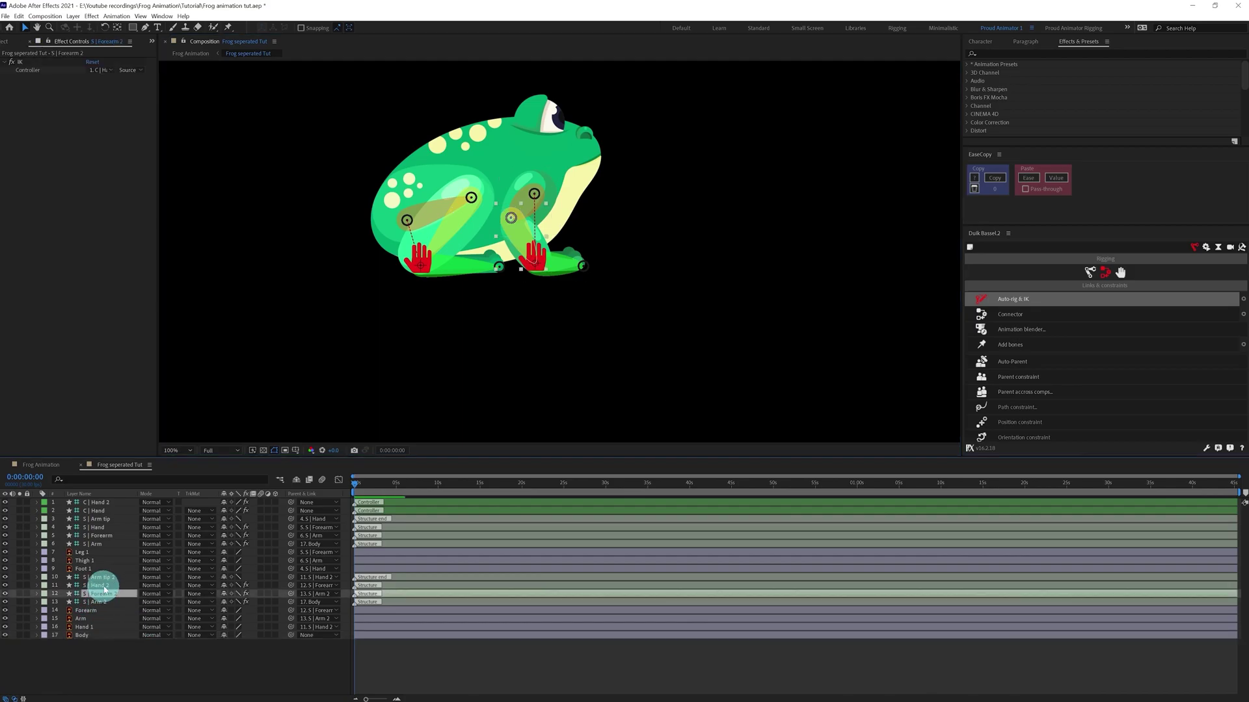
shift+click(103, 578)
ctrl+click(100, 527)
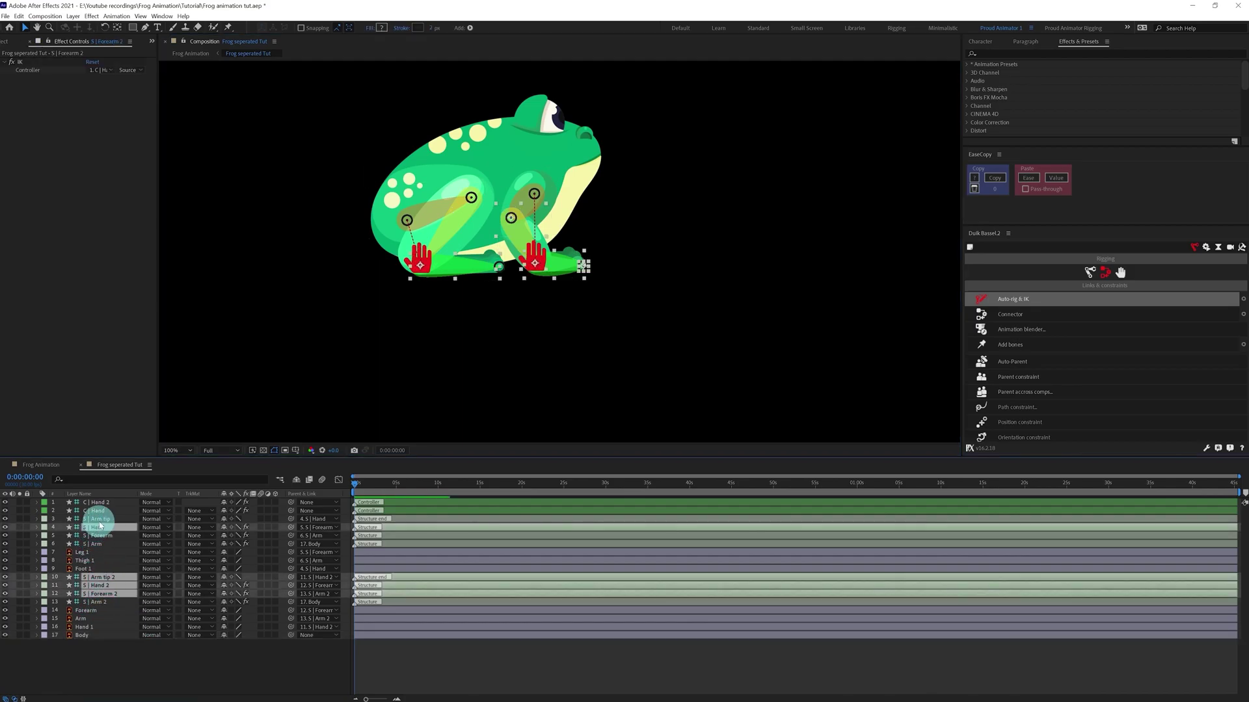
ctrl+click(99, 519)
ctrl+click(99, 535)
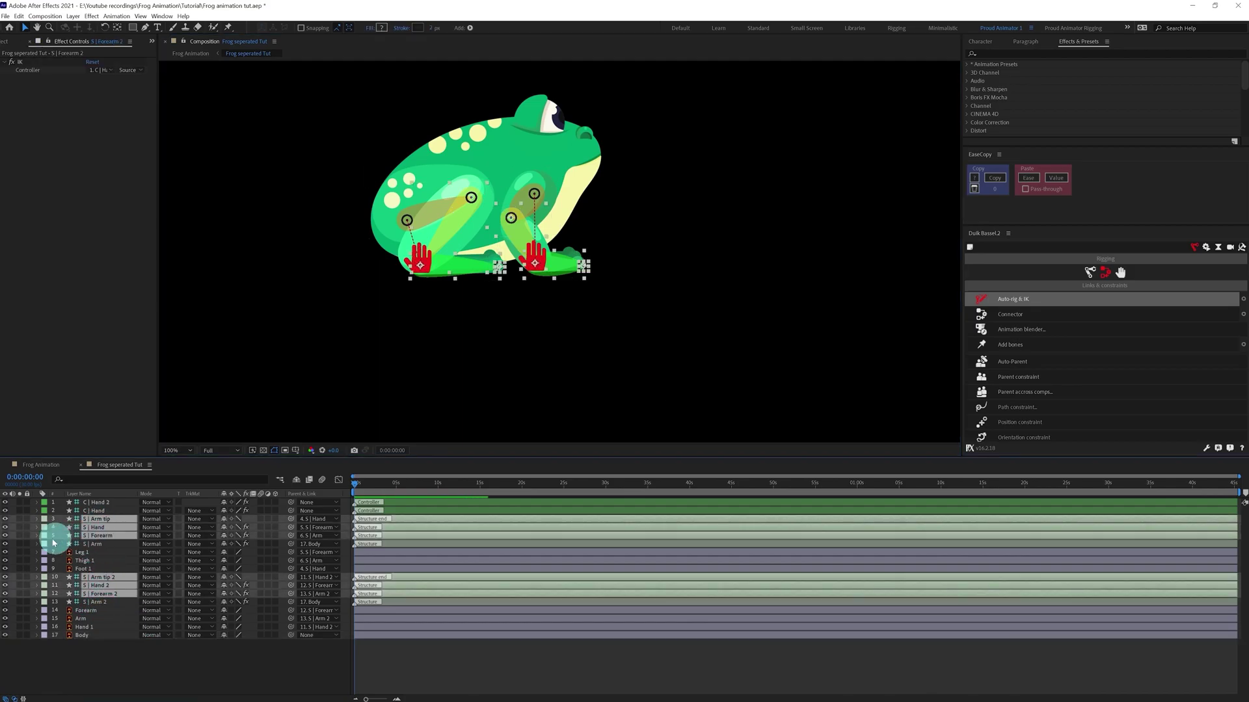
click(6, 522)
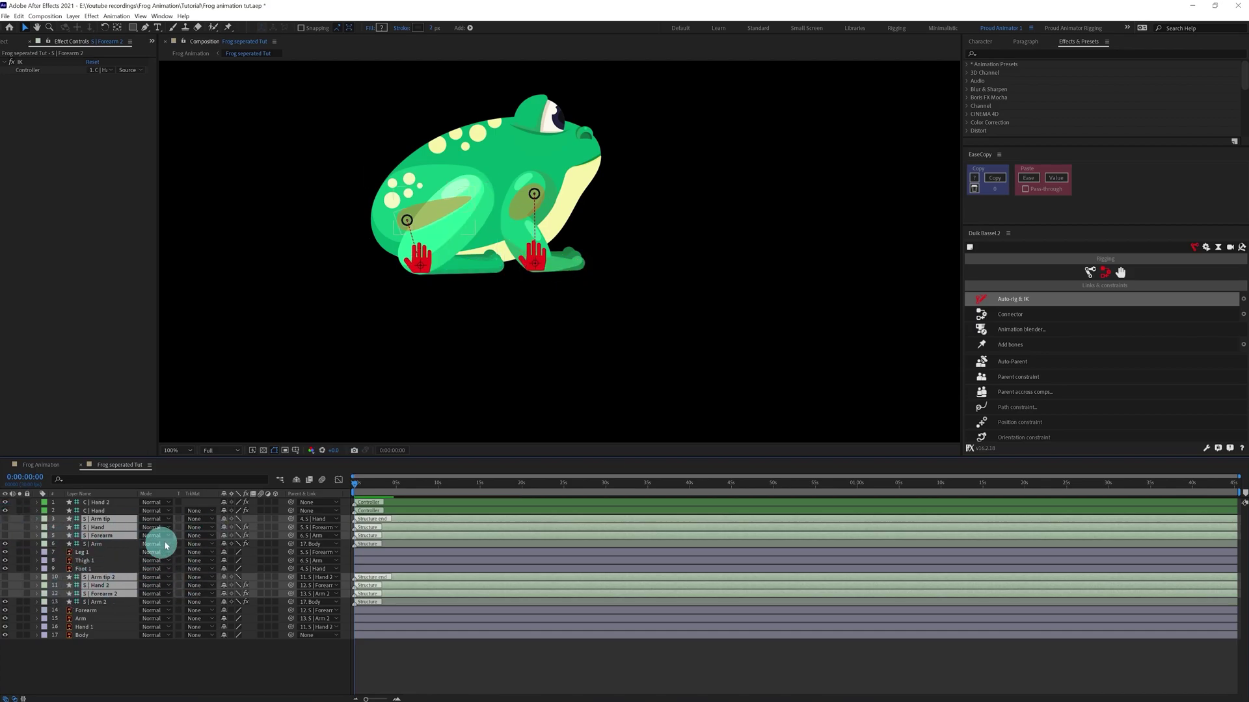
Step: Mark the six hidden structure layers as shy and hide shy layers from the timeline
click(225, 522)
click(296, 479)
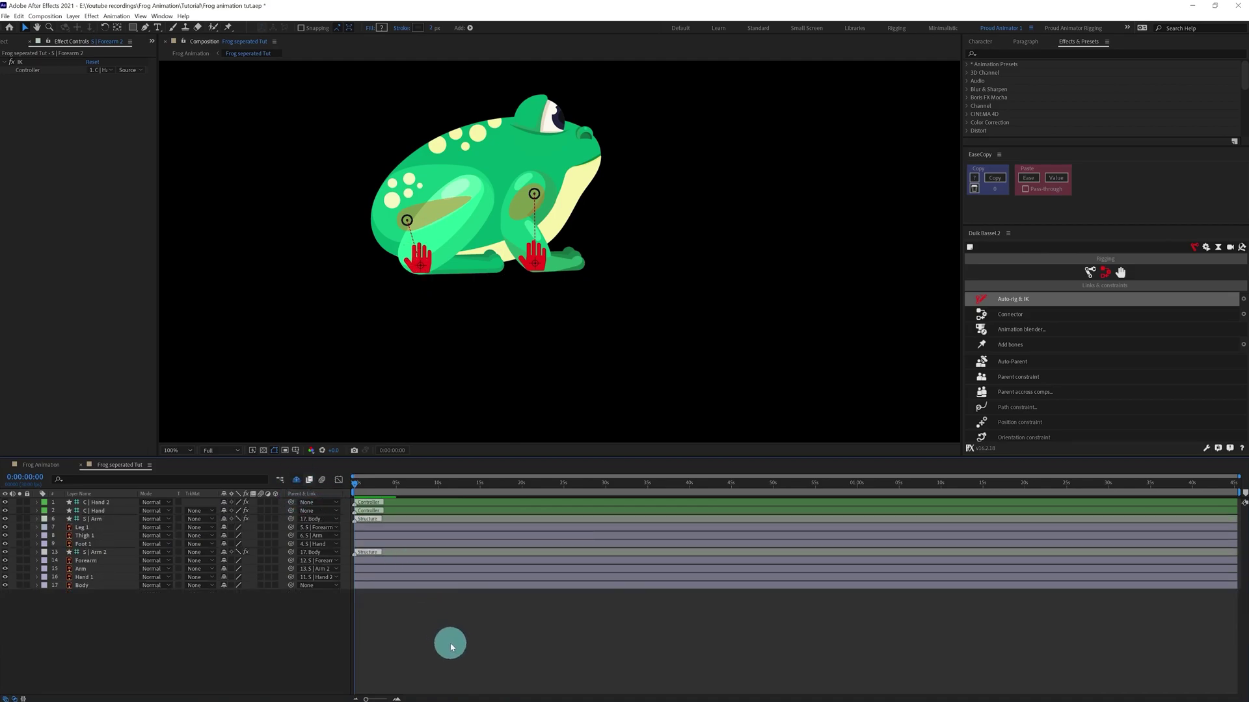
scroll(438, 279, up, 2)
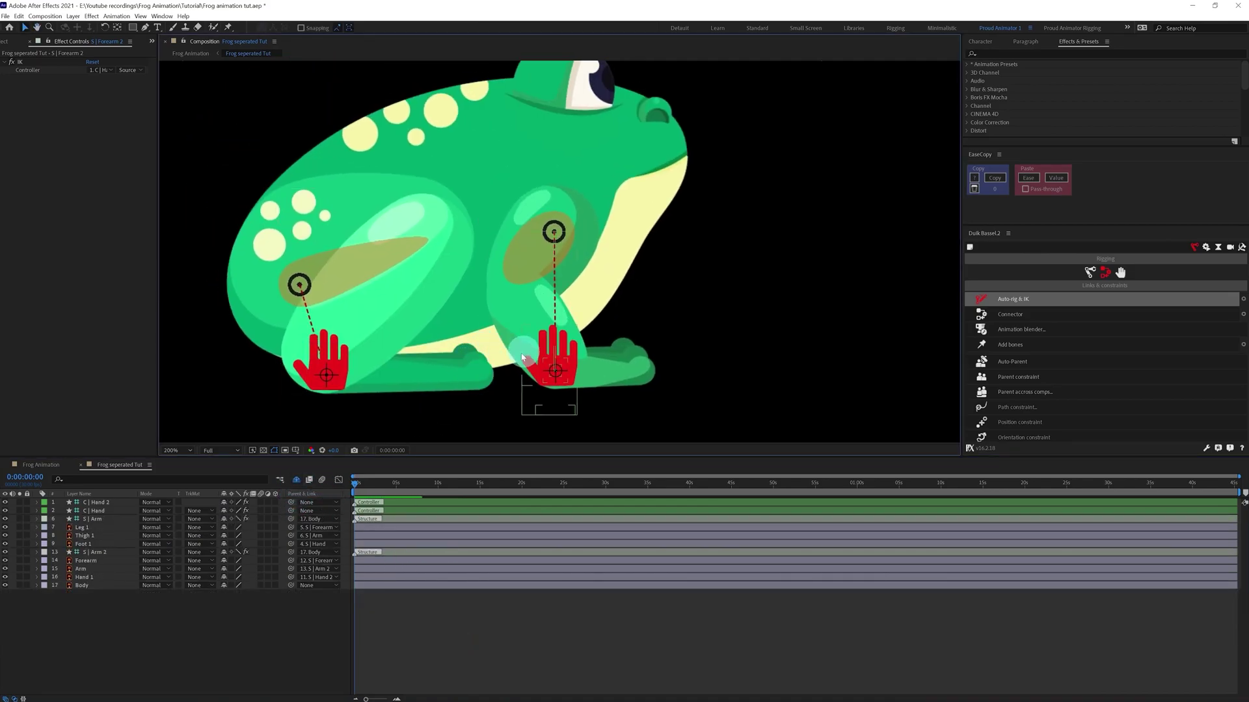
scroll(483, 309, down, 2)
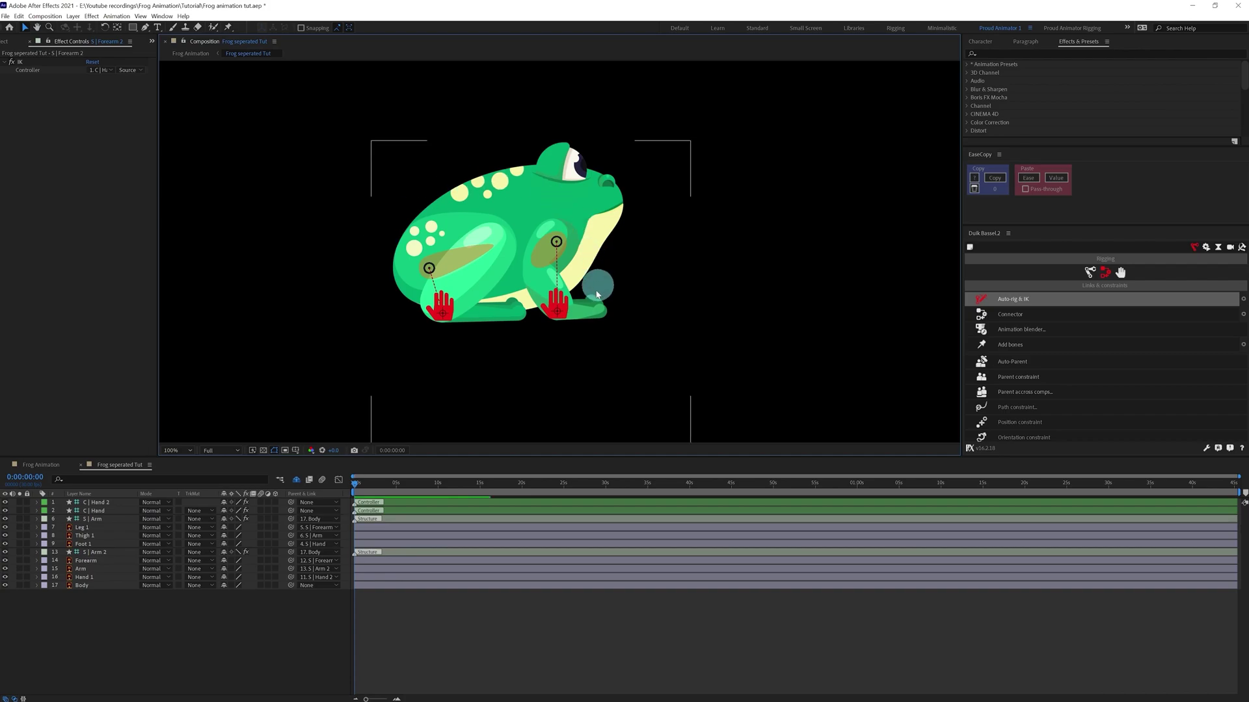
click(412, 606)
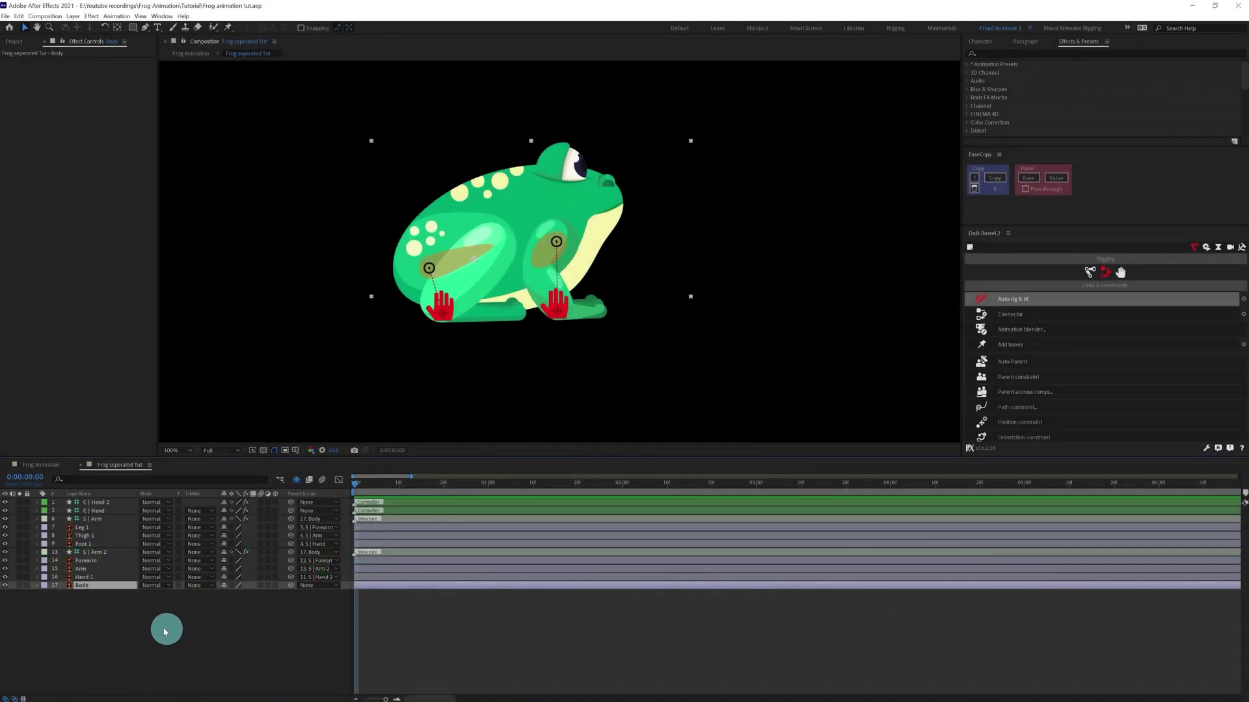
Step: Add Position and Rotation keyframes to the Body layer at frame 0
key(p)
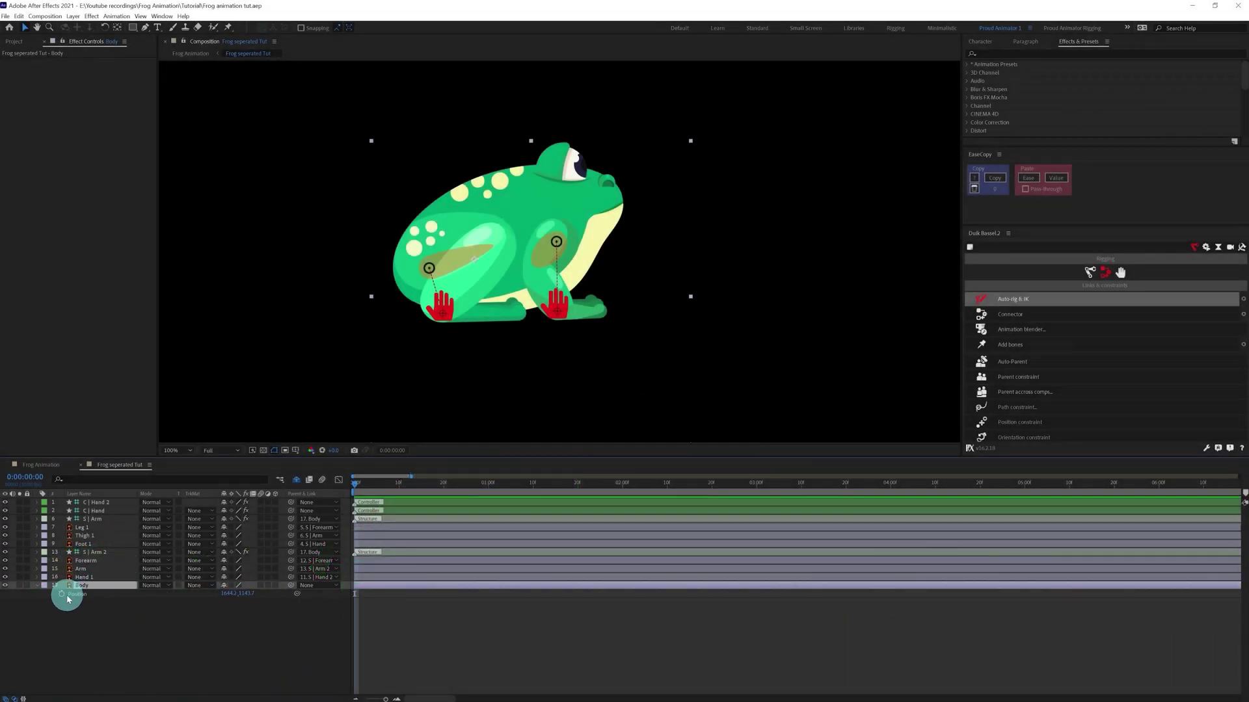
click(63, 595)
click(62, 595)
click(62, 595)
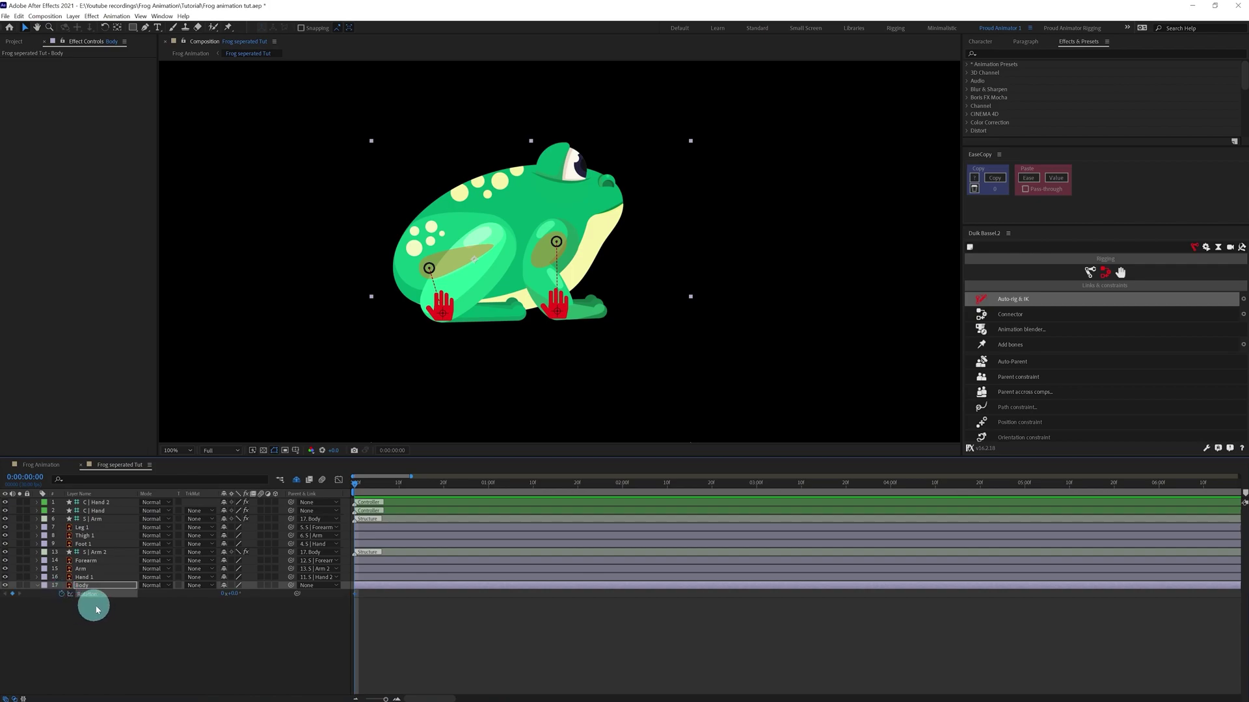
key(alt+shift+r)
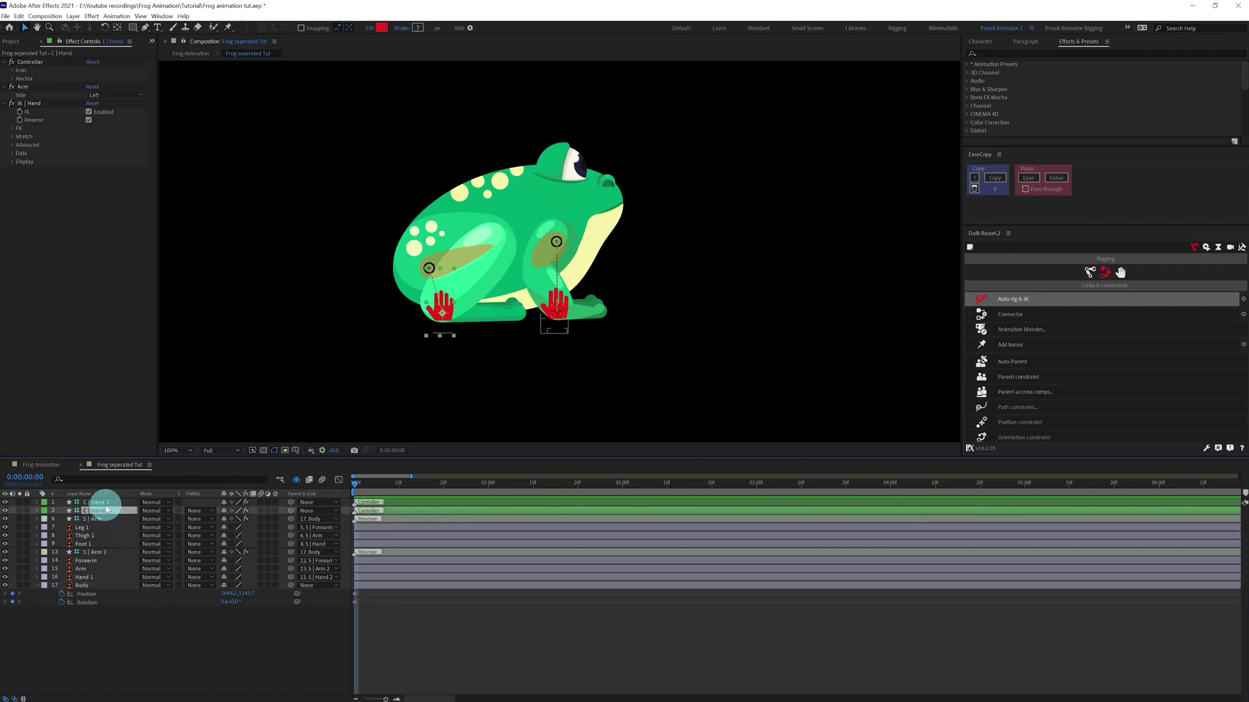
Step: Add Position and Rotation keyframes to the C | Hand 2 and C | Hand controllers at frame 0
ctrl+click(104, 504)
key(r)
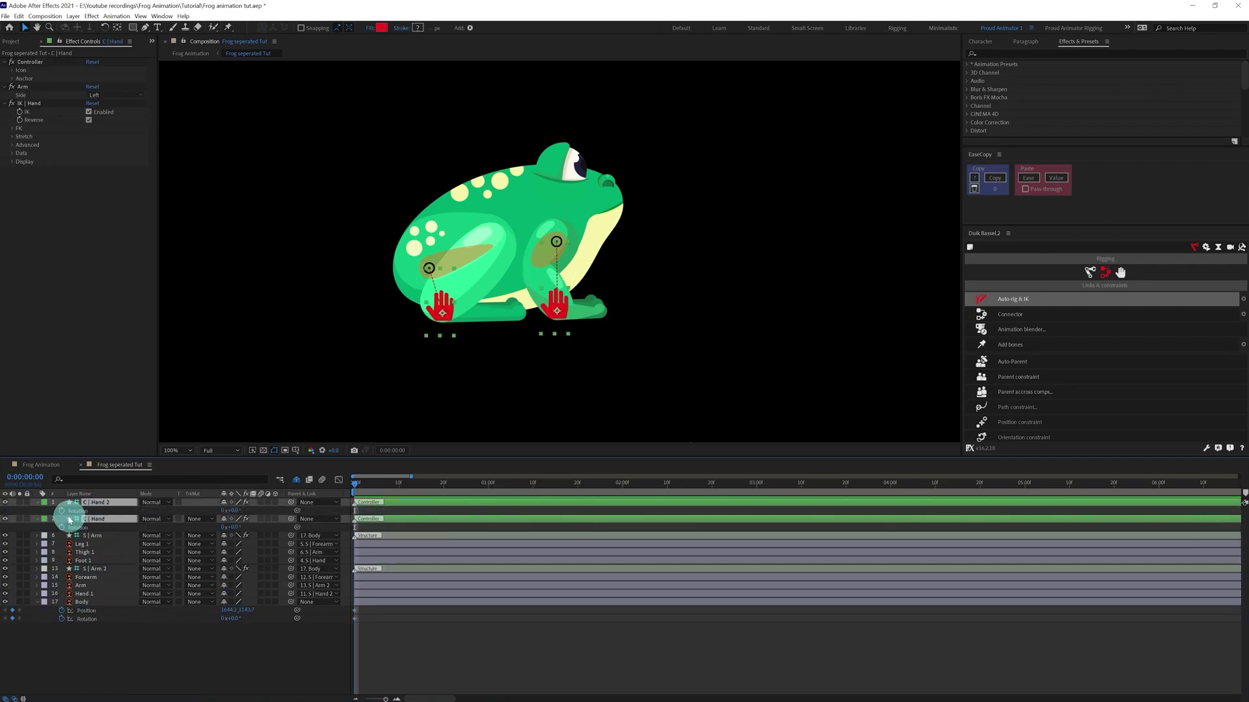
key(p)
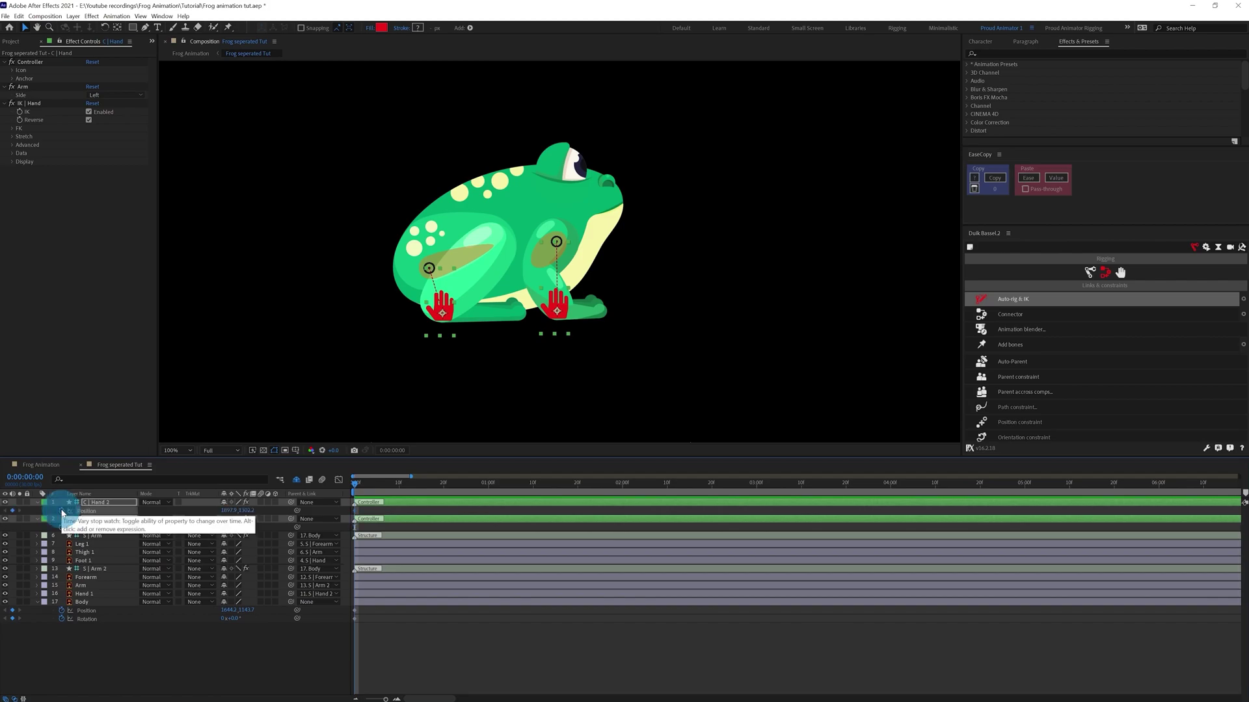
key(shift+r)
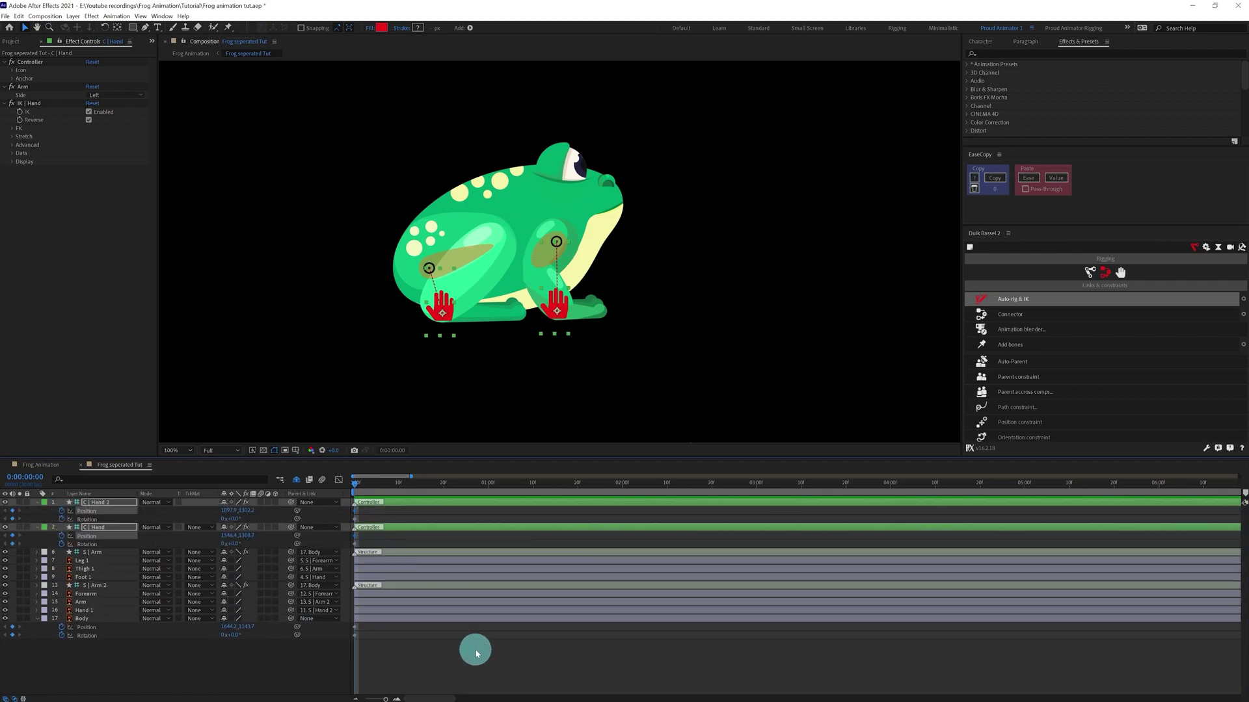
Step: At frame 5, nudge the Body layer slightly downward to create a crouching Position keyframe
key(equal)
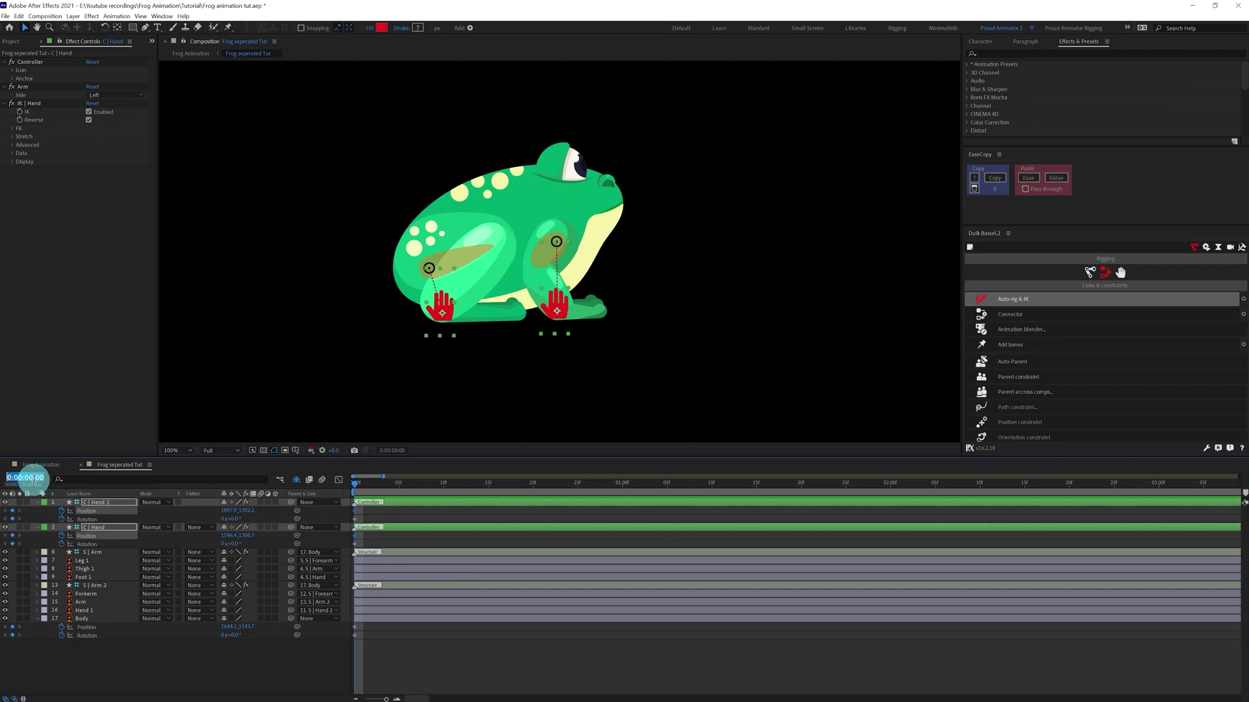
text(5)
key(Return)
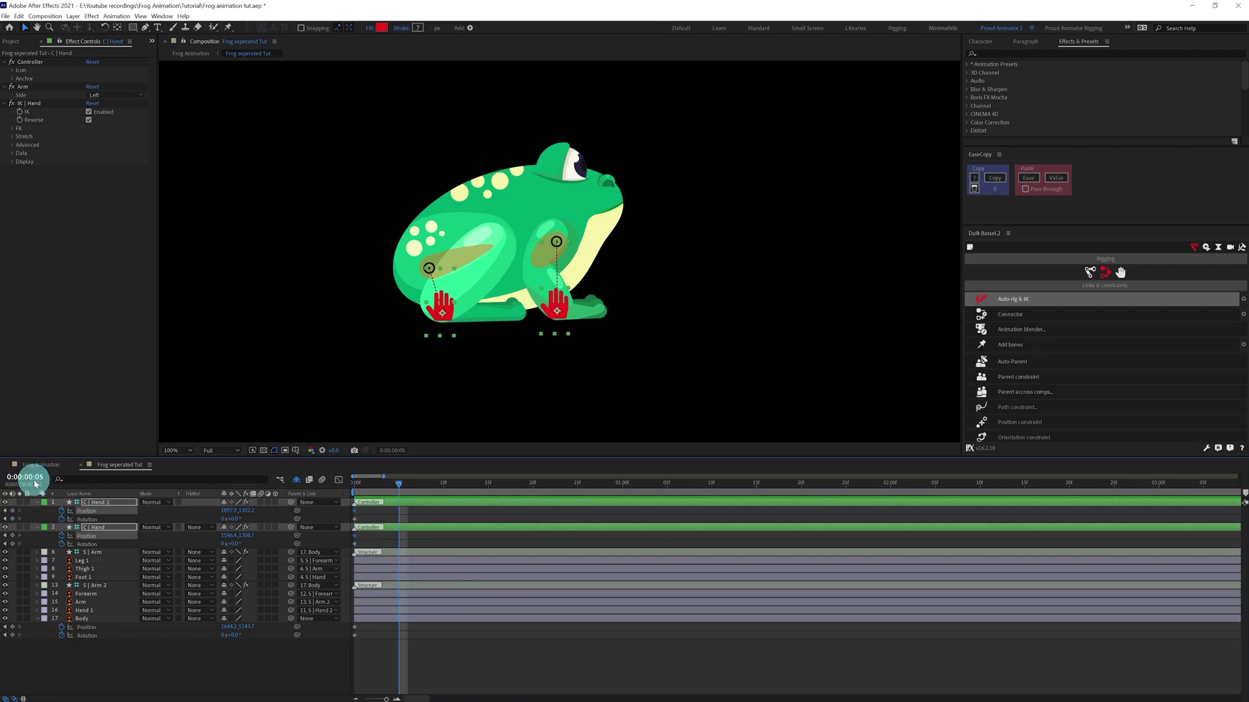
click(81, 637)
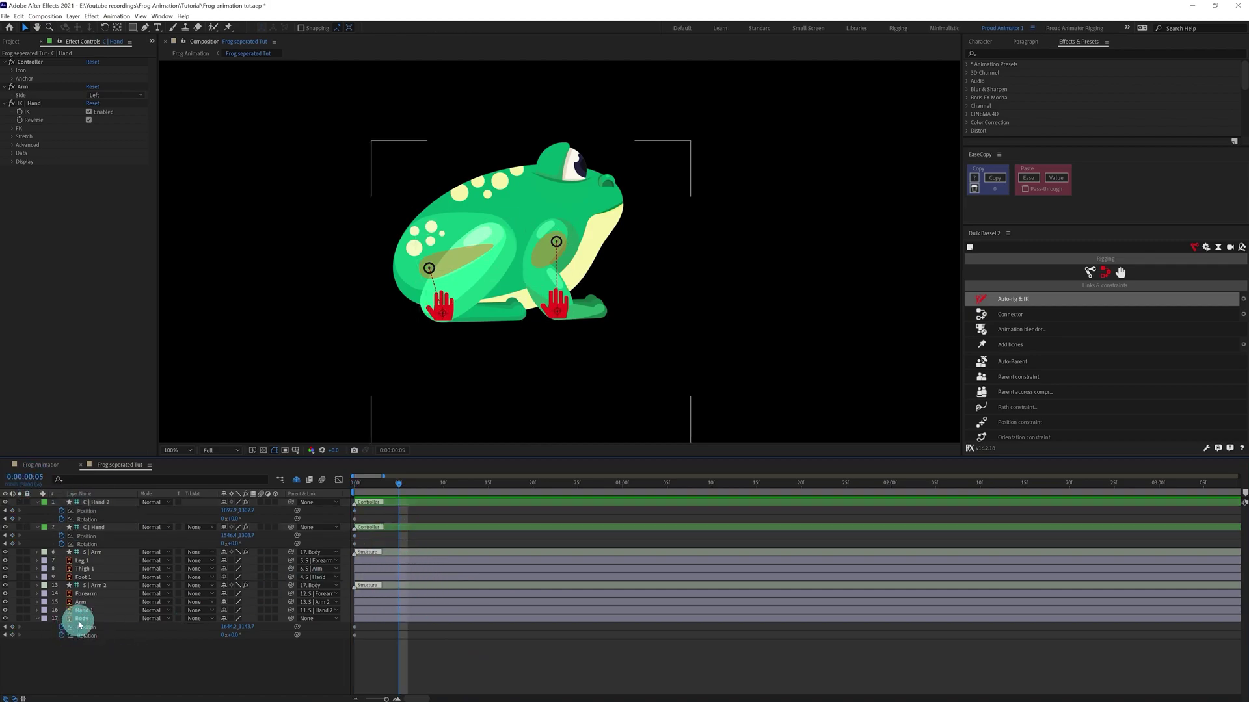
click(82, 620)
key(Down)
key(Down)
key(Down)
key(Down)
key(Down)
key(Down)
key(Down)
key(Down)
key(Down)
key(Down)
key(Down)
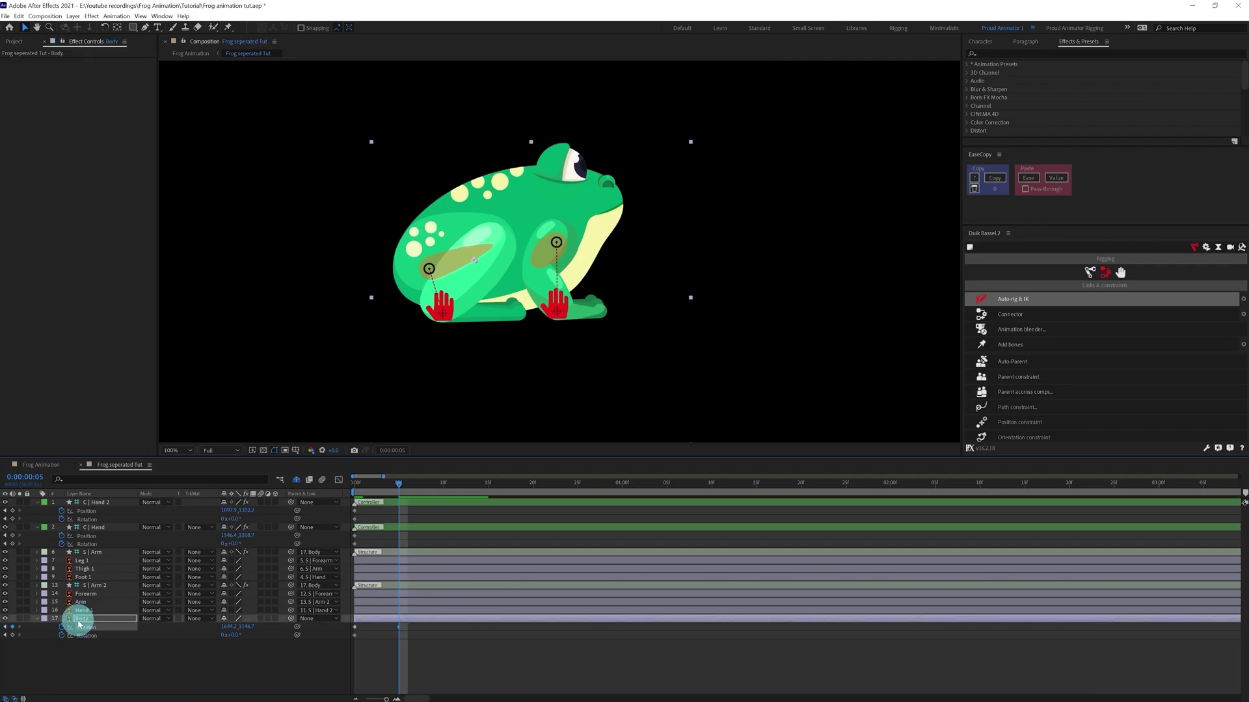
key(Down)
key(Down)
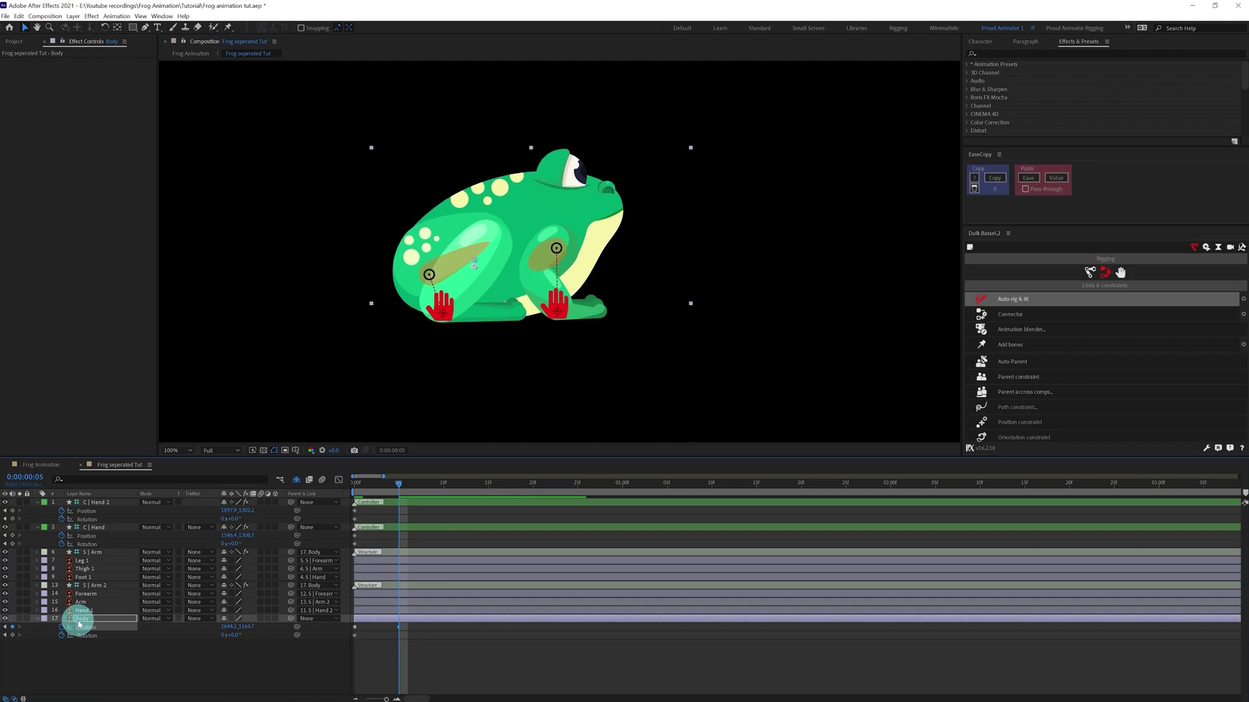
Step: At frame 5, set the Body's rotation to 4° and add Position and Rotation keyframes to both hand controllers
drag(235, 634, 234, 632)
text(4)
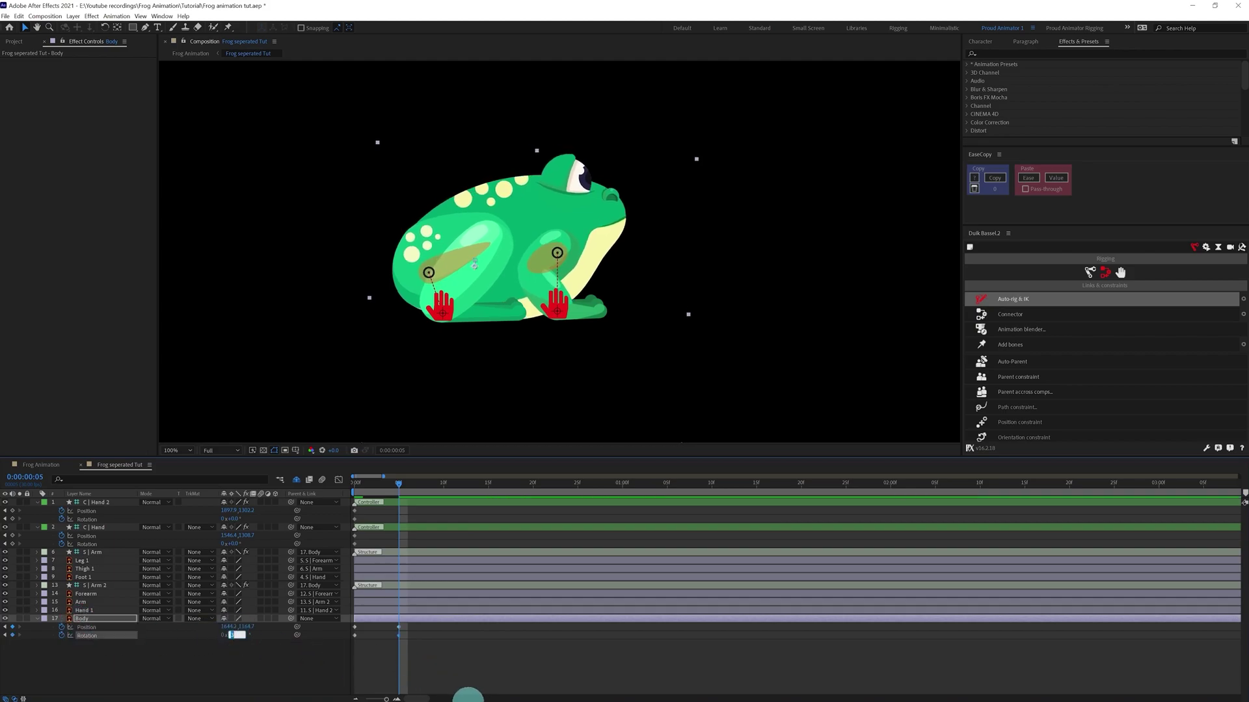
click(154, 627)
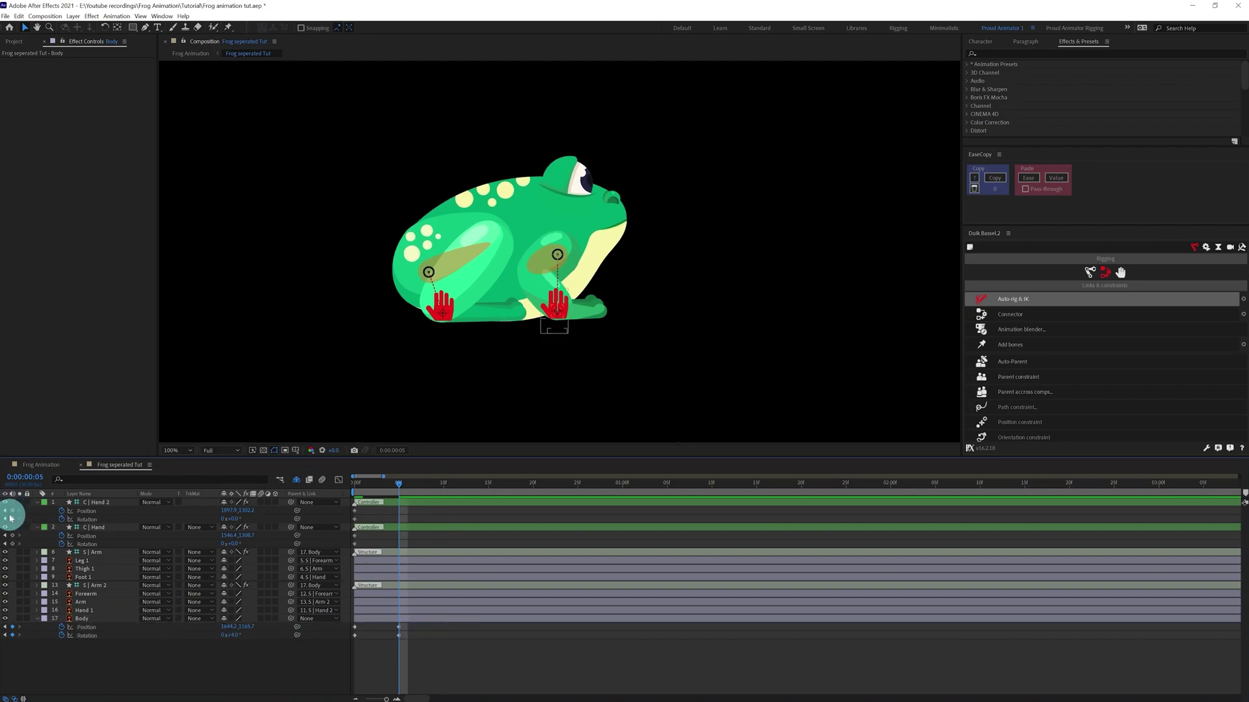
drag(12, 511, 18, 567)
click(416, 518)
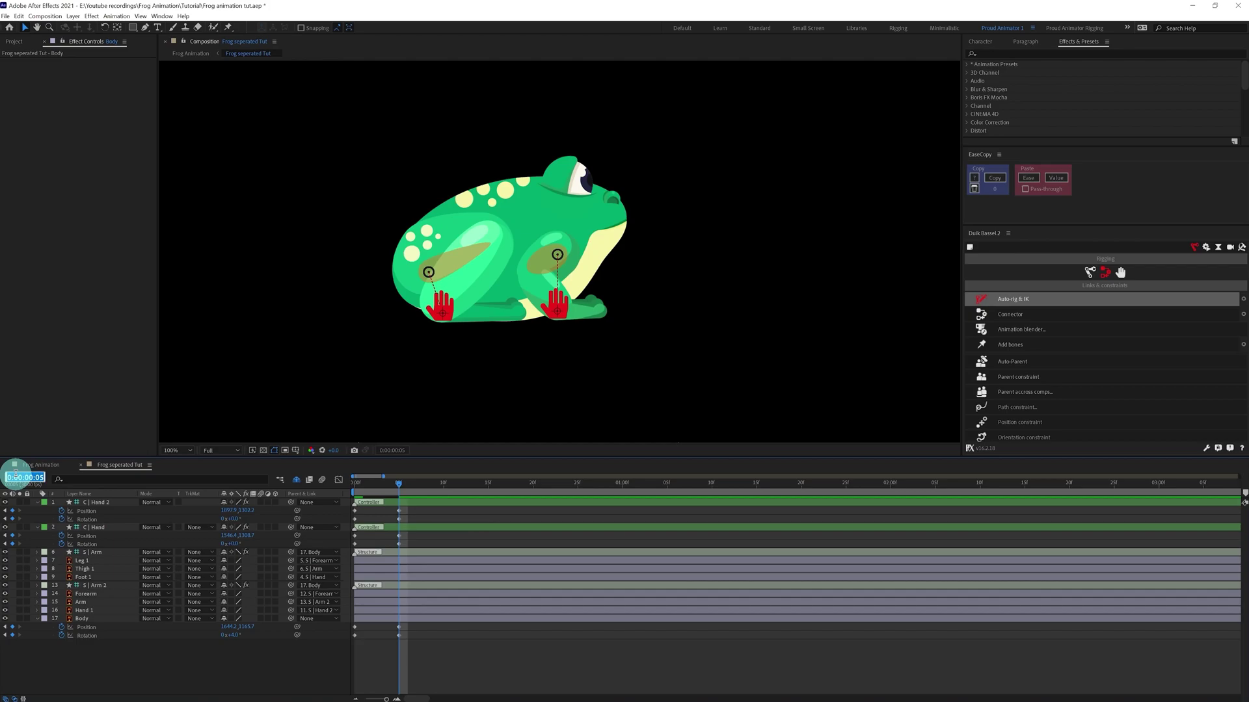
Step: Add a marker to the Body layer at frame 9
text(0)
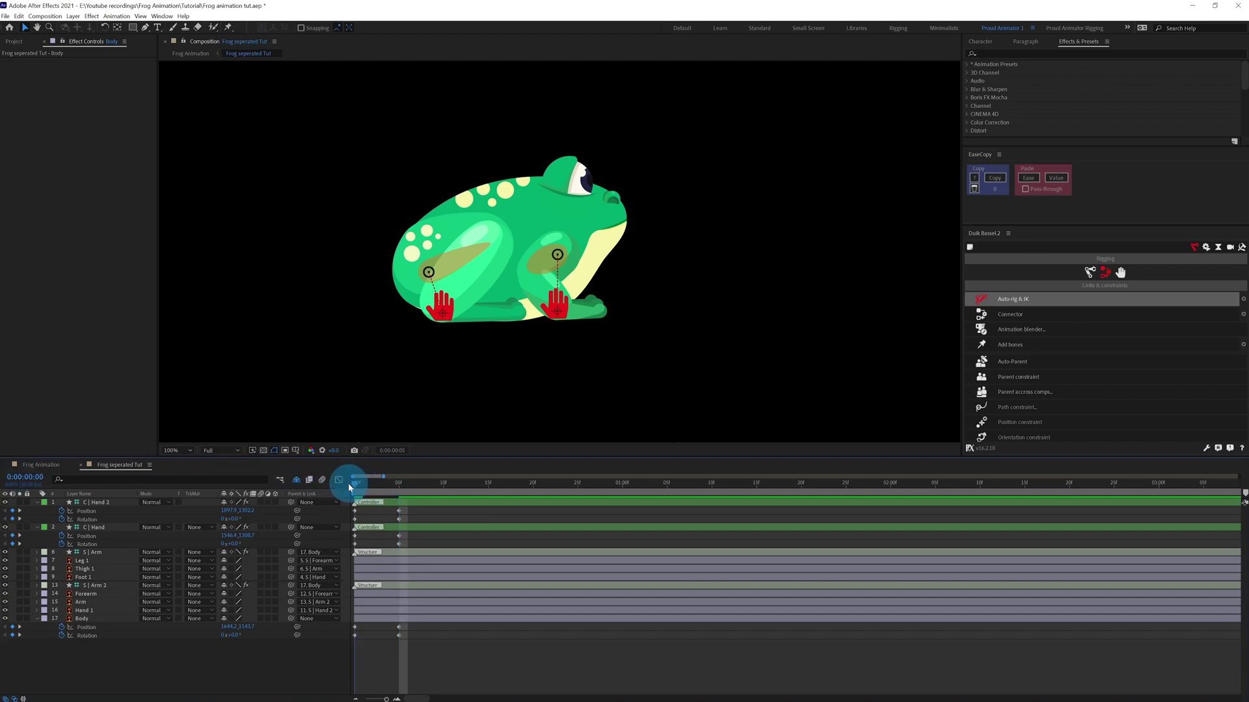
key(Return)
click(9, 475)
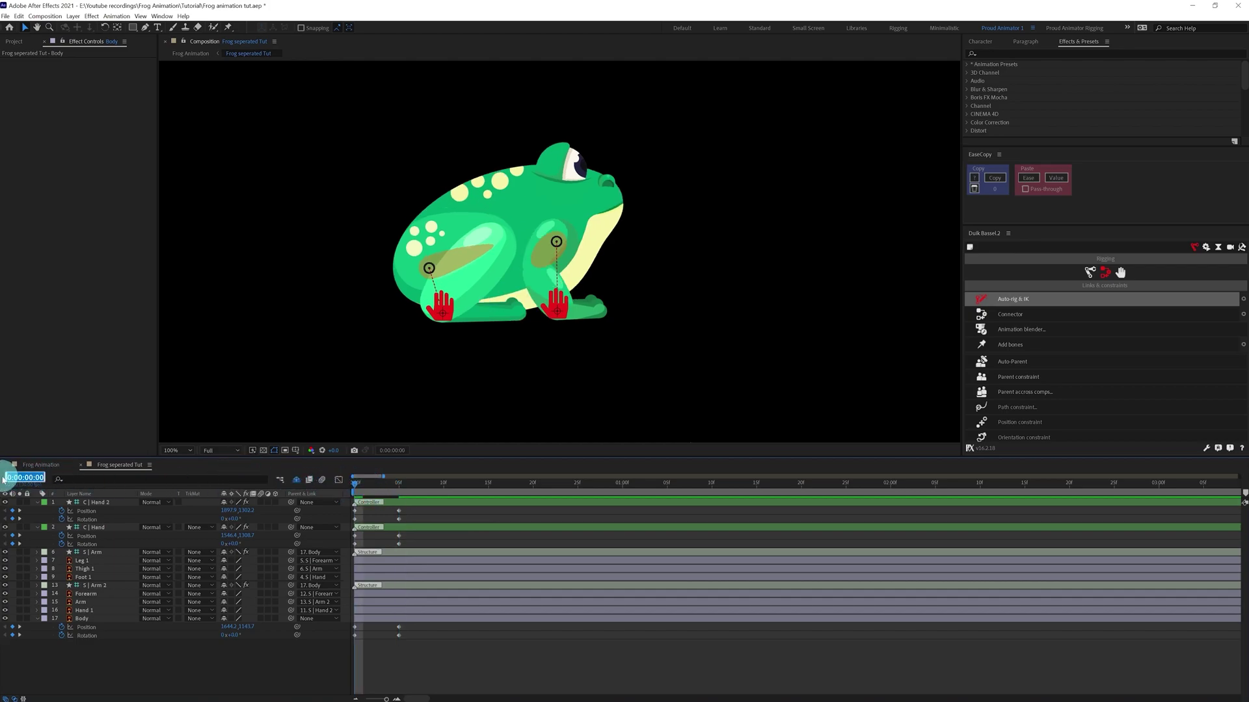
key(Return)
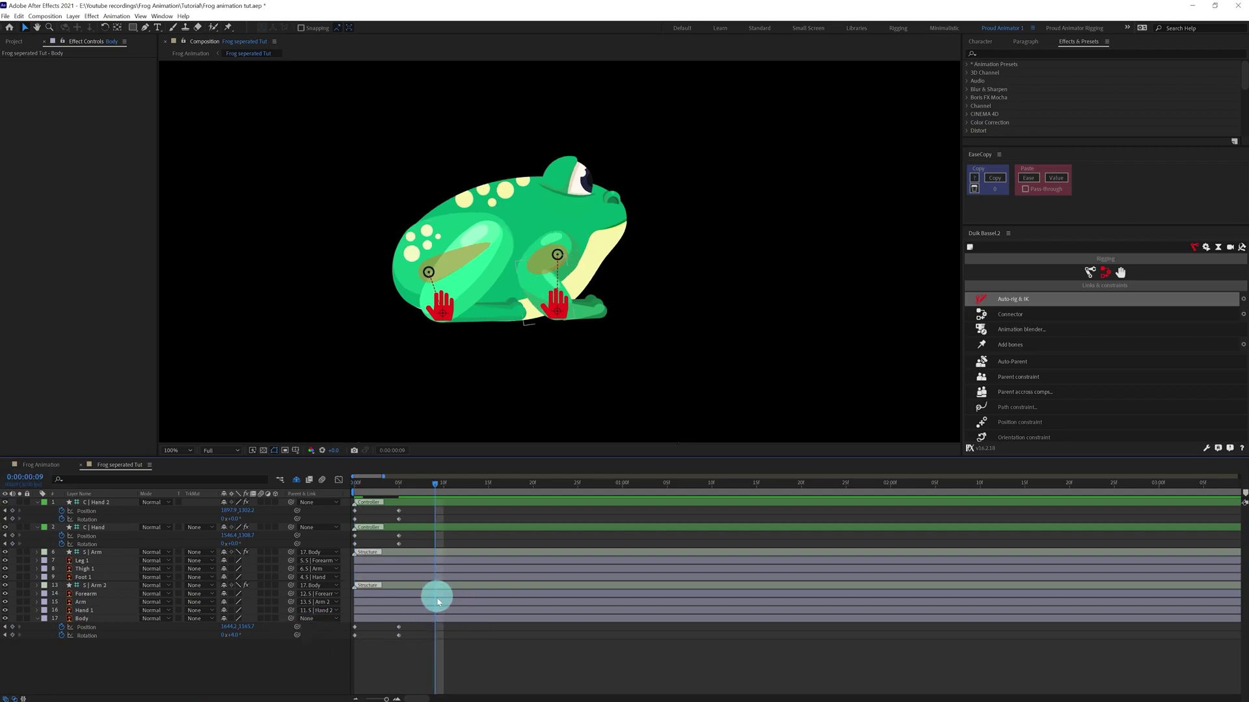
click(445, 621)
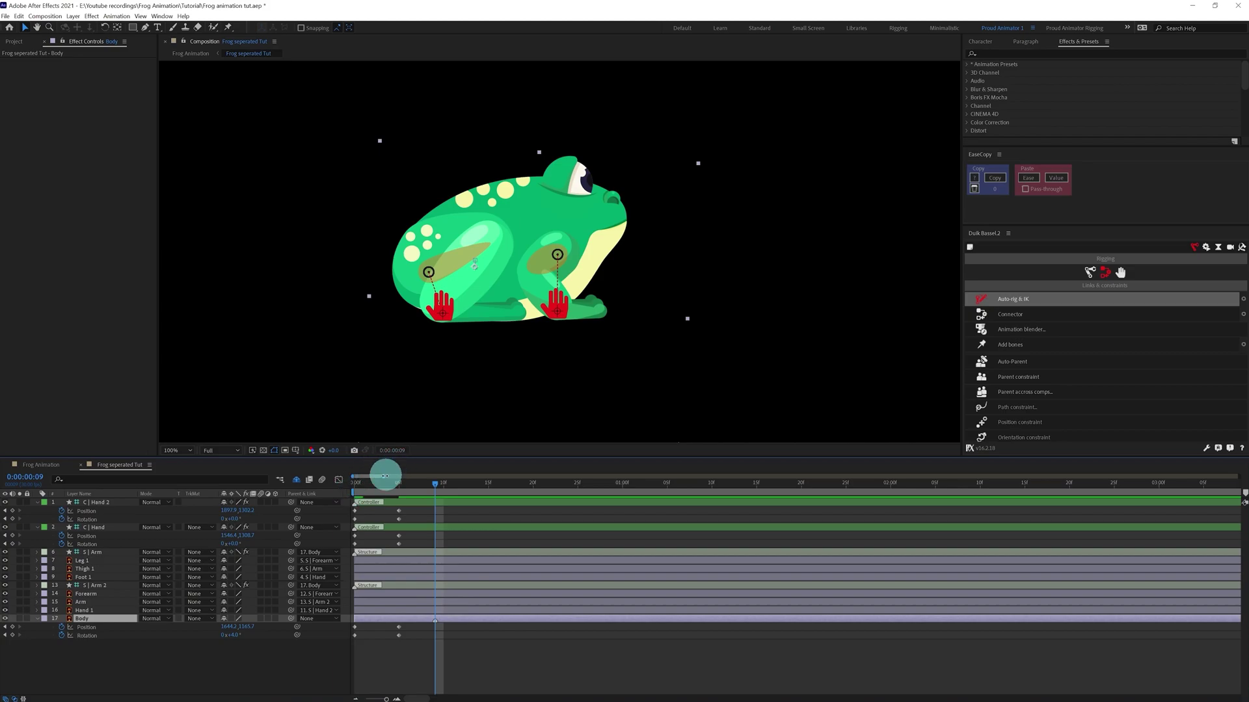
Step: Return to the start of the timeline, advance to frame 17 and mark it on the Body layer
drag(357, 488, 332, 493)
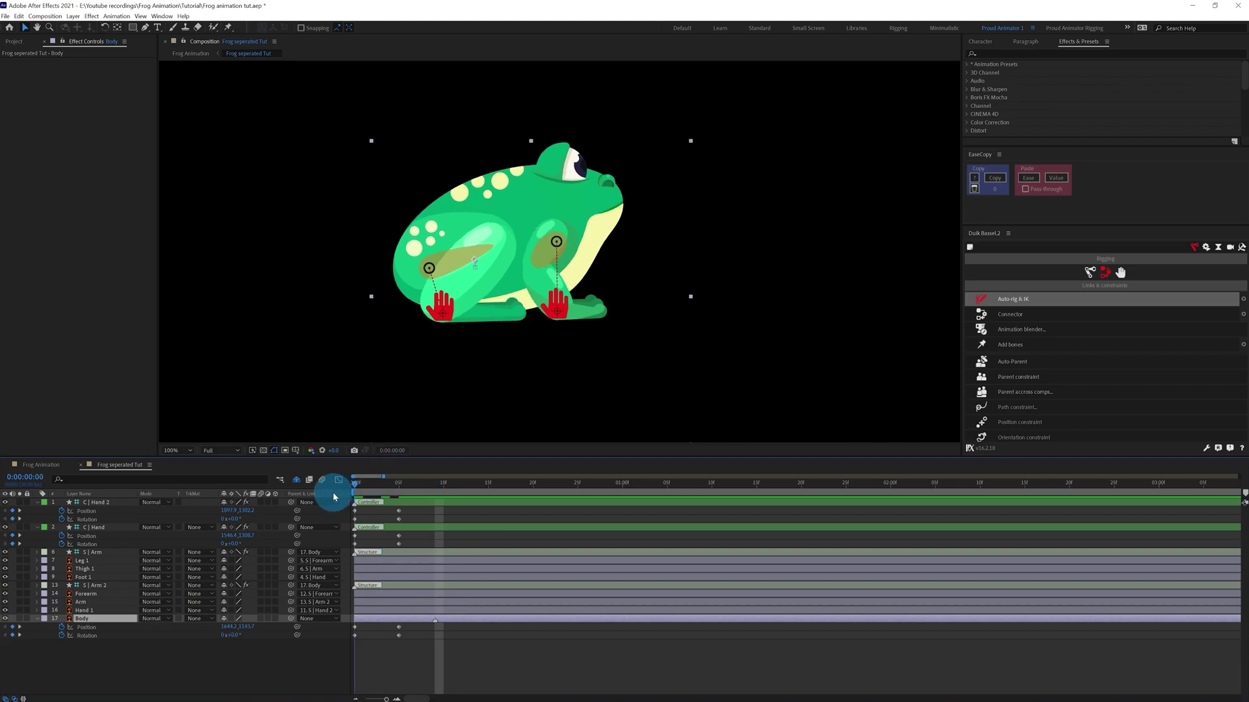
click(30, 479)
click(290, 503)
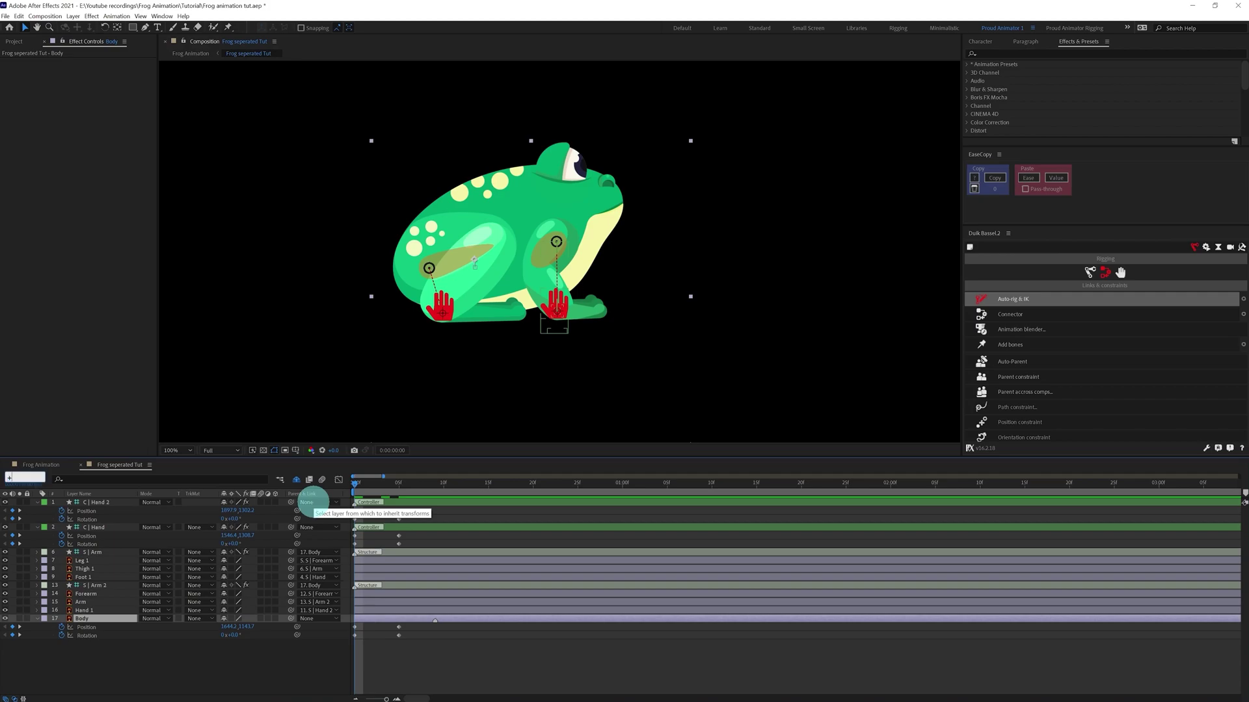
text(+17)
key(Return)
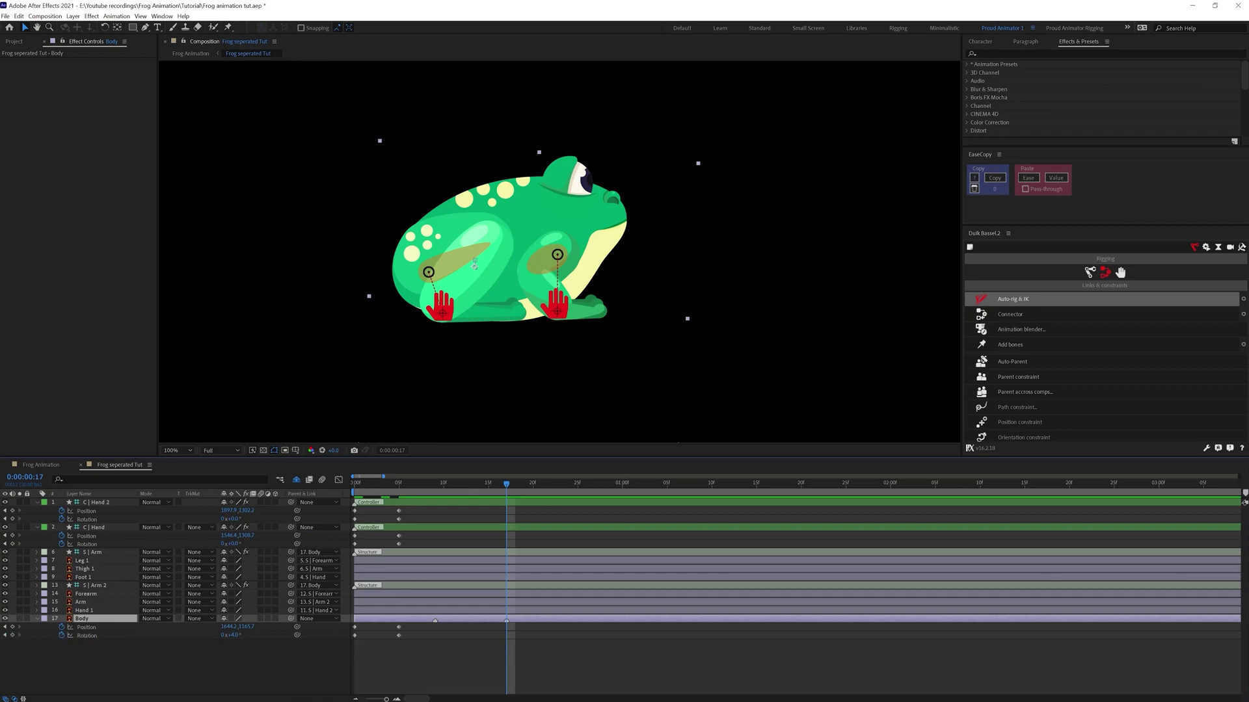
Step: Add Position and Rotation keyframes at frame 17 to the Body, C | Hand 2 and C | Hand layers
click(12, 627)
click(13, 636)
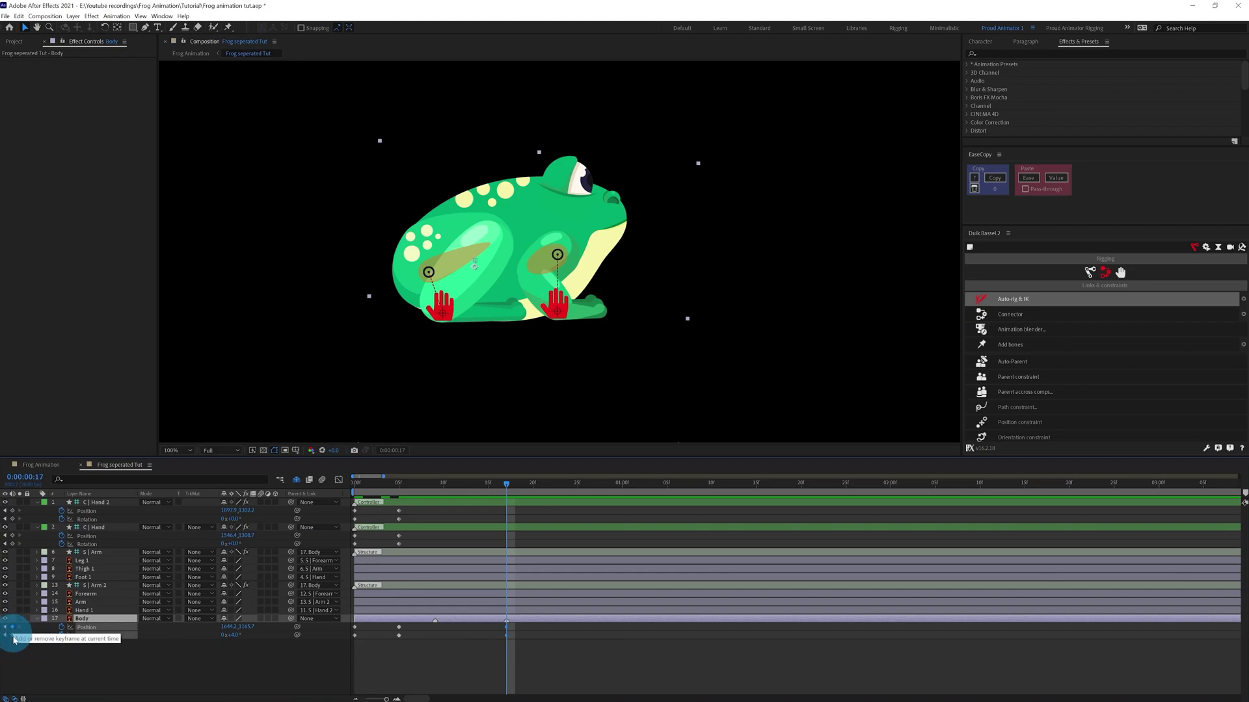
click(12, 511)
click(12, 519)
click(12, 536)
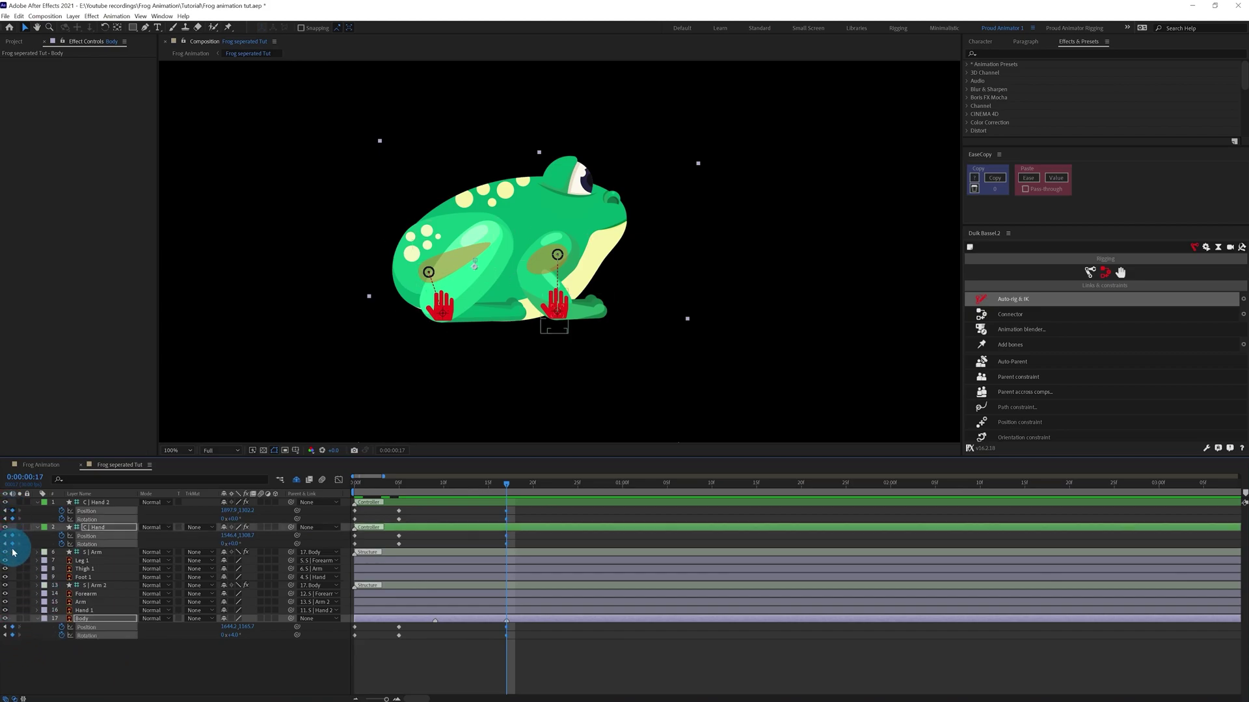
click(13, 544)
scroll(576, 316, up, 1)
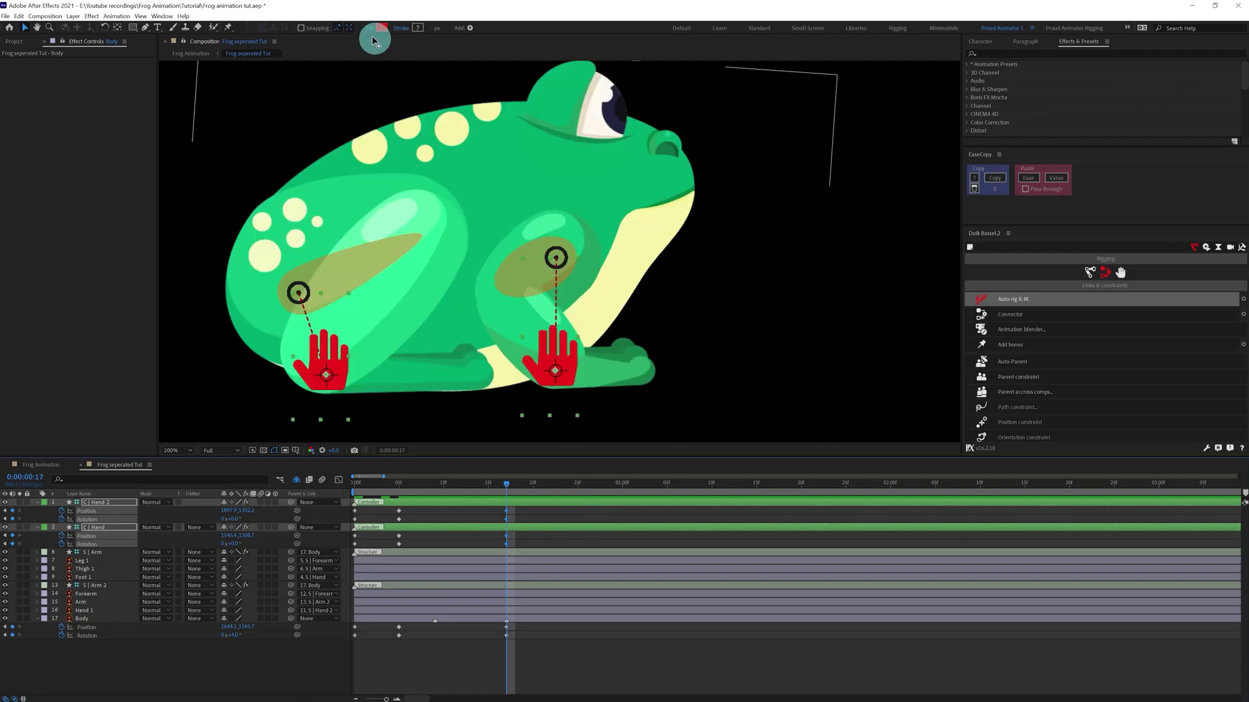
Step: Place a horizontal ground guide under the frog's feet and nudge all C | Hand 2 keyframes down until the front foot meets it
key(ctrl+r)
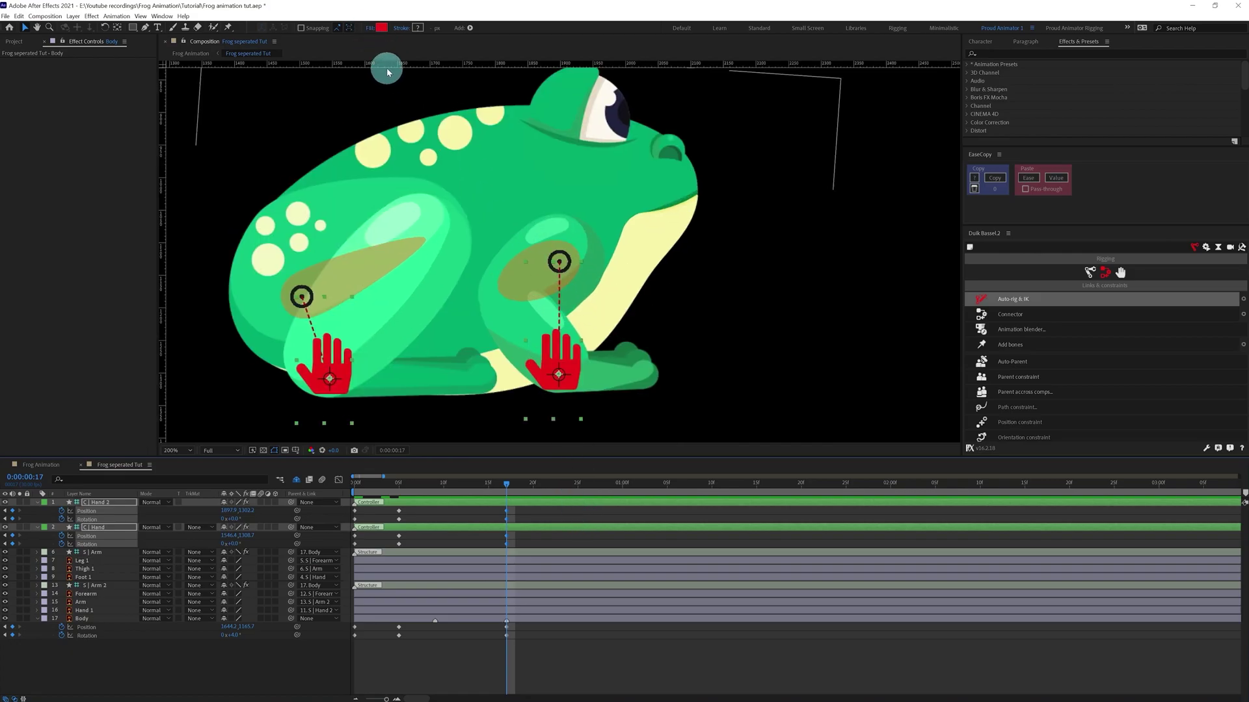
drag(387, 72, 446, 395)
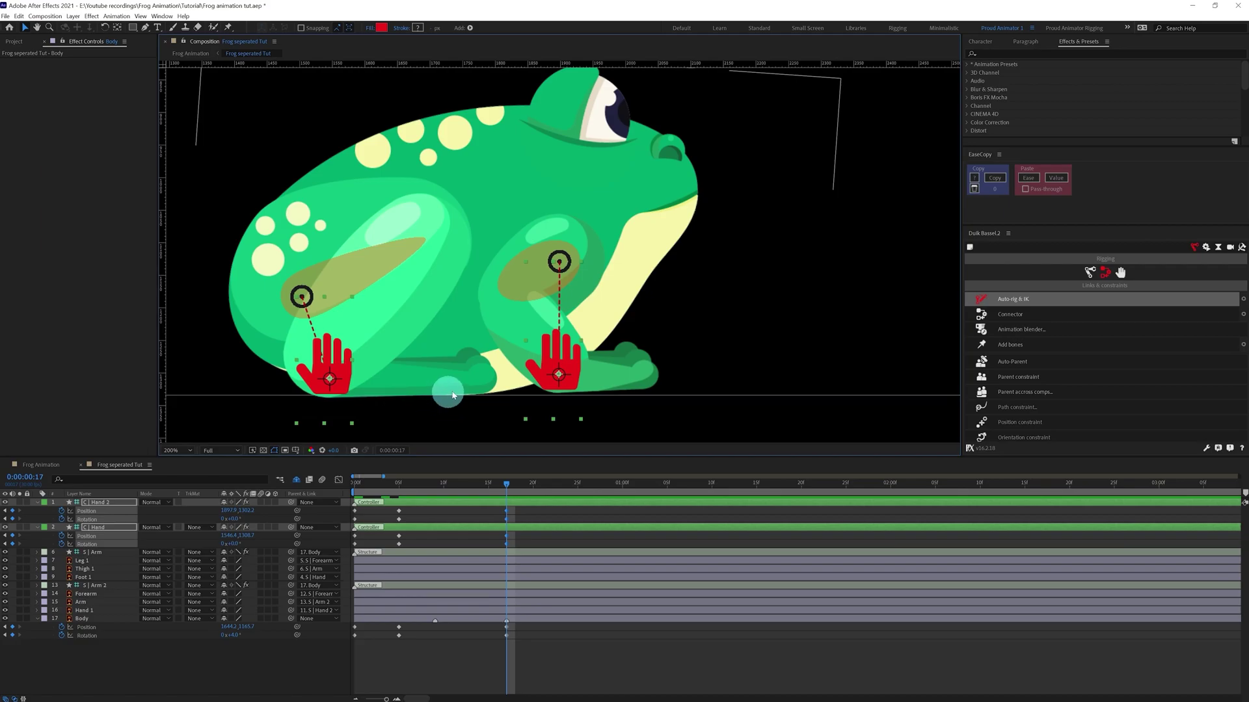
drag(355, 508, 537, 536)
key(Down)
key(Down)
key(Down)
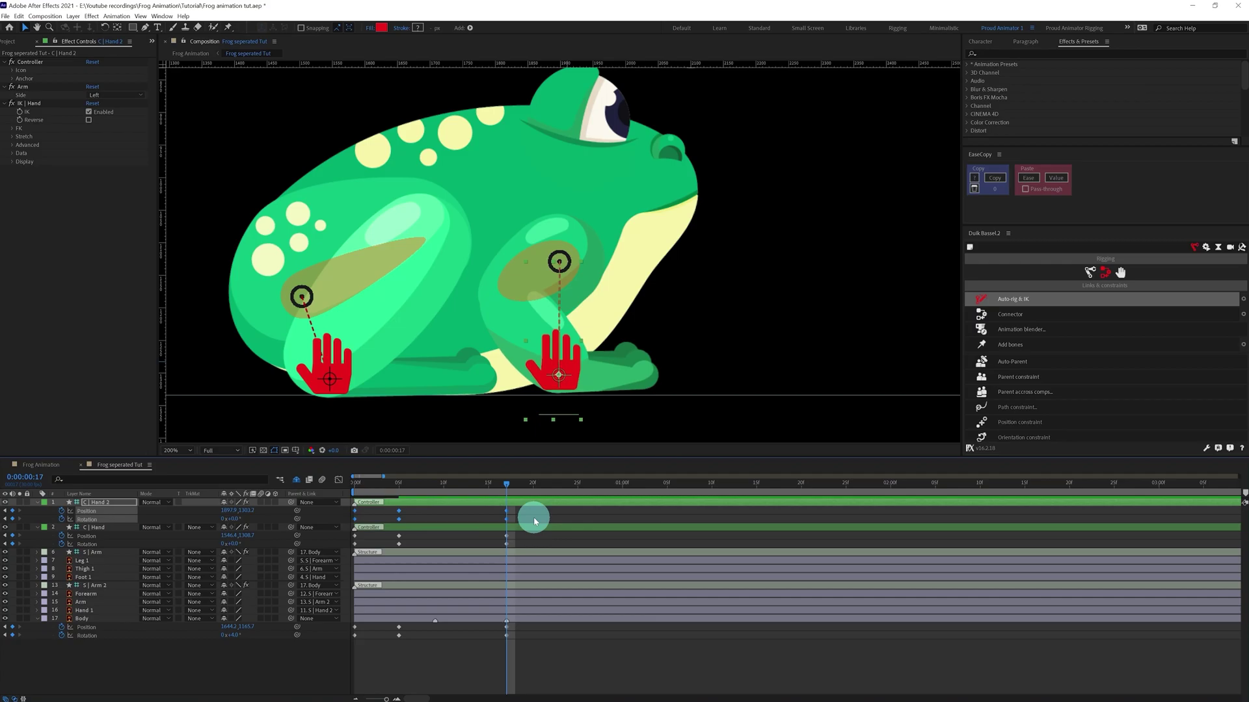
key(Down)
key(Down)
key(Down)
key(Down)
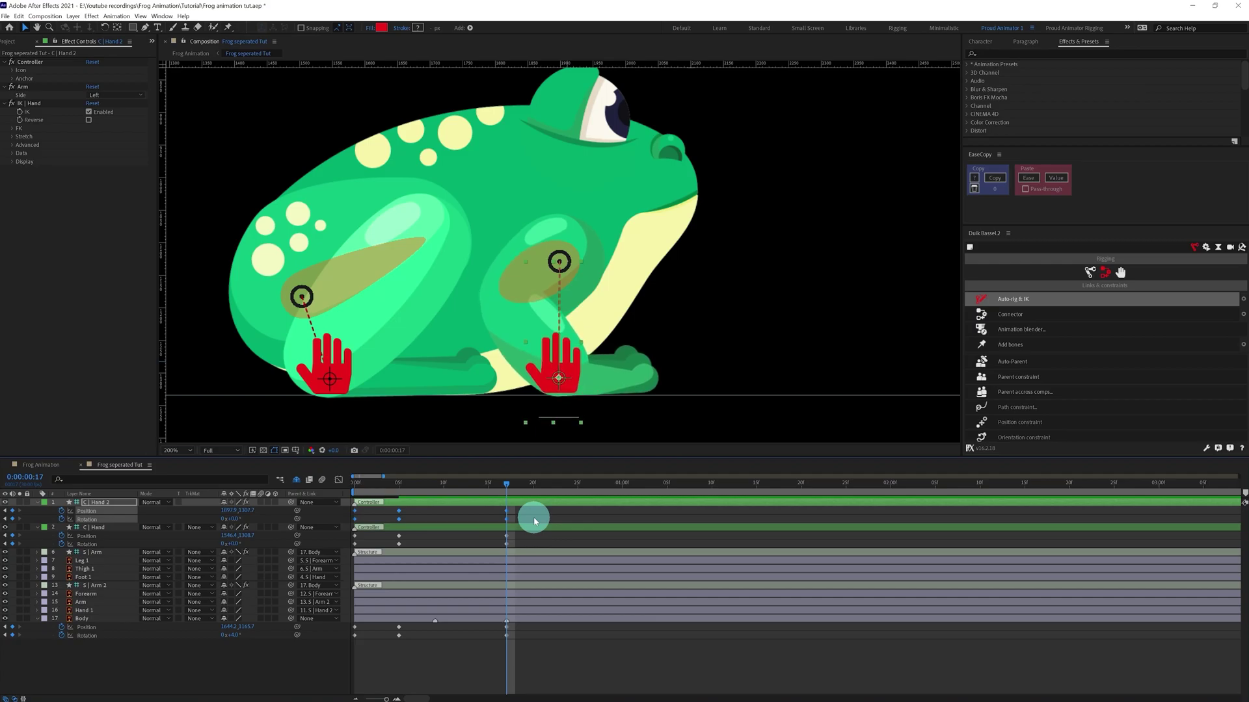
click(584, 522)
Step: At frame 17, move the Body and both hand controllers together straight up, high above the ground guide
scroll(657, 307, down, 2)
click(529, 530)
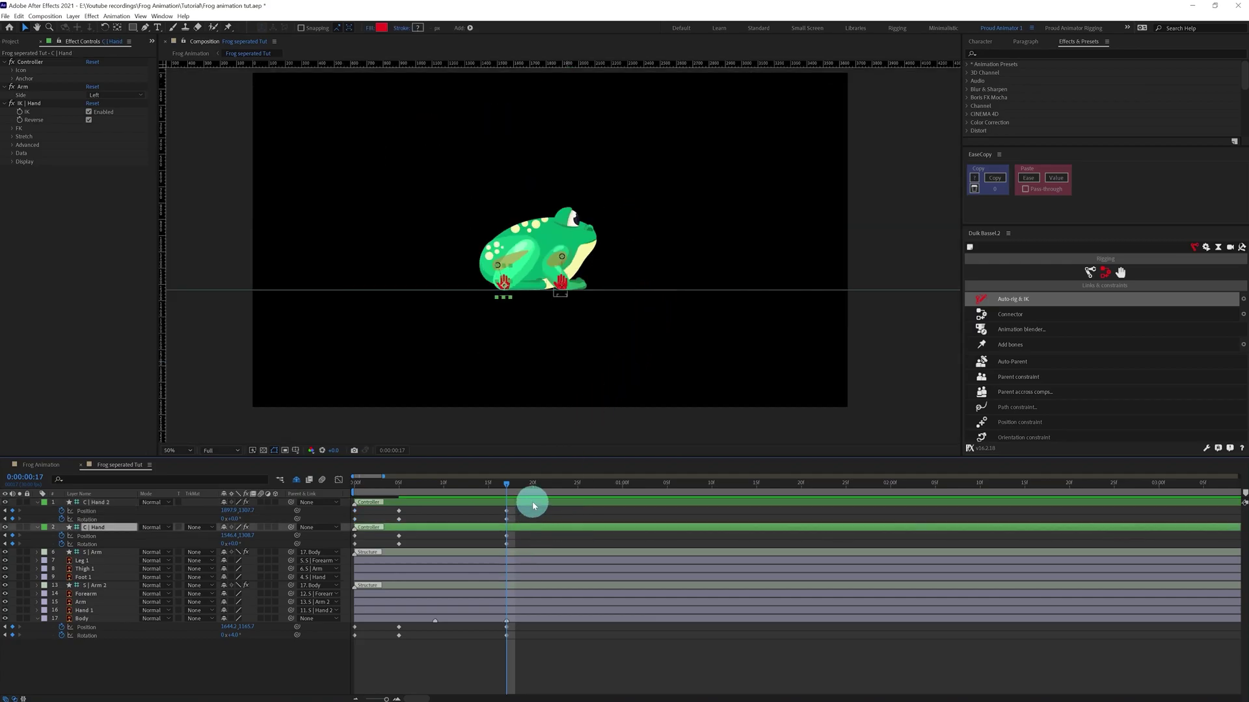
shift+click(529, 500)
ctrl+click(520, 621)
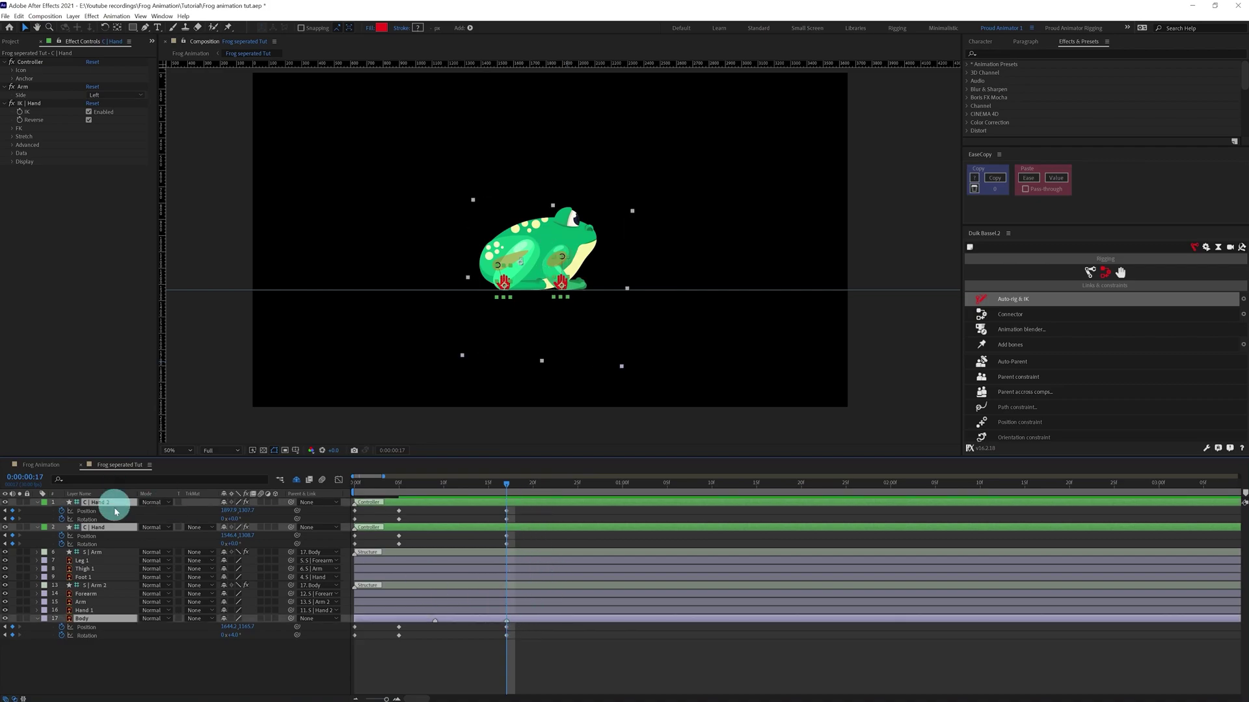
scroll(533, 278, up, 2)
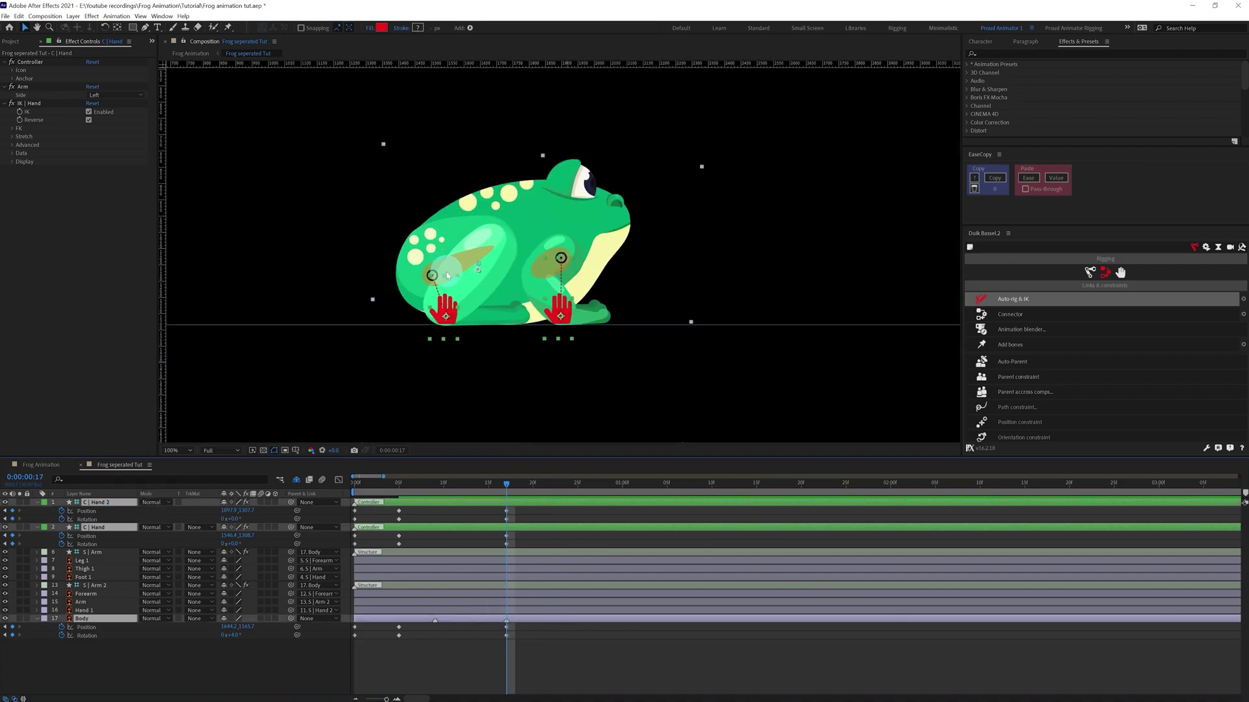
drag(413, 284, 411, 128)
scroll(426, 153, down, 1)
drag(494, 197, 492, 157)
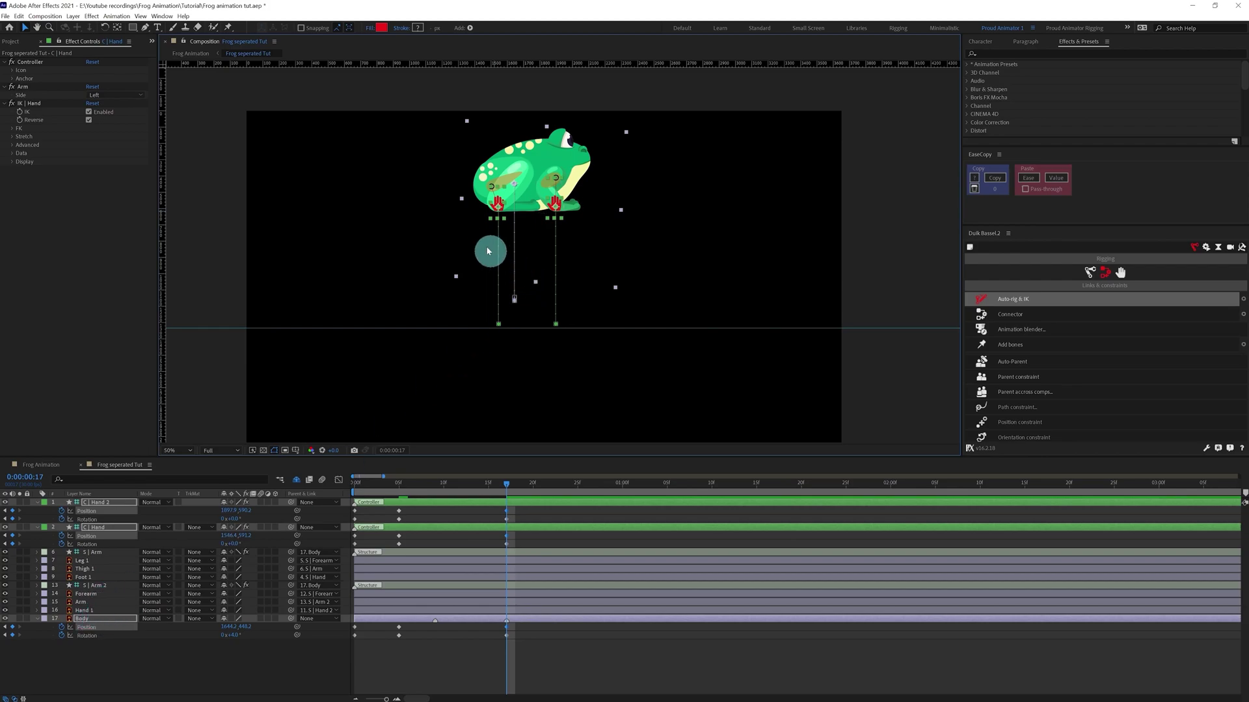
Step: At frame 17, move the C | Hand controller back and down to stretch the hind leg behind the body, and rotate it to 85°
scroll(439, 178, up, 1)
mouse_move(377, 166)
mouse_down()
mouse_move(386, 321)
mouse_move(417, 262)
mouse_move(421, 195)
mouse_move(419, 224)
mouse_move(365, 251)
mouse_move(278, 242)
mouse_up()
scroll(433, 225, down, 1)
click(484, 663)
click(507, 512)
click(496, 527)
scroll(423, 191, up, 1)
click(248, 545)
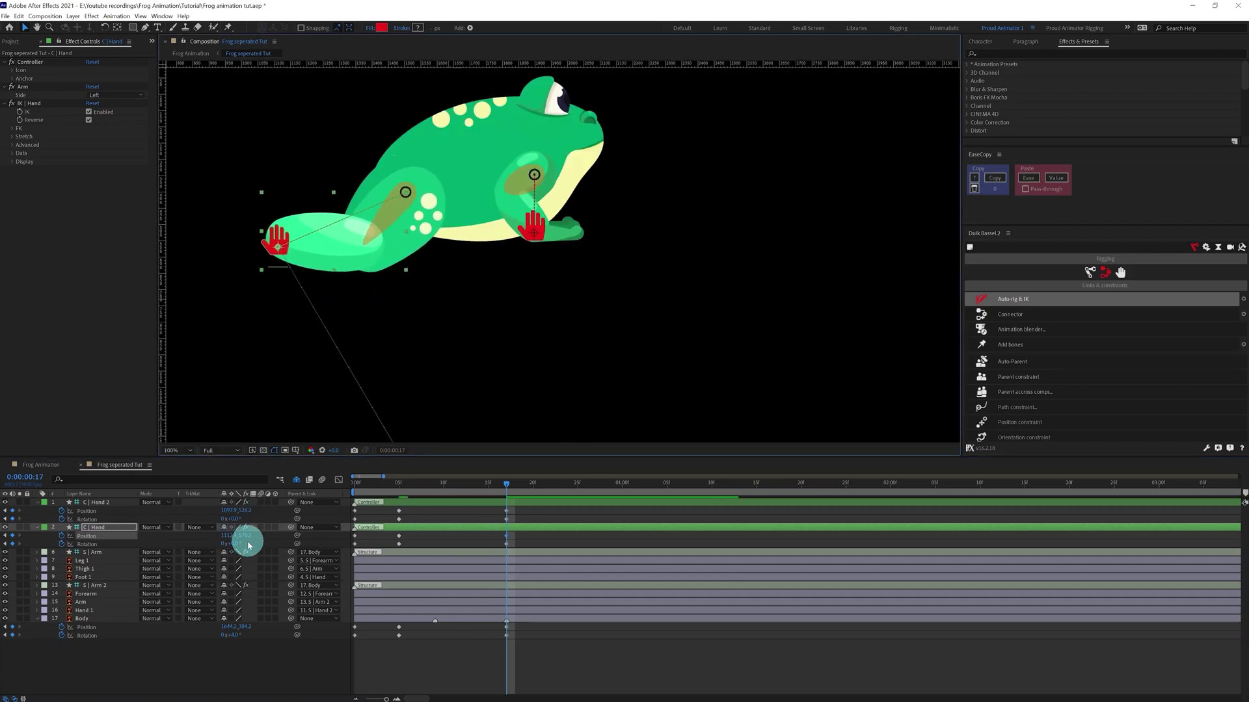
drag(249, 545, 296, 537)
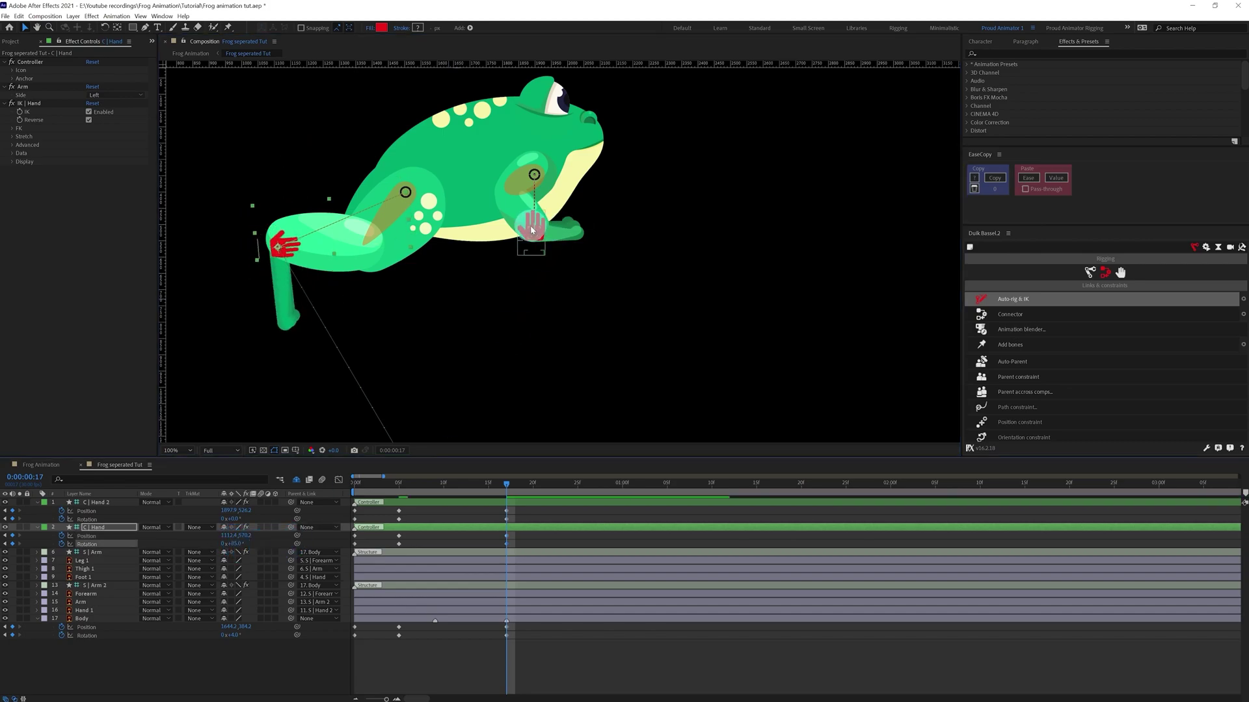
Step: Move the C | Hand 2 controller forward to extend the front leg and set the Body's rotation to 11° at frame 17
drag(532, 230, 584, 226)
scroll(570, 267, down, 1)
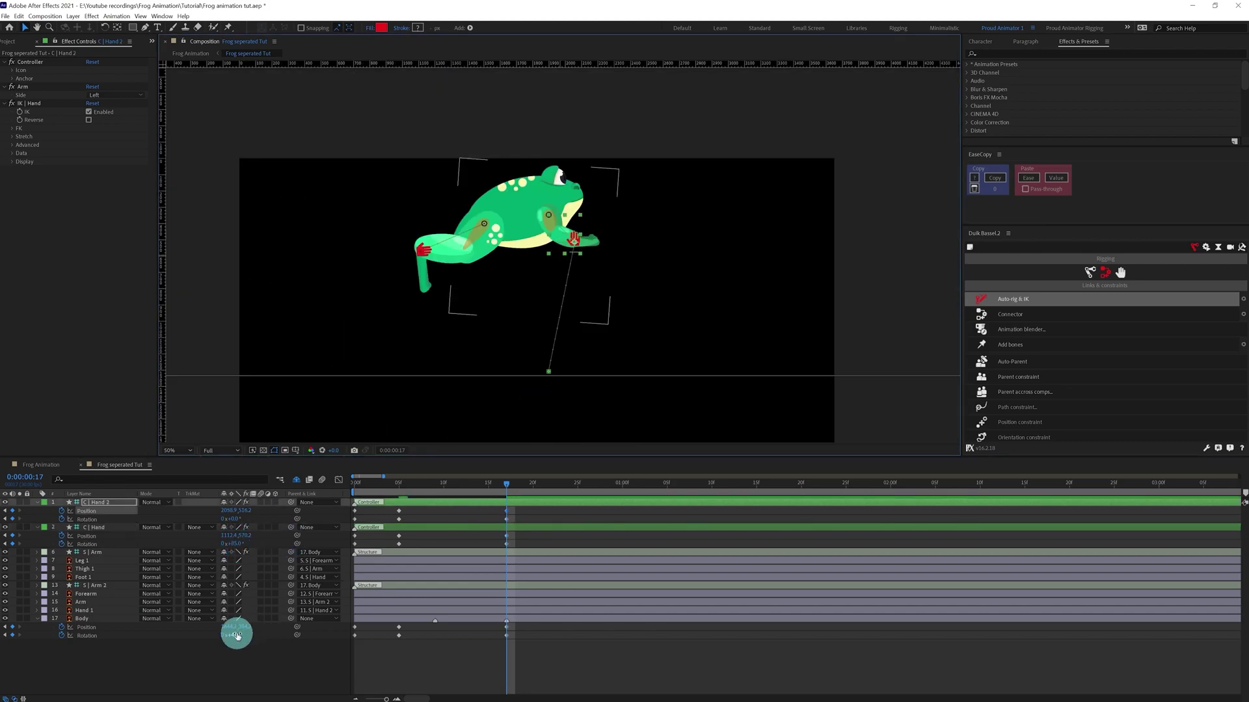
click(237, 636)
text(0)
key(Return)
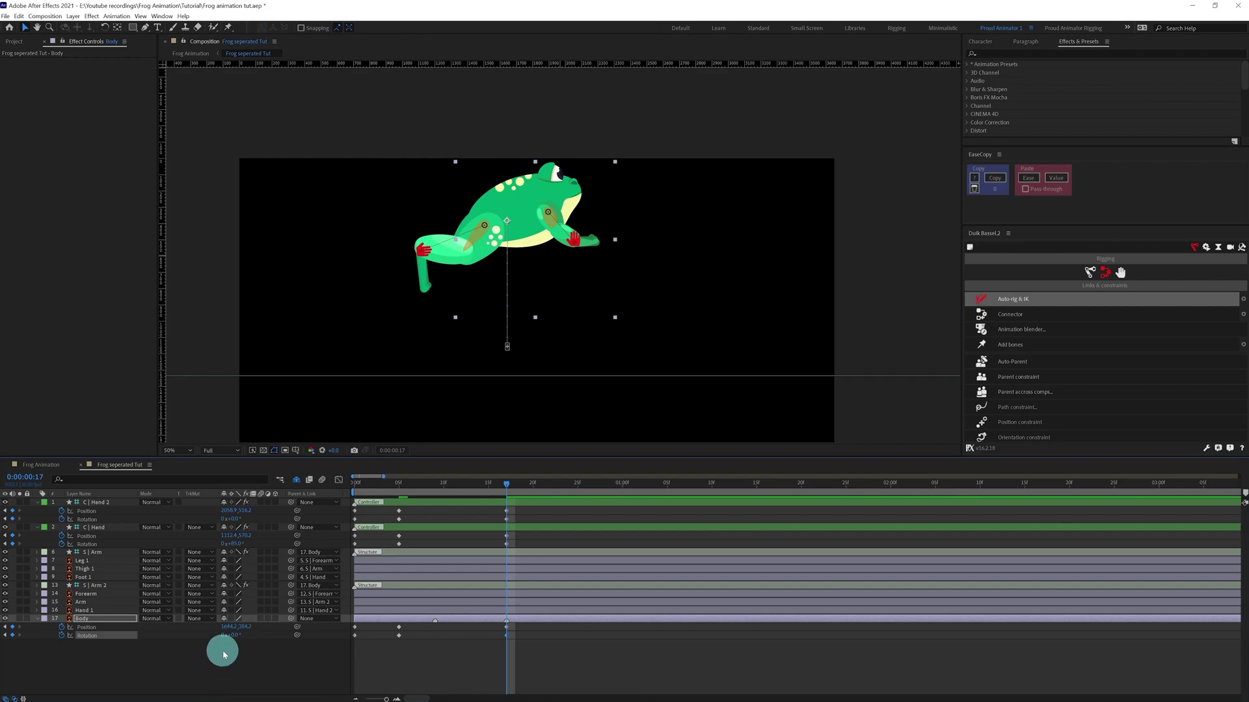
click(233, 636)
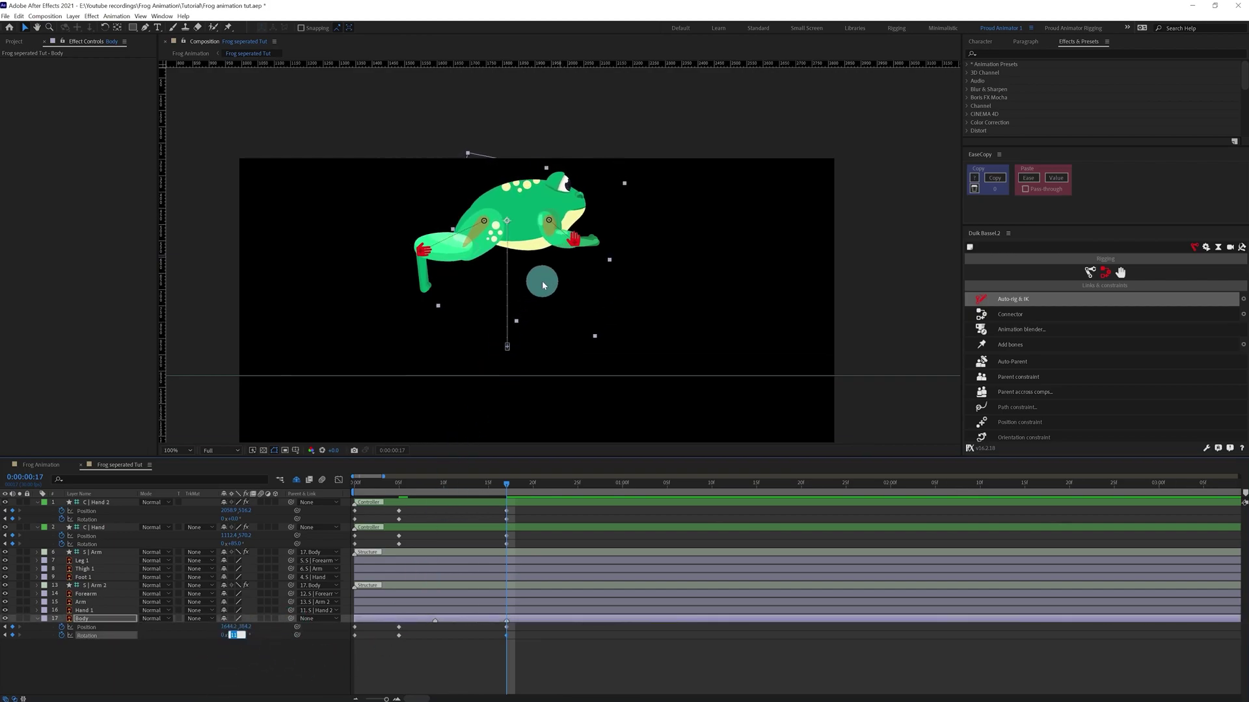
scroll(563, 254, up, 1)
Step: Nudge the Body, C | Hand and C | Hand 2 layers further up together at frame 17
click(481, 503)
ctrl+click(489, 527)
ctrl+click(520, 619)
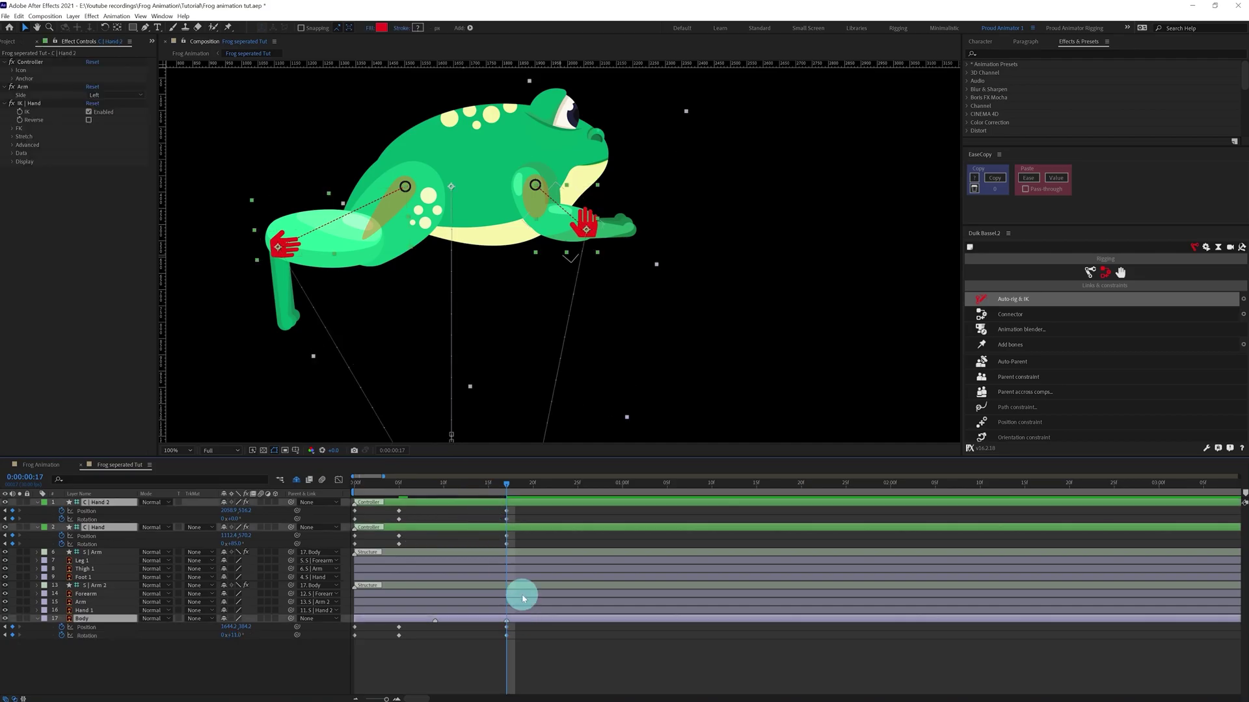
key(Up)
key(Up)
key(Up)
key(Up)
key(Up)
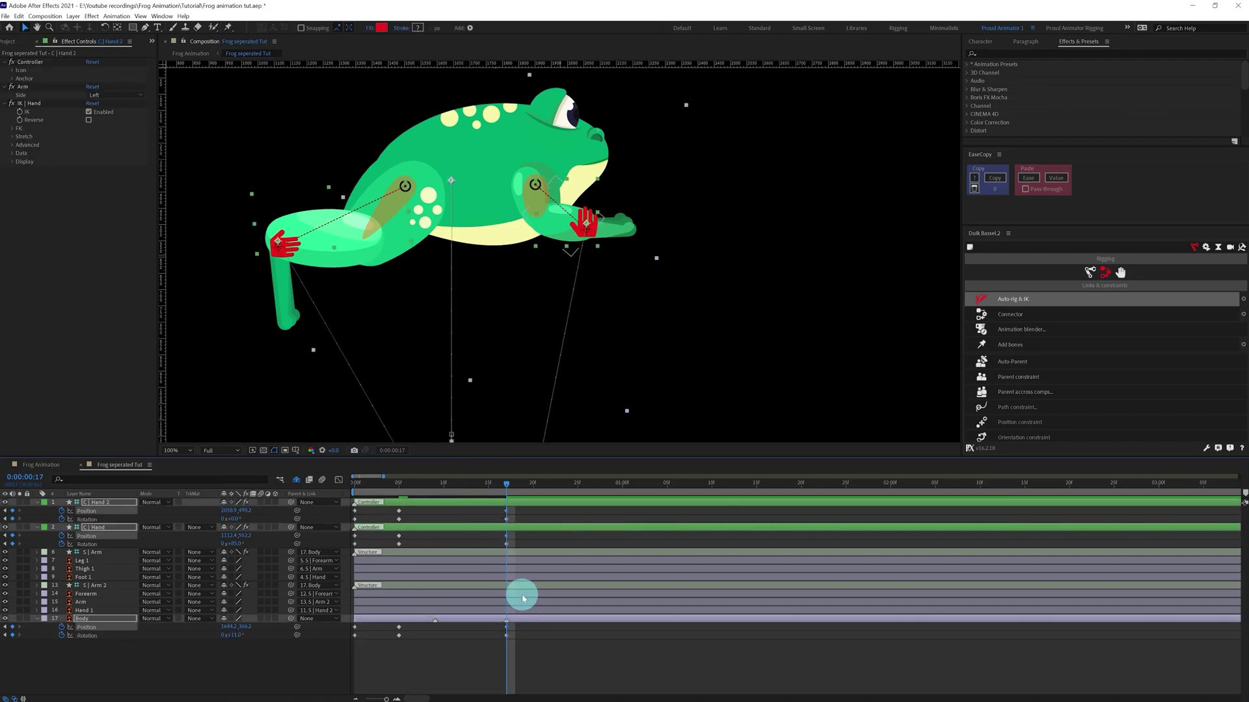
key(Up)
key(Up)
key(Up)
key(Up)
key(Up)
key(Up)
key(Up)
key(Up)
key(Up)
key(Up)
key(Up)
key(Up)
key(Up)
key(Up)
key(Up)
key(Up)
key(Up)
key(Up)
key(Up)
key(Up)
scroll(587, 288, down, 1)
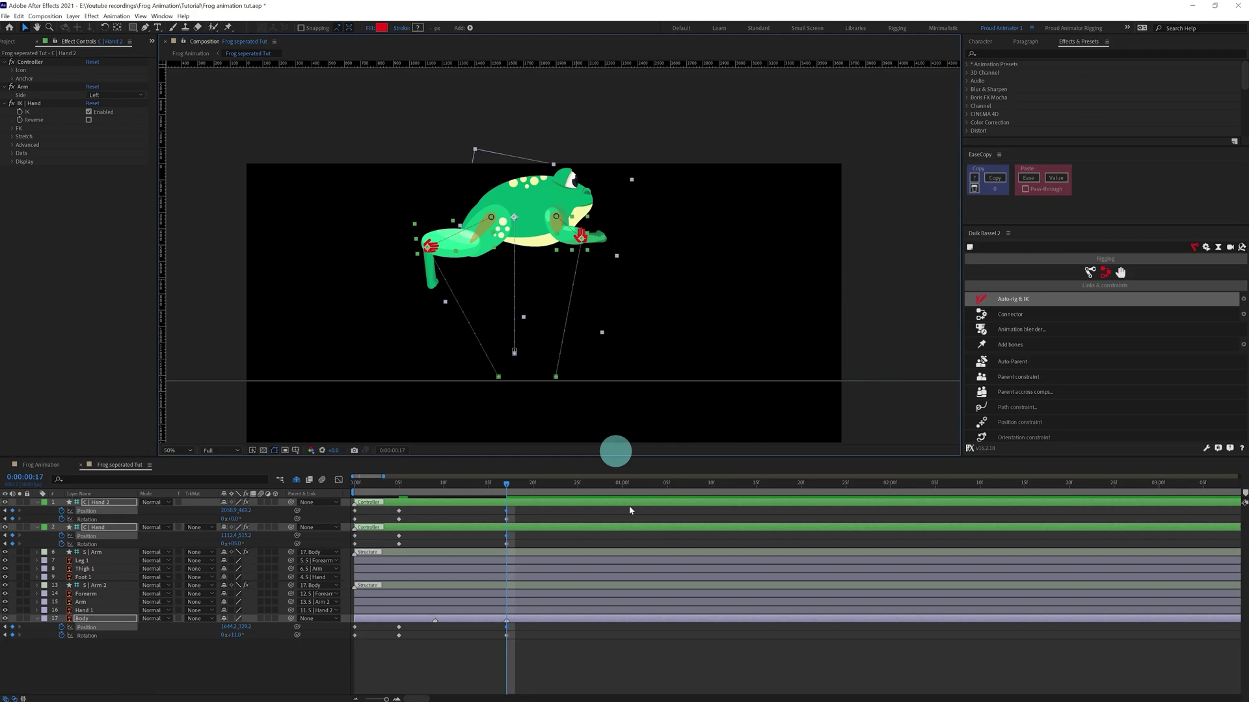
Step: Lower the C | Hand 2 controller slightly at frame 17 so the front leg hangs a little below its previous pose
click(560, 545)
scroll(561, 211, up, 1)
drag(599, 208, 594, 229)
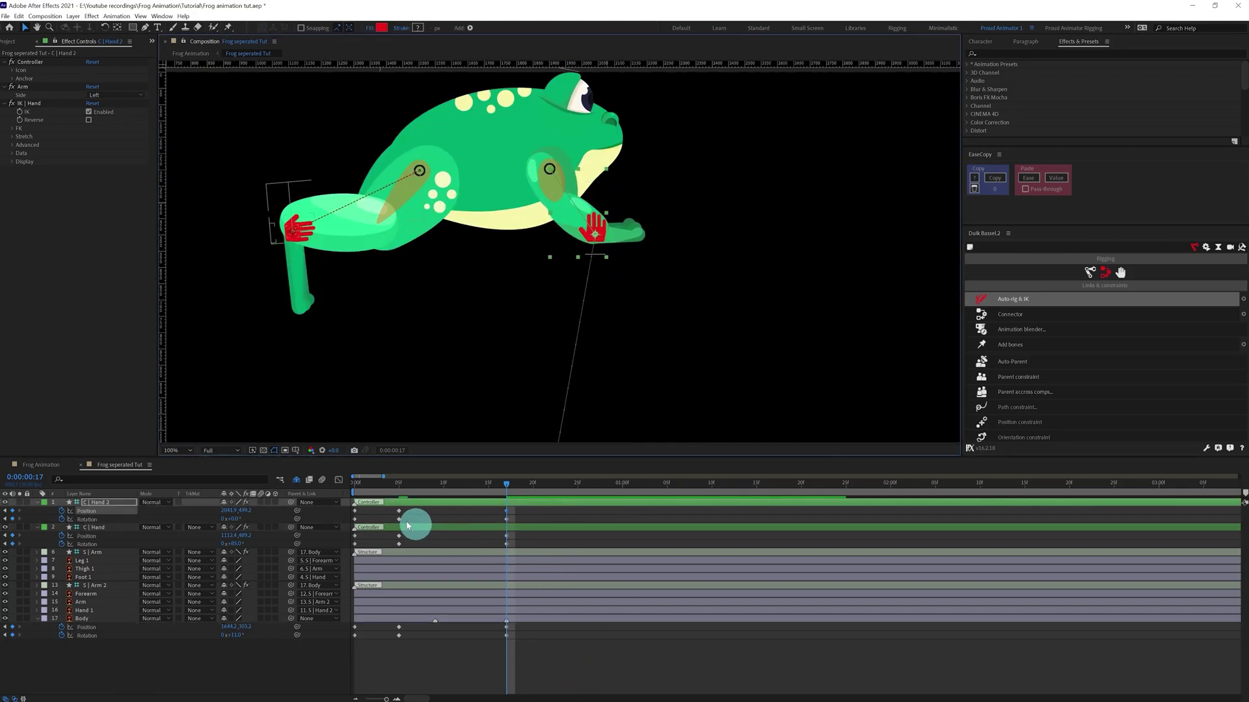
Step: At frame 9, move the C | Hand controller down until the hind foot's toes touch the ground guide
drag(429, 490, 435, 489)
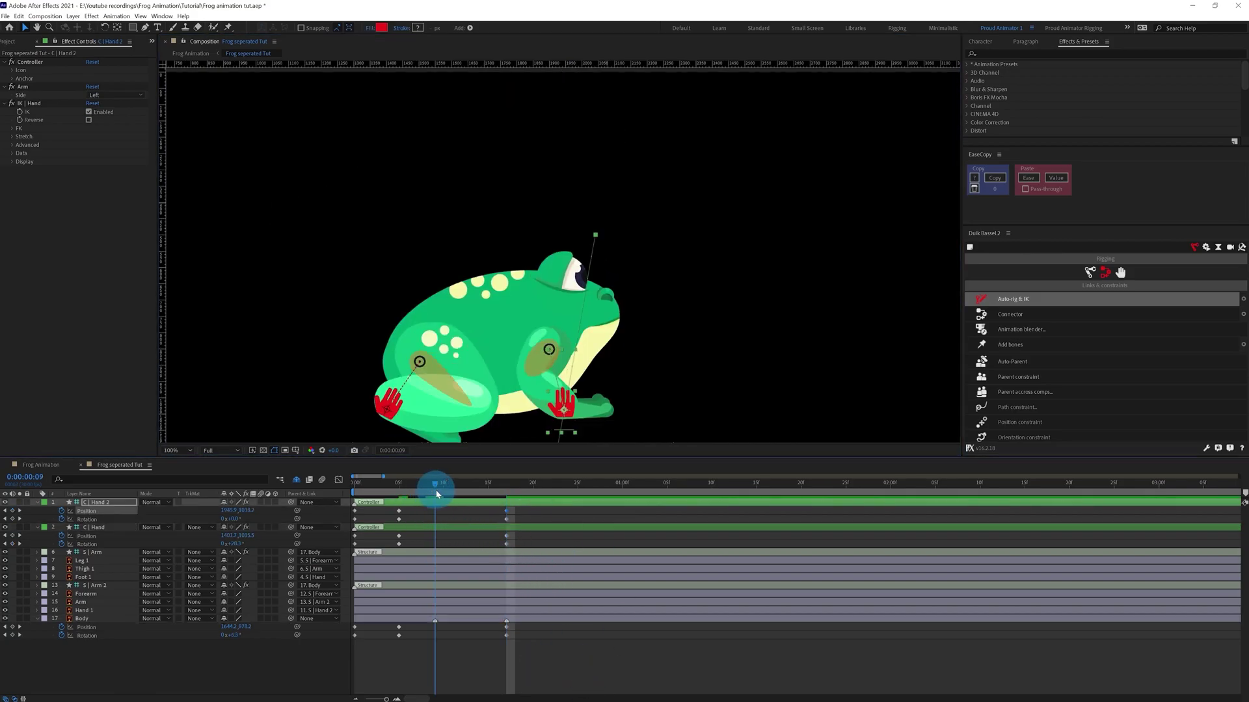
drag(474, 371, 520, 200)
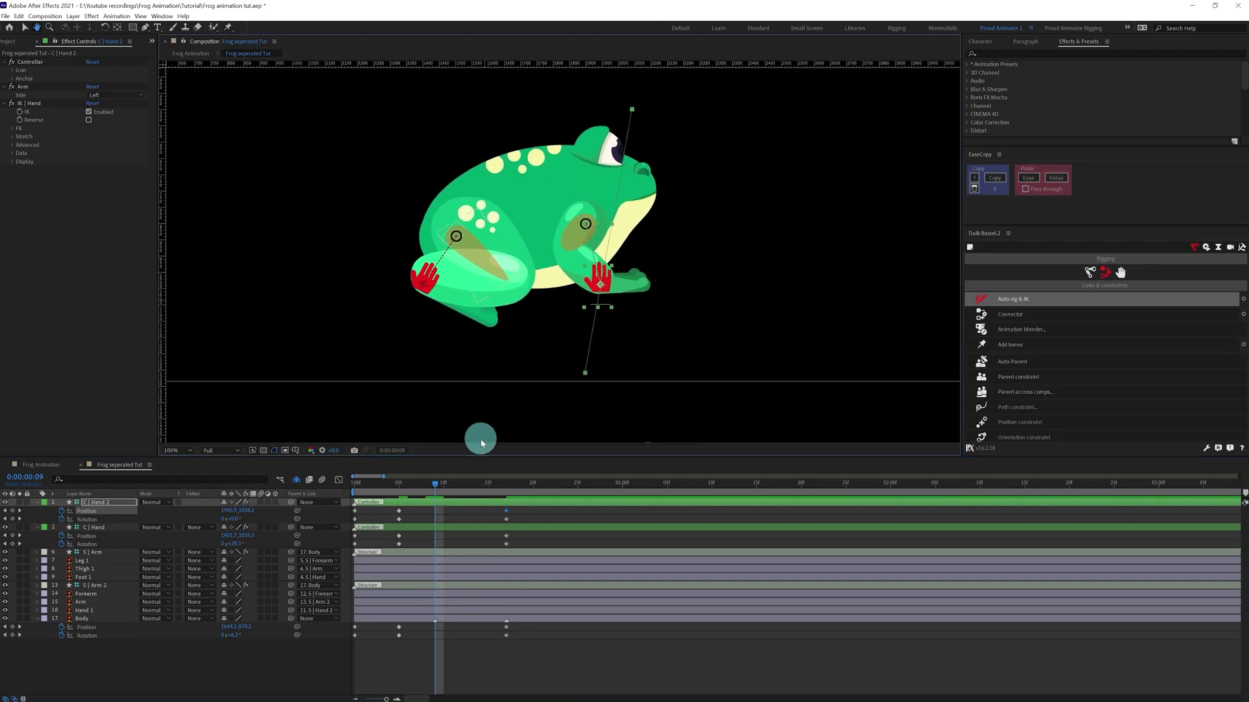
click(424, 274)
drag(437, 274, 429, 329)
Step: Raise the Body at frame 9 to straighten the legs, and tilt its rotation to -6.7°
click(461, 620)
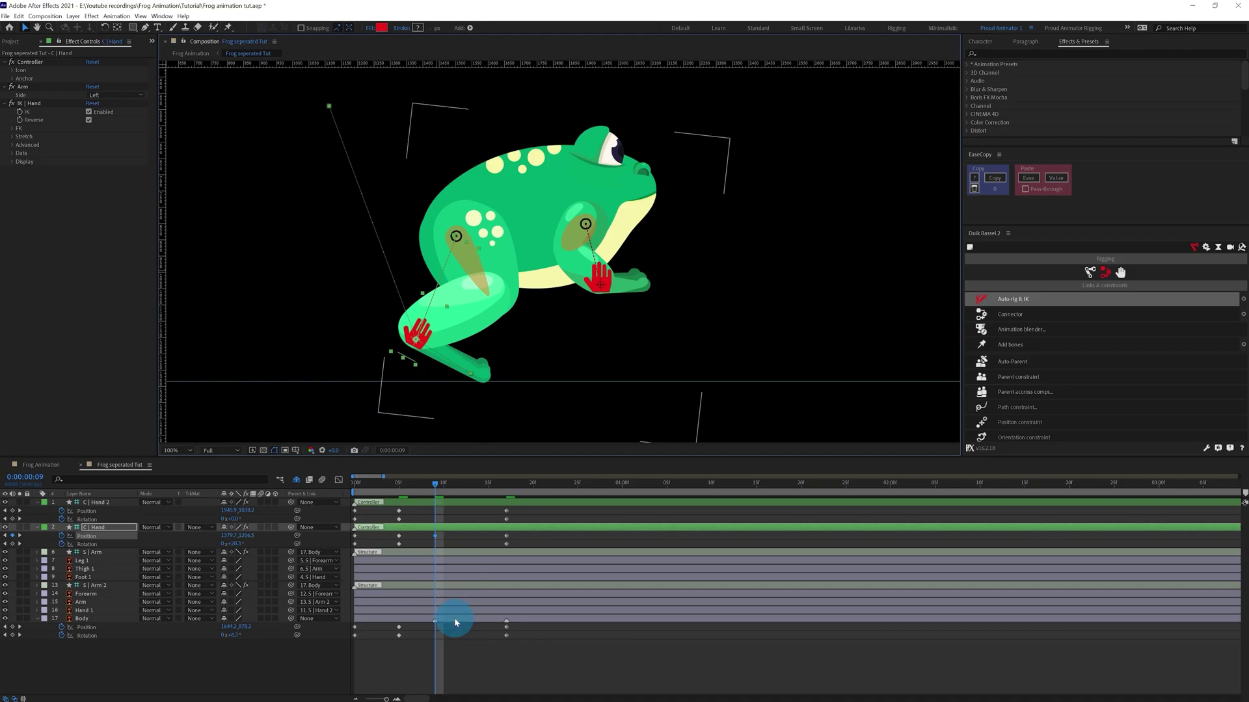
drag(527, 217, 525, 181)
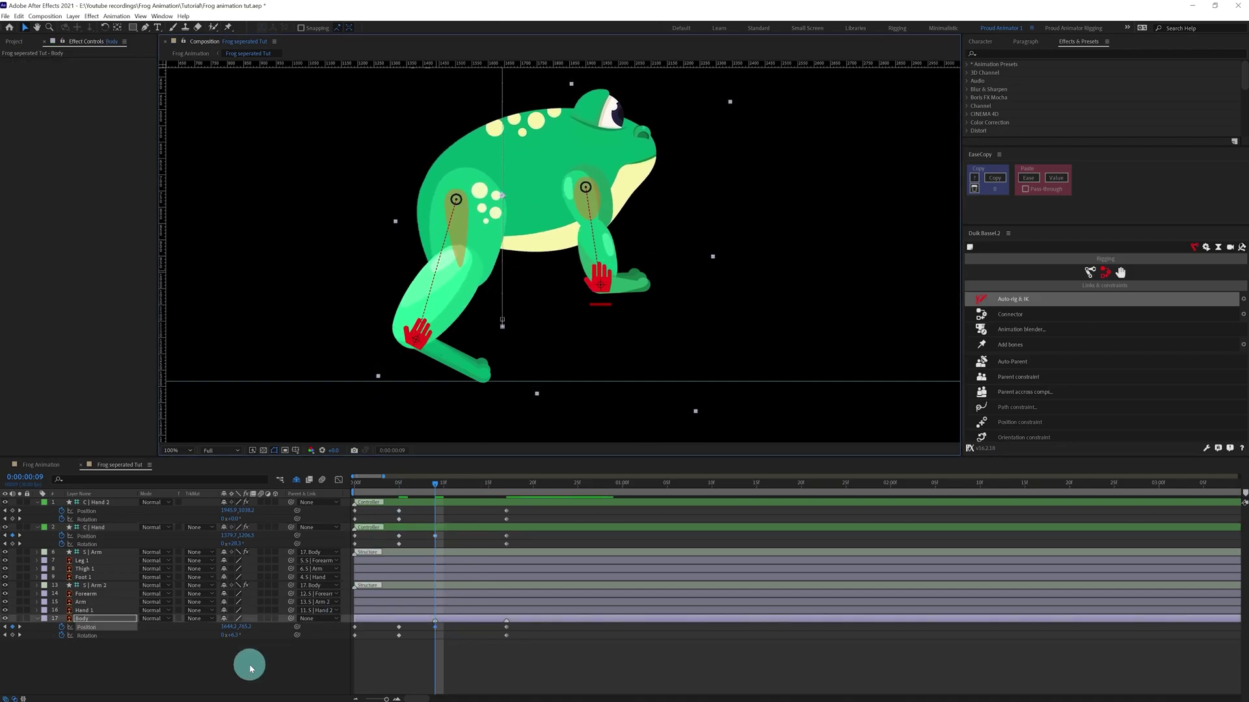
drag(238, 635, 232, 634)
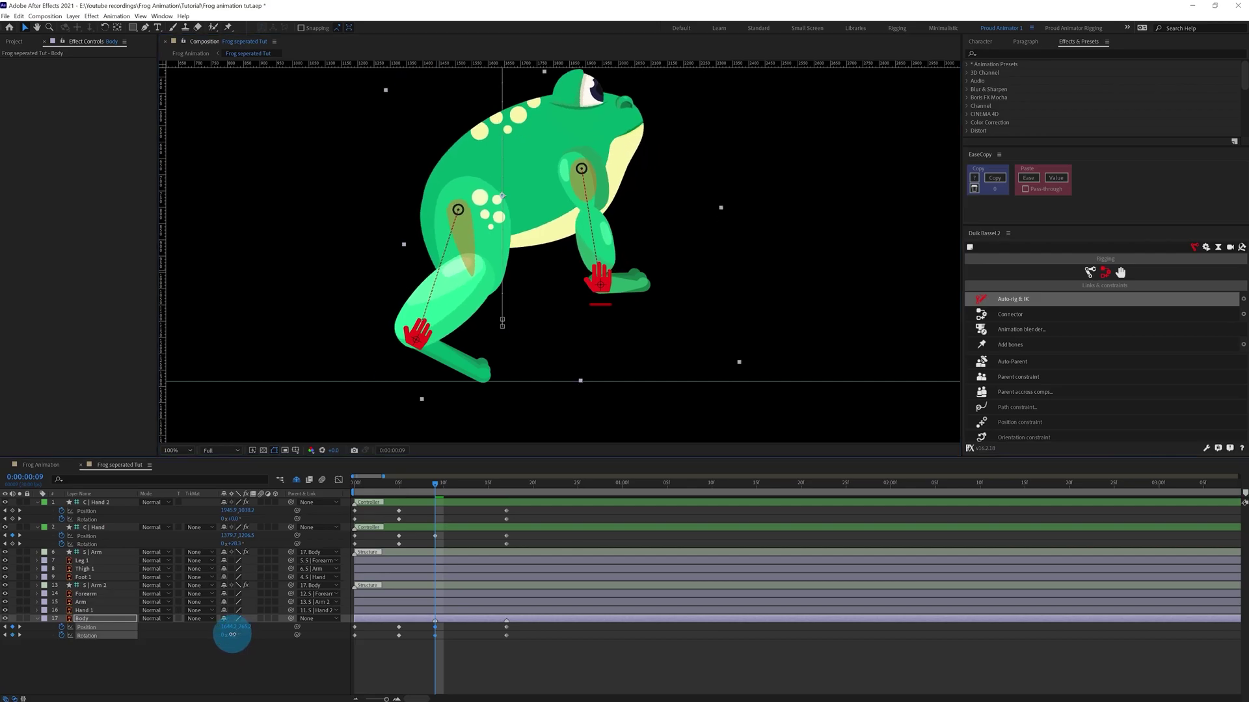
Step: At frame 9, lift the C | Hand 2 controller up and slightly forward, and rotate it to about -7°
drag(596, 294, 610, 264)
click(445, 504)
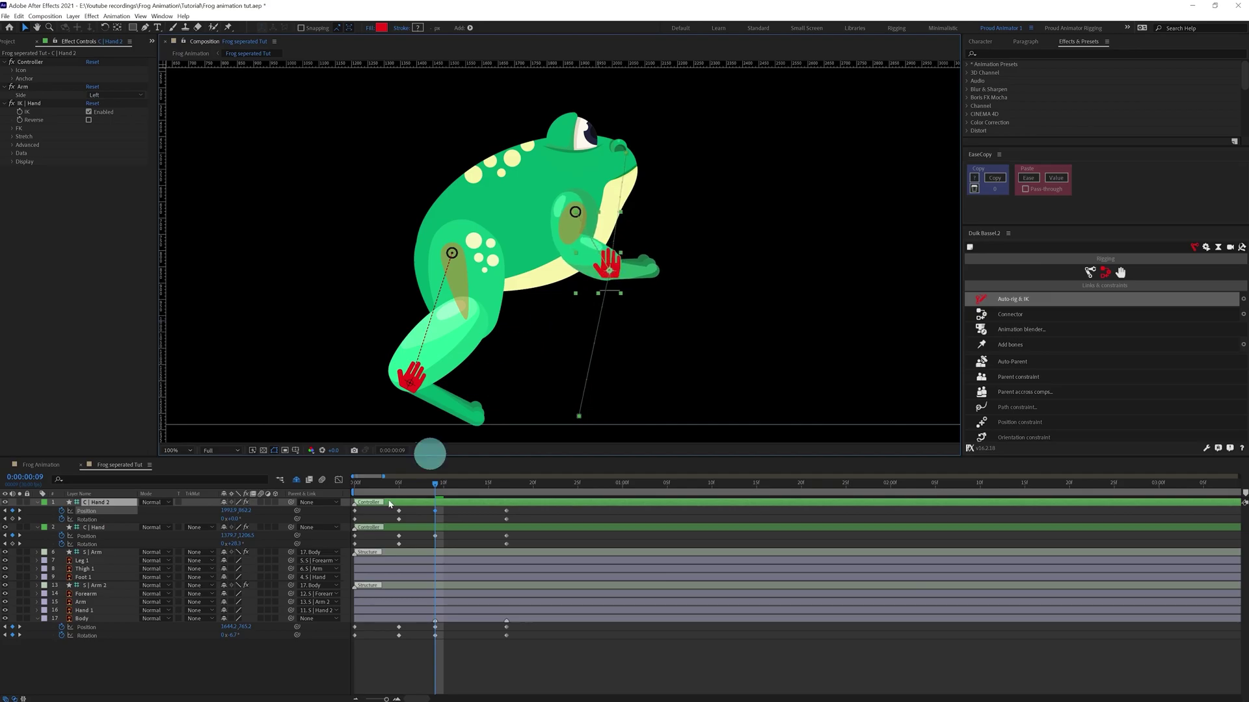
drag(234, 520, 230, 521)
Step: Fine-tune the Body's vertical position at frame 9, shift the C | Hand 2 controller slightly forward and up, and scrub through the motion
click(426, 618)
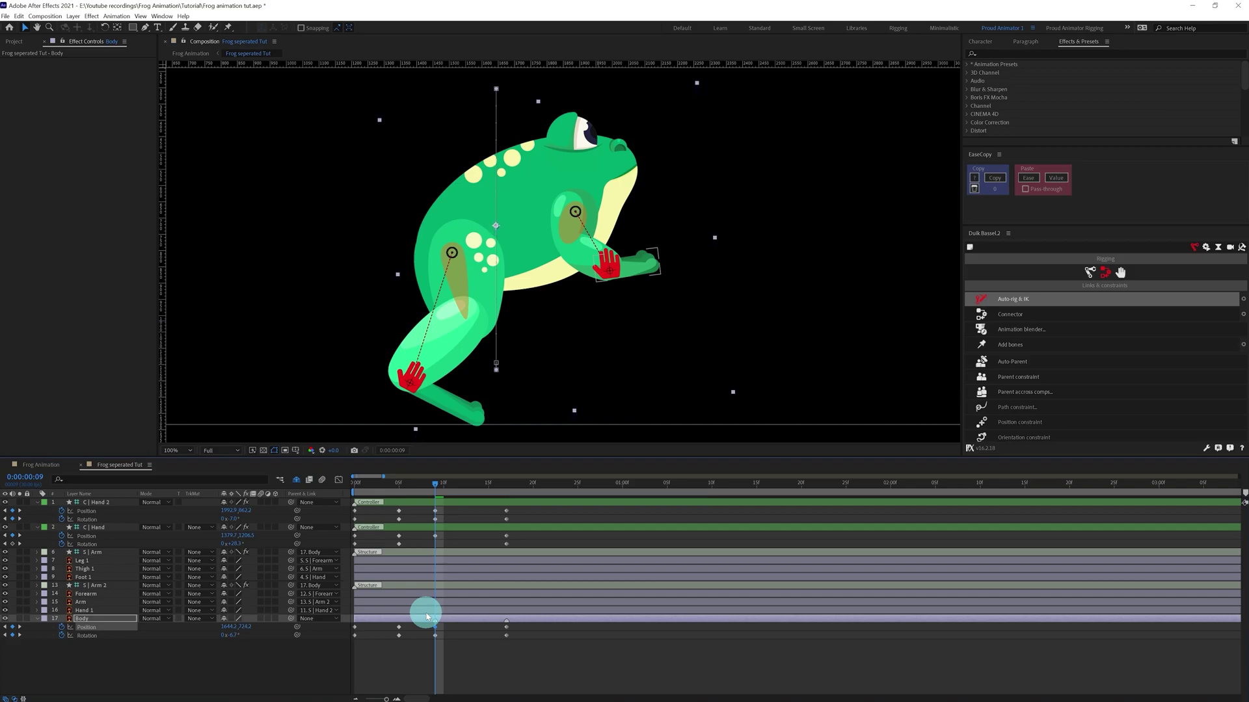
key(Down)
key(Down)
key(Down)
key(Down)
key(Down)
key(Down)
key(Down)
key(Down)
key(Down)
key(Down)
key(Down)
key(Down)
key(Down)
key(Down)
key(Down)
key(Down)
key(Down)
key(Down)
key(Down)
key(Down)
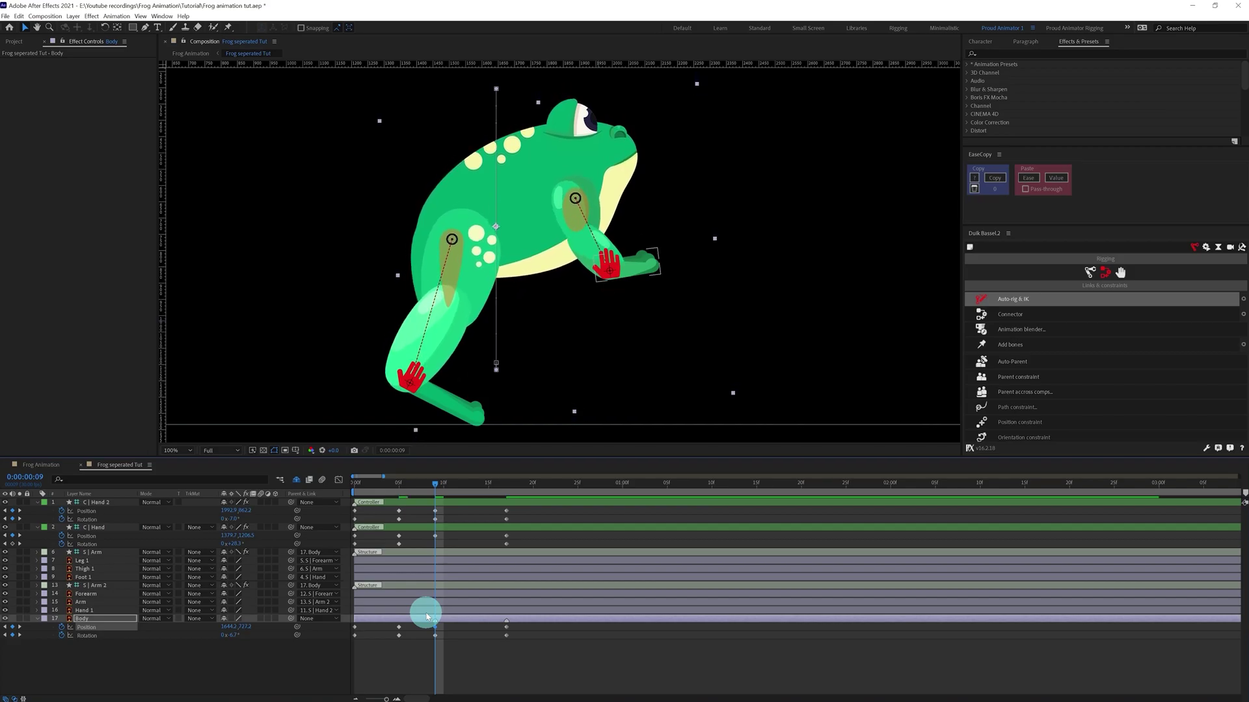
drag(602, 270, 613, 262)
drag(505, 484, 473, 518)
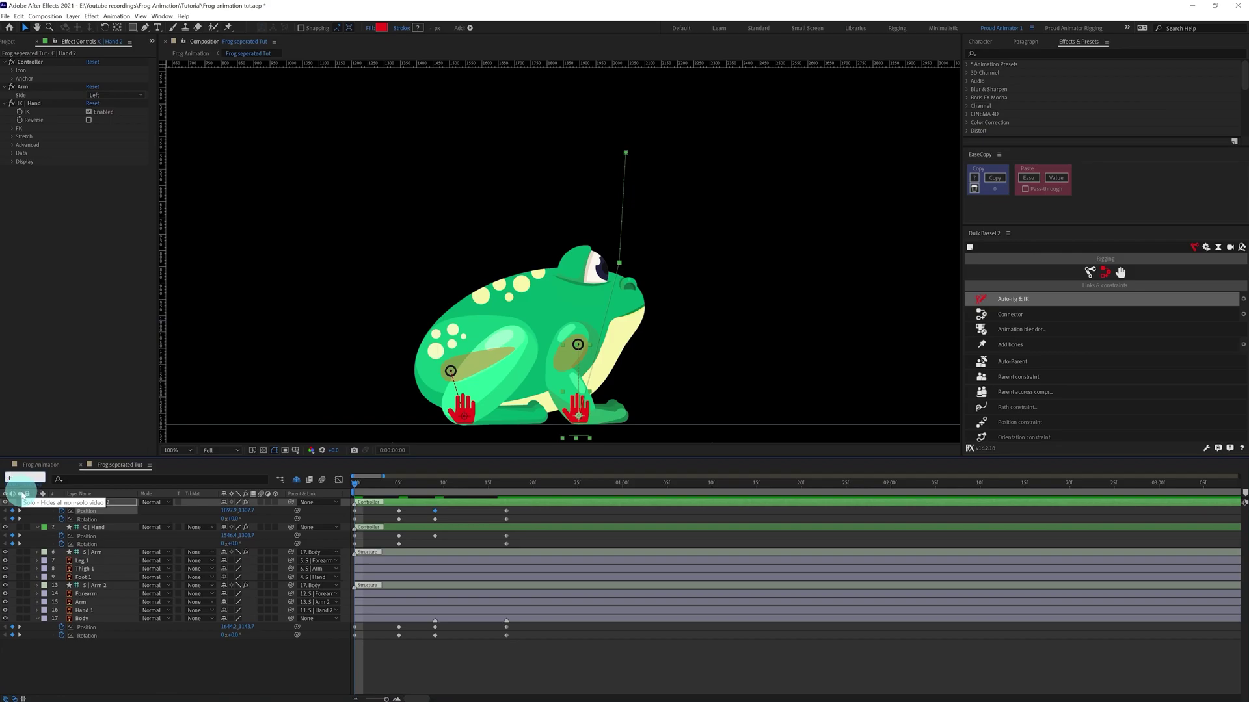
Step: At frame 24, lower the Body and both hand controllers together until the hind foot reaches the guide, and rotate the Body to 58°
key(Return)
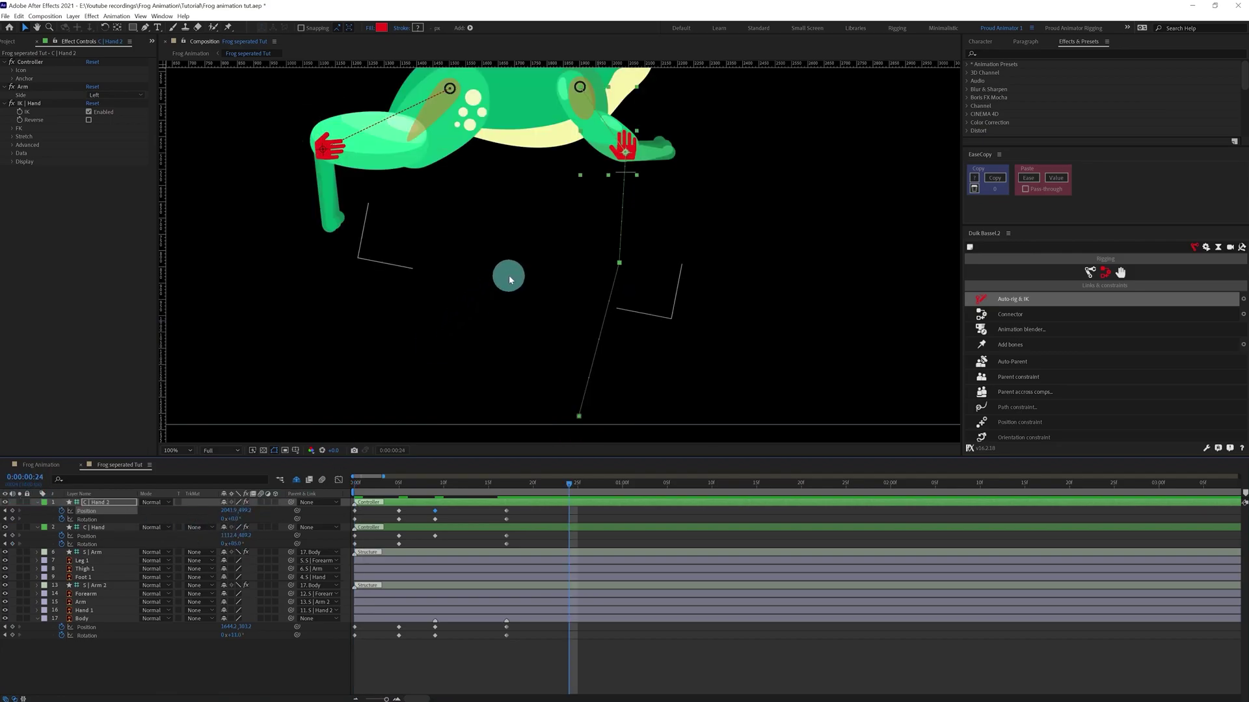
scroll(509, 275, down, 2)
scroll(510, 271, up, 2)
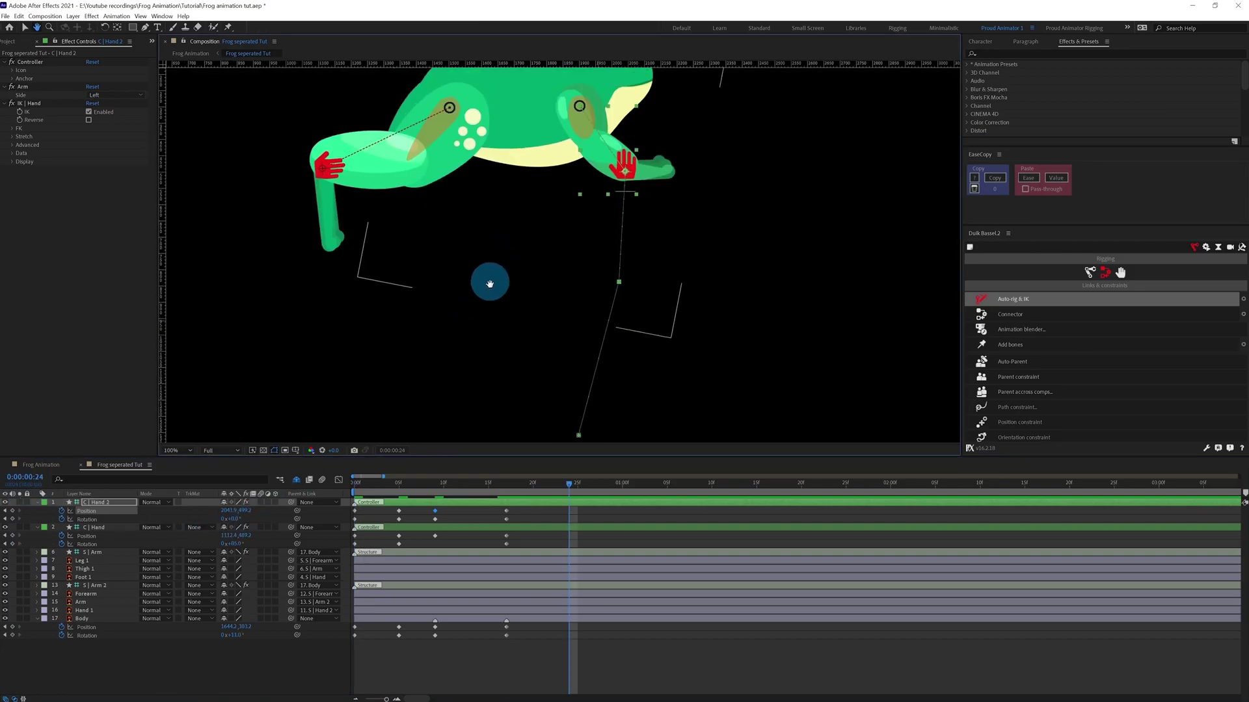
click(556, 621)
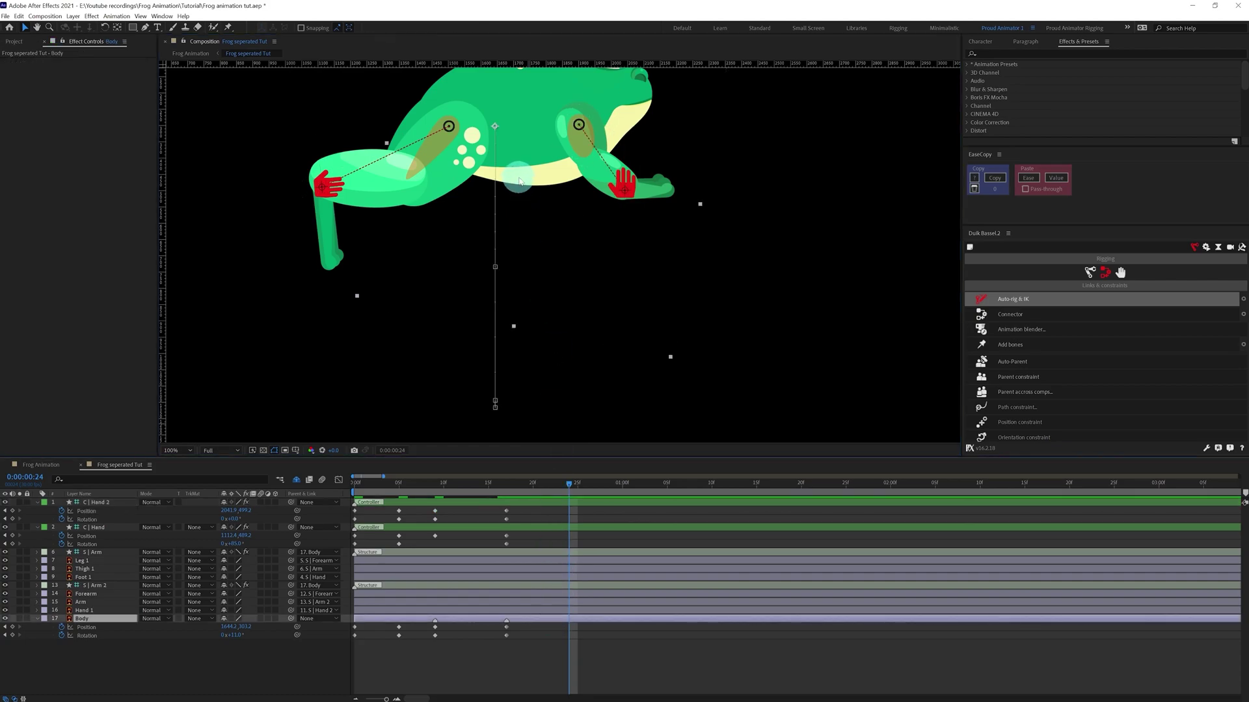
ctrl+click(546, 532)
ctrl+click(549, 502)
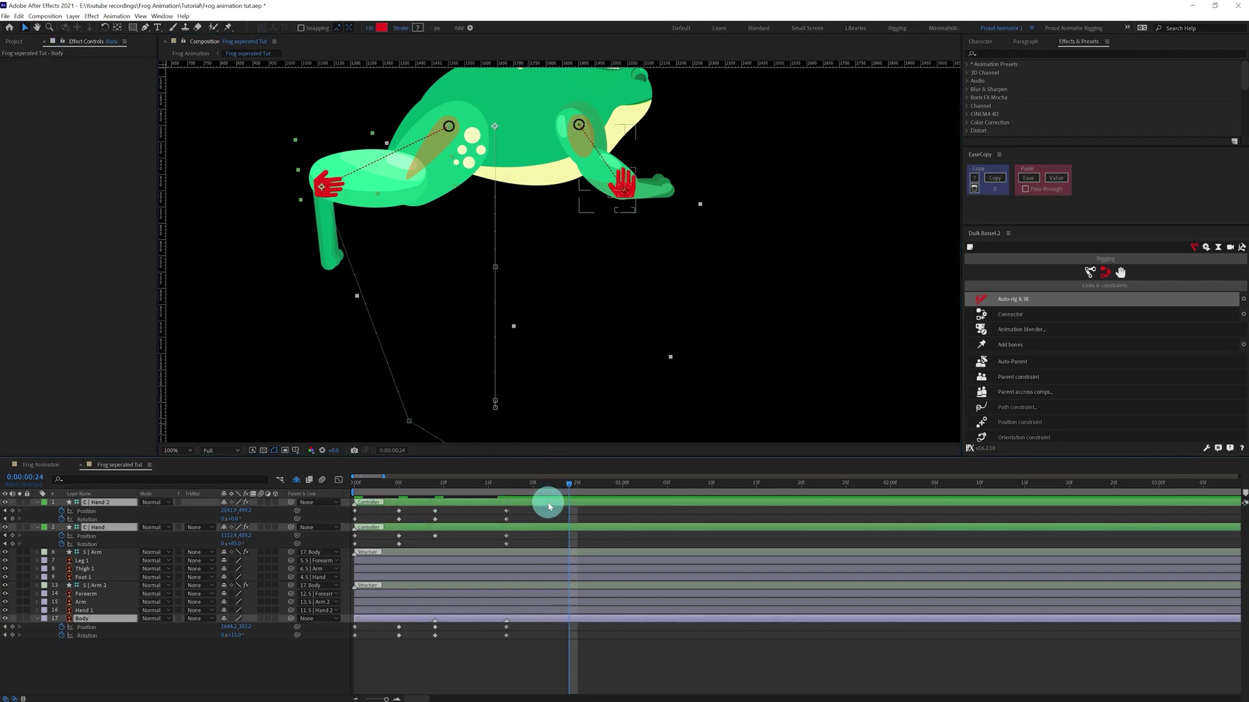
drag(540, 121, 561, 231)
scroll(561, 232, down, 1)
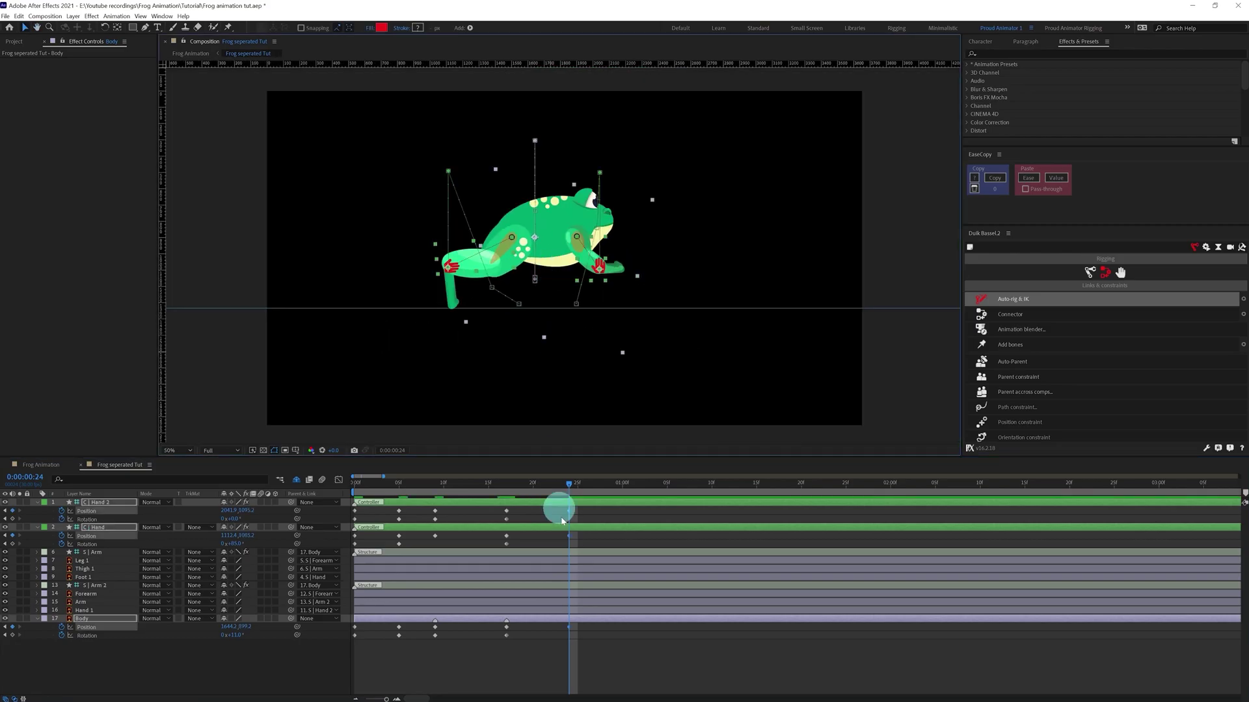
click(557, 512)
drag(235, 634, 254, 629)
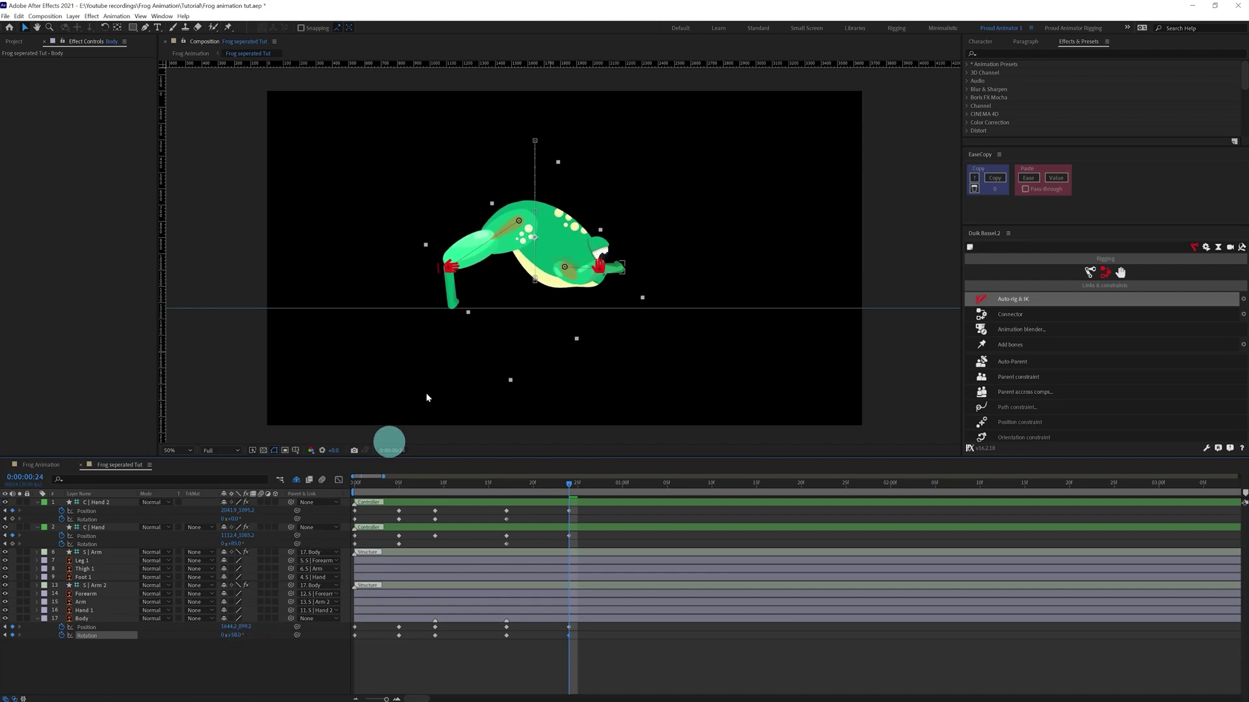
Step: Raise the C | Hand controller at frame 24 so the hind leg trails above the body, and rotate it to about 112°
click(457, 272)
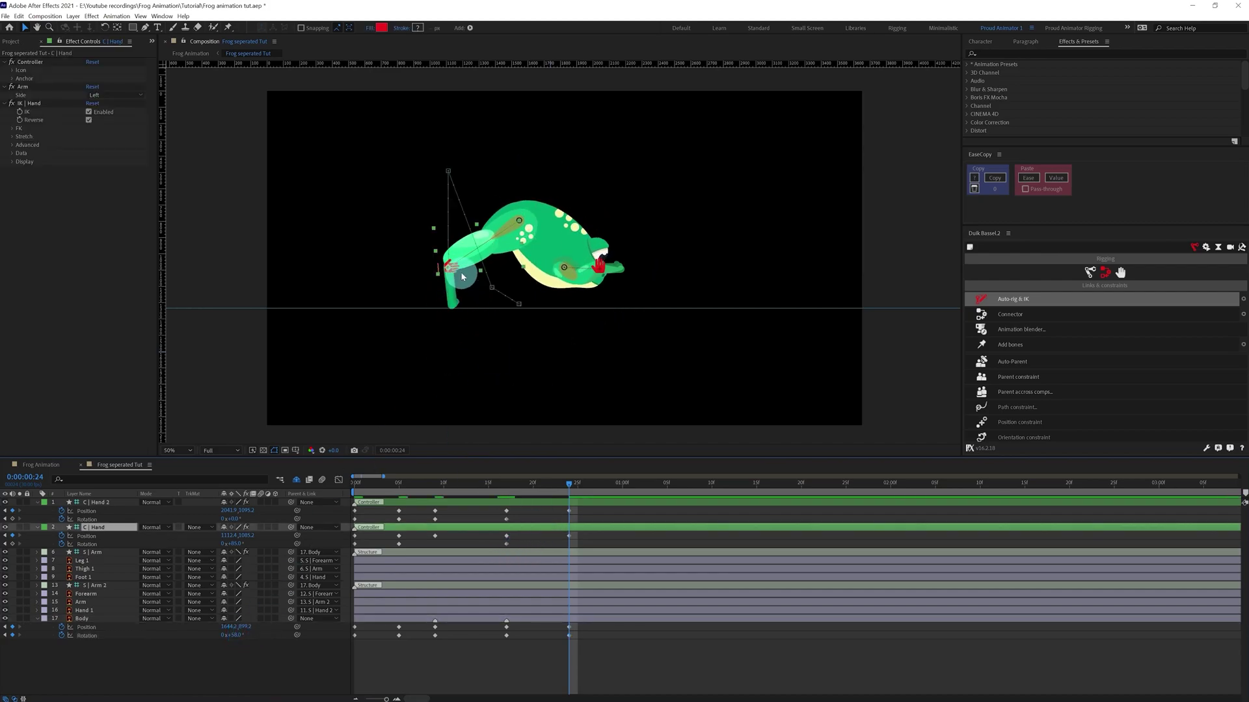
drag(450, 266, 457, 203)
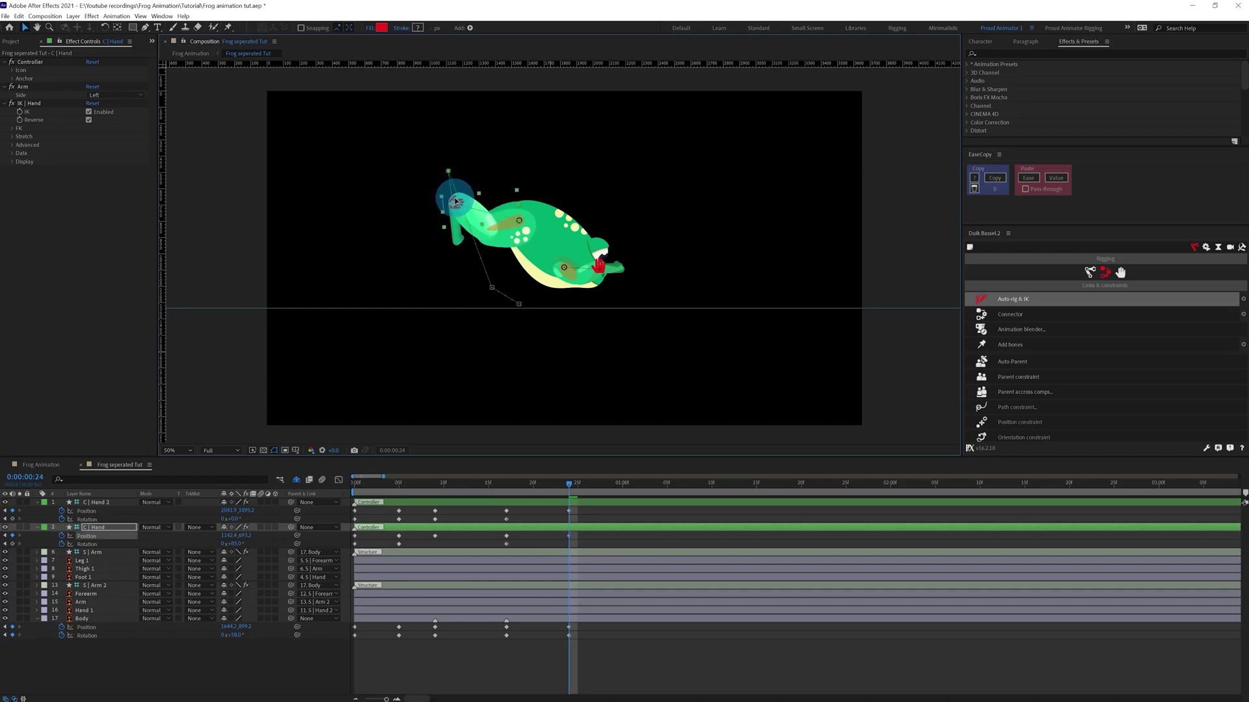
drag(243, 544, 256, 543)
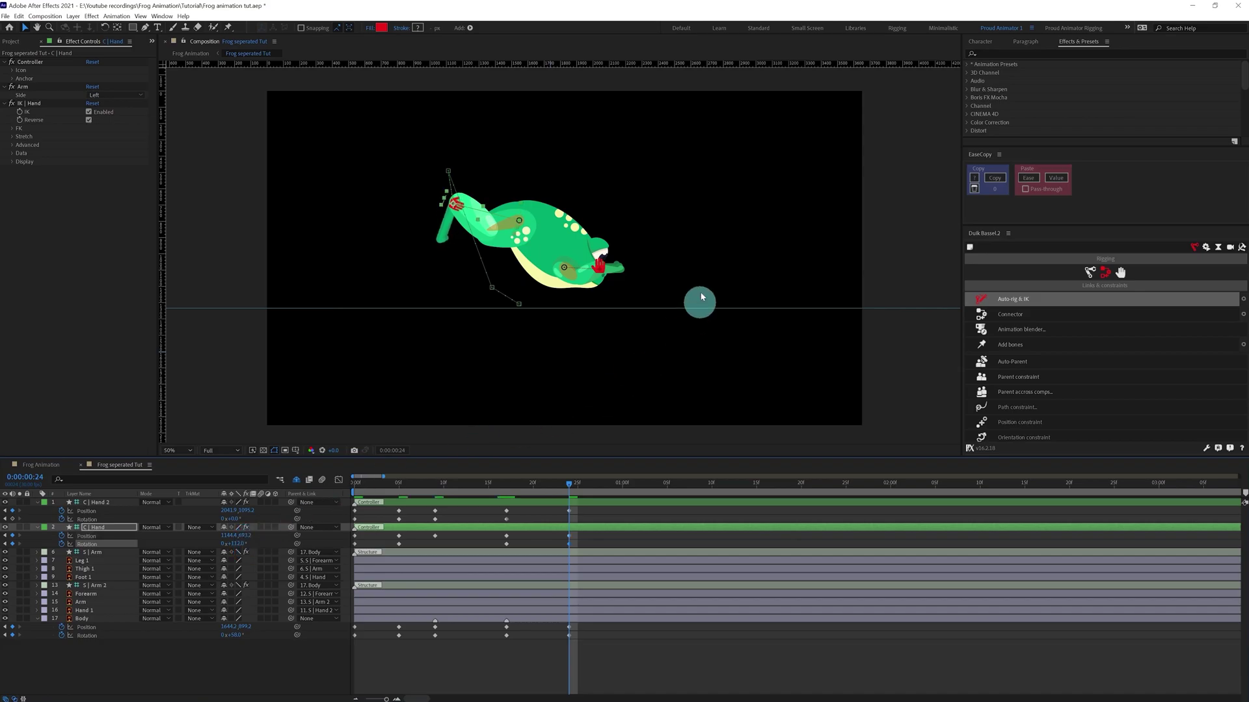
Step: At frame 24, raise the Body, then nudge the Body and the C | Hand controller upward together
click(537, 619)
drag(550, 268, 550, 230)
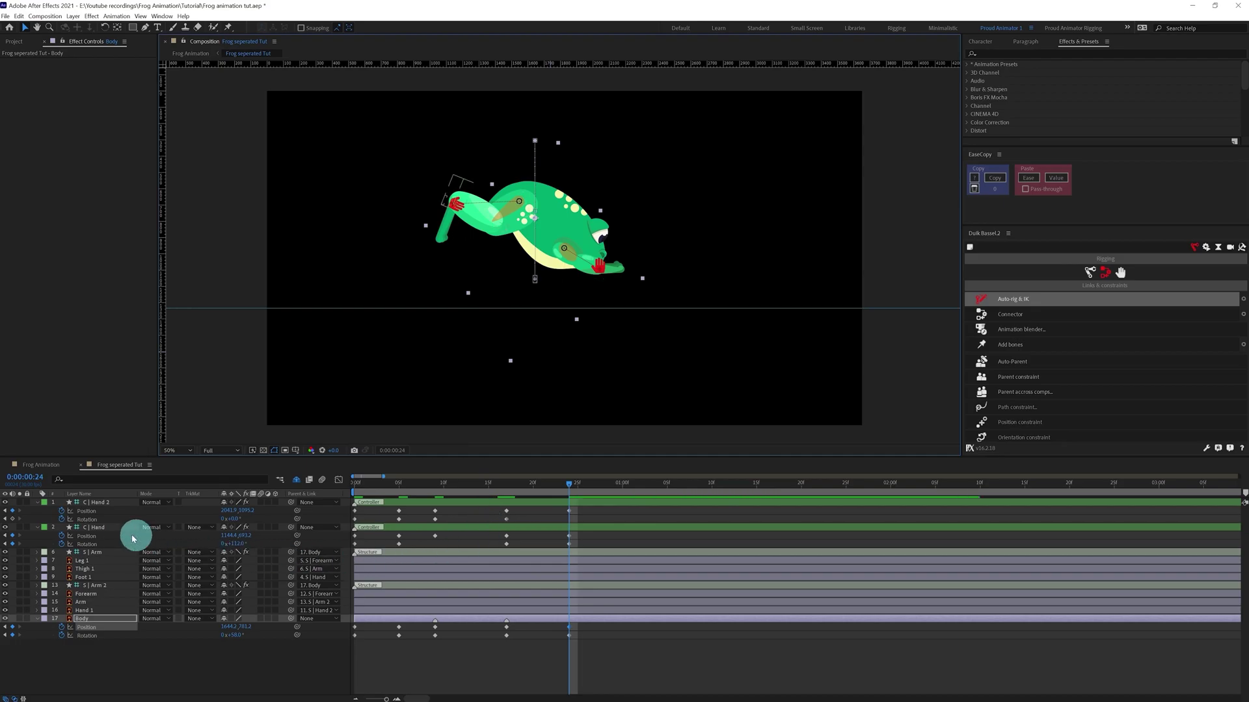
click(114, 529)
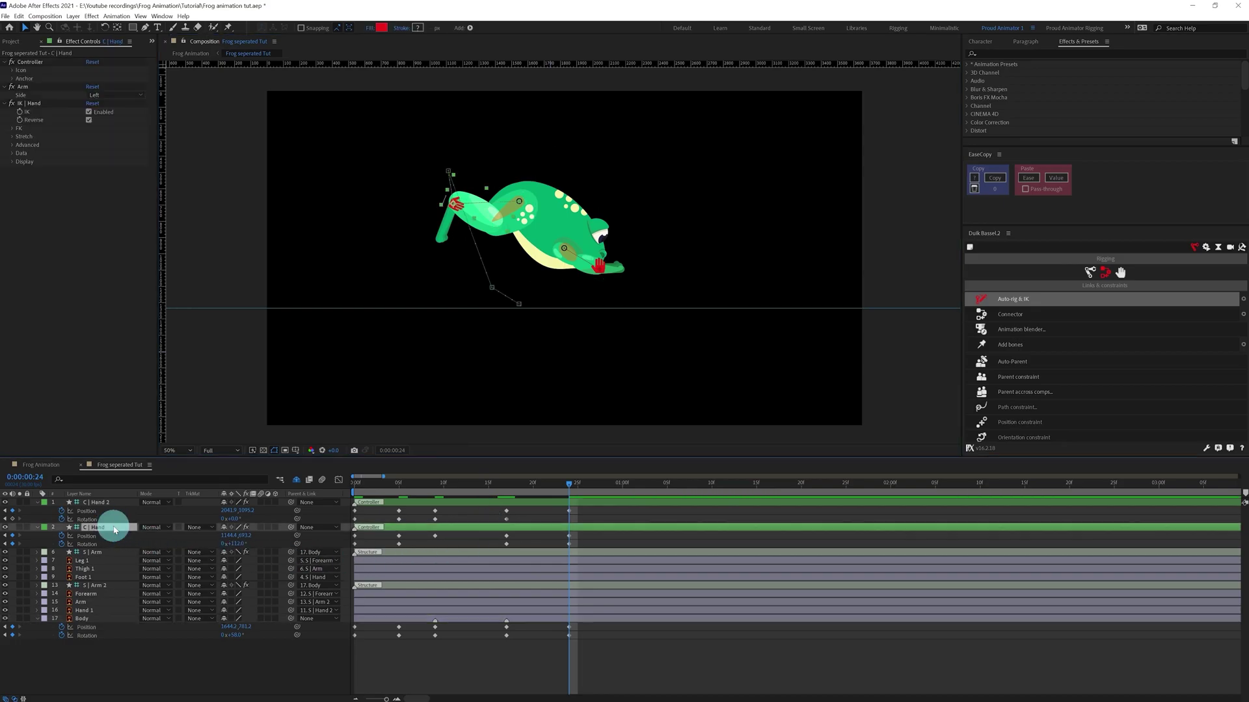
ctrl+click(98, 621)
key(Up)
key(Up)
key(Up)
key(Up)
key(Up)
key(Up)
key(Up)
key(Up)
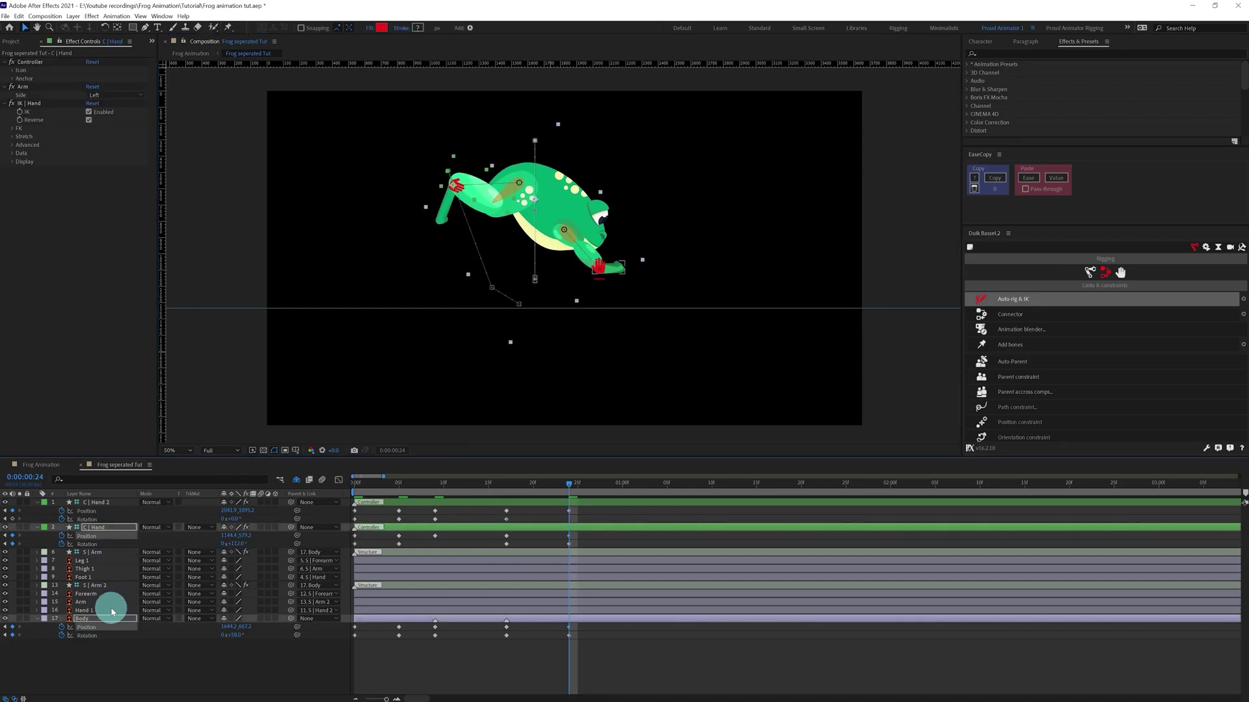
Step: Shift the C | Hand 2 controller back toward the body at frame 24 and rotate it to about 19°
scroll(615, 277, up, 1)
drag(638, 280, 589, 271)
click(242, 513)
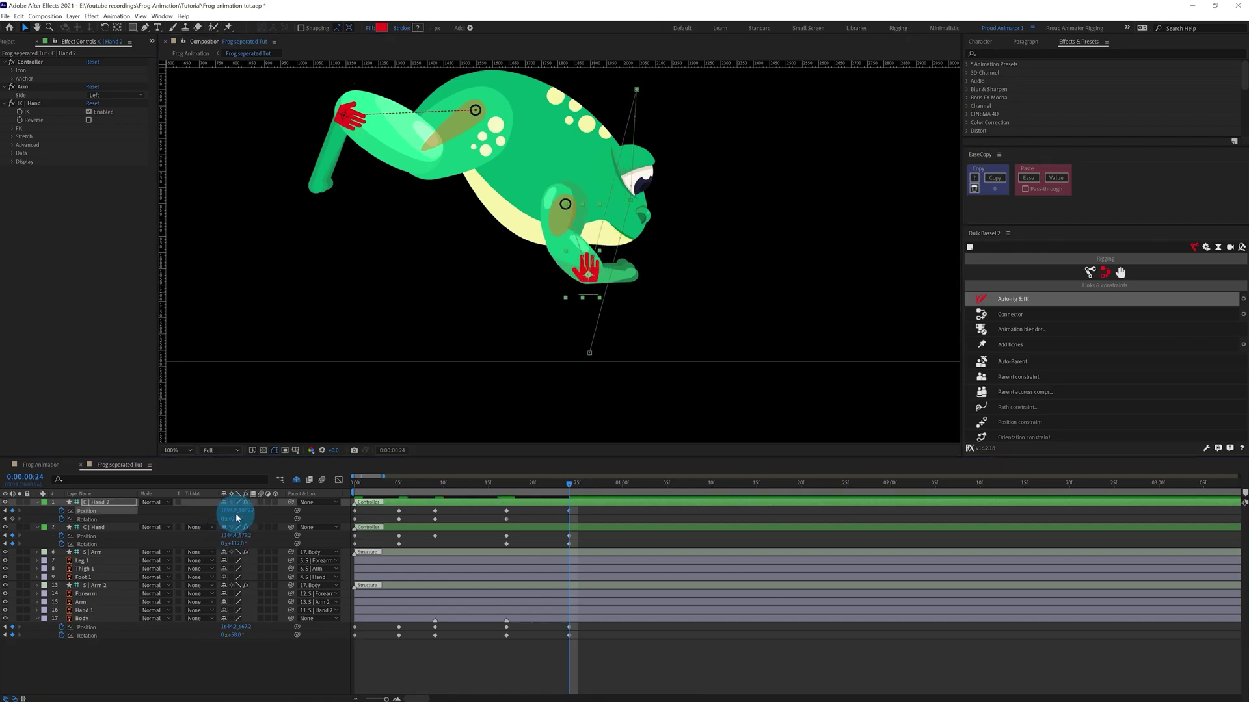
click(238, 519)
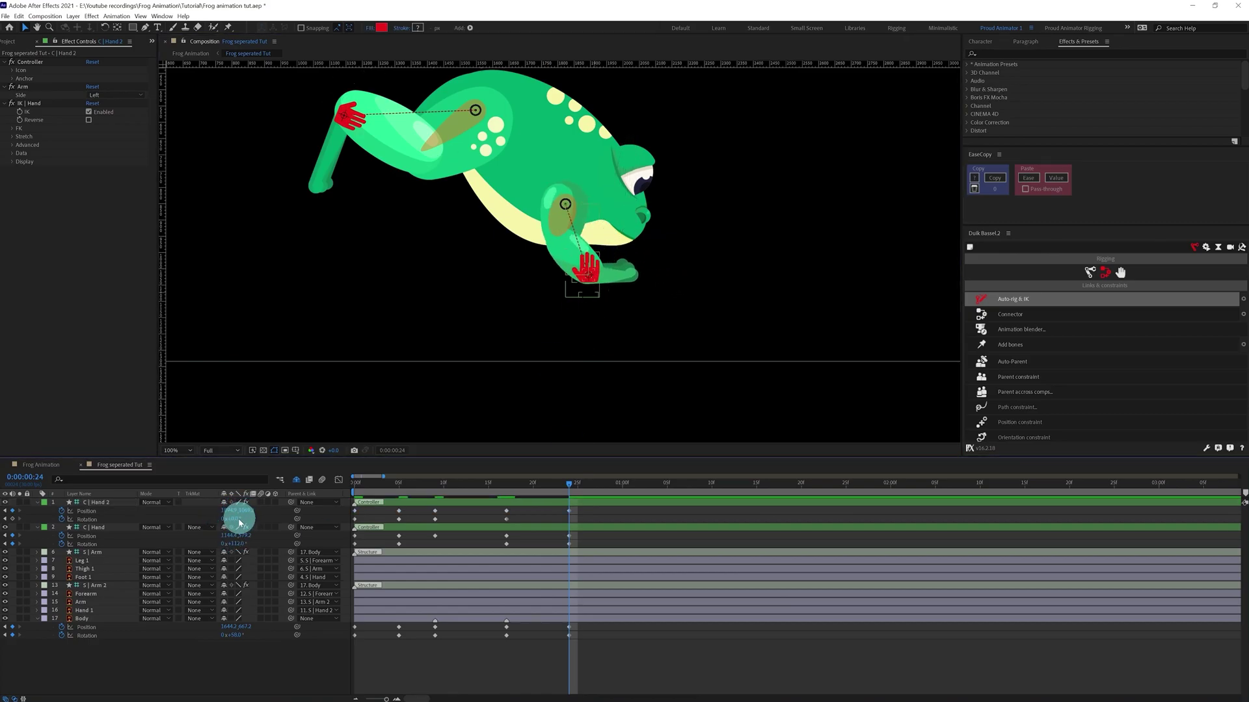
click(242, 519)
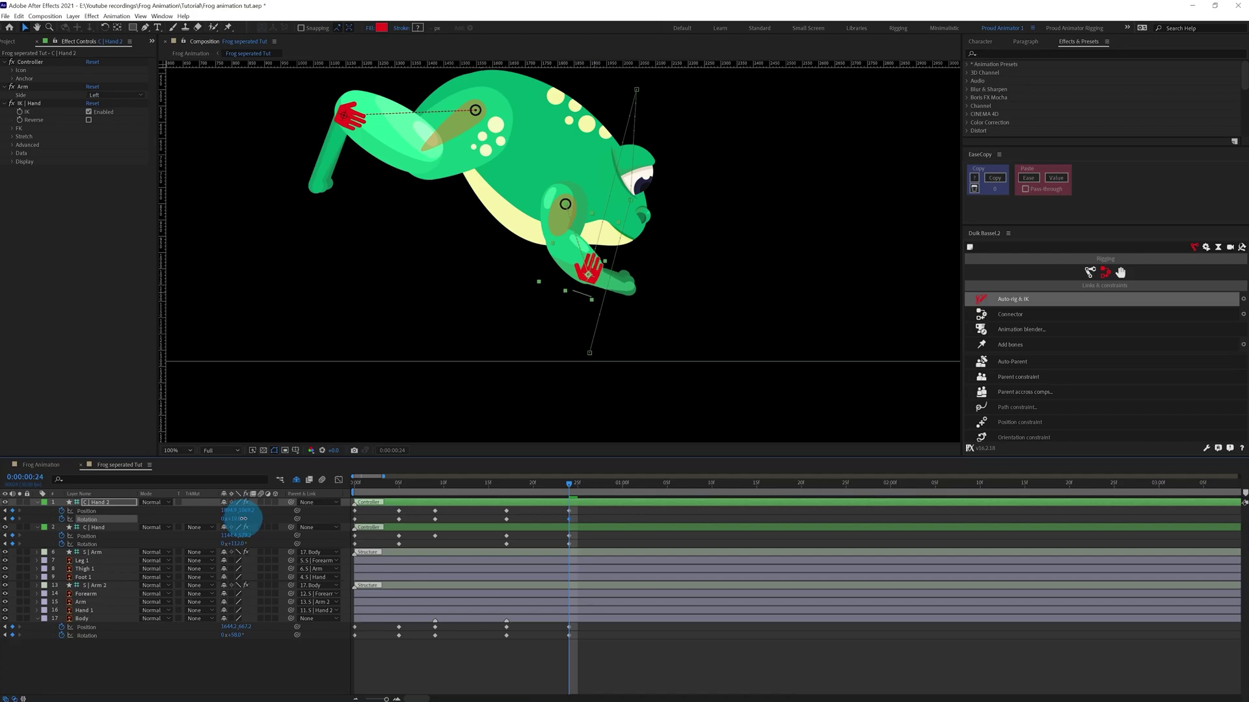
click(240, 553)
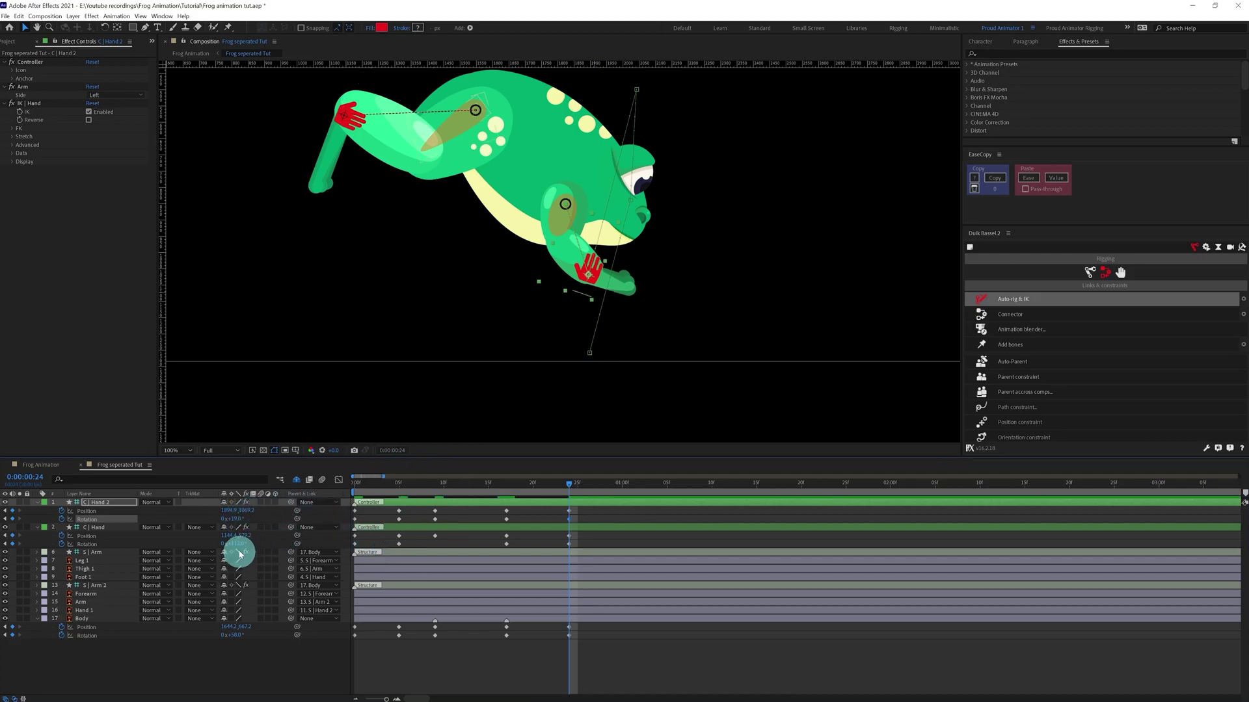
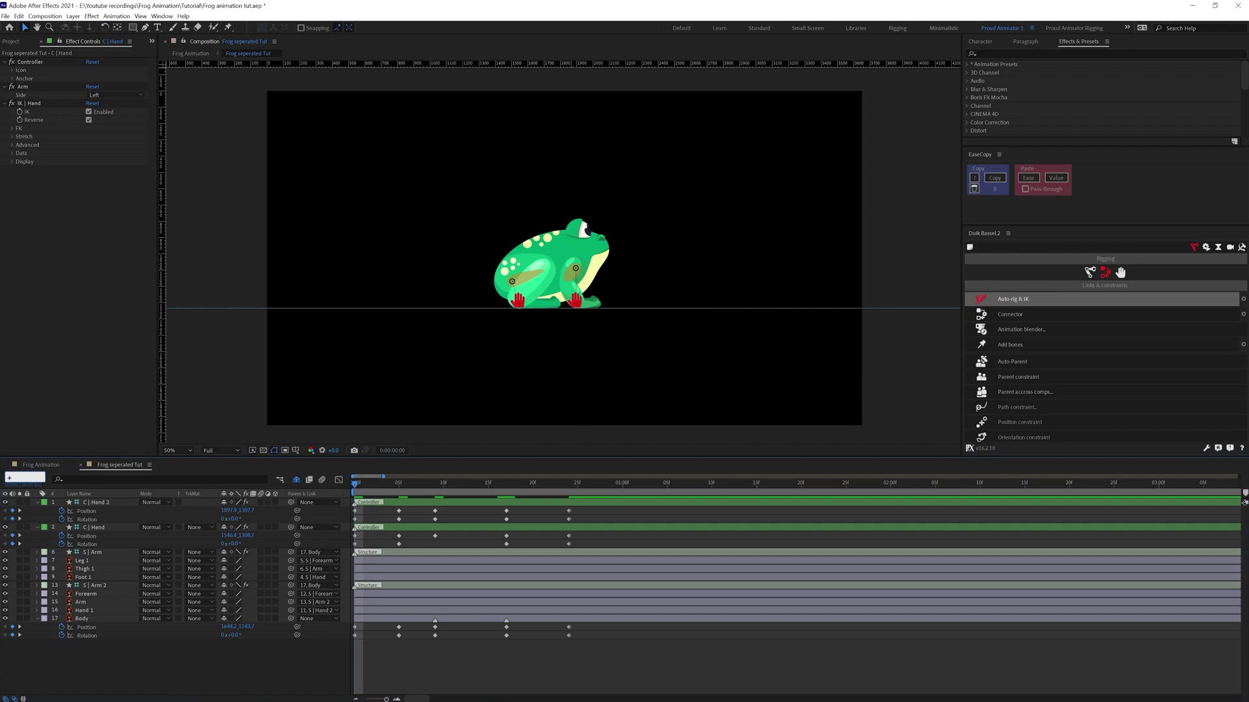
Step: Copy the frame 0 position and rotation keyframes of both hand controllers and the Body to frame 29
key(Return)
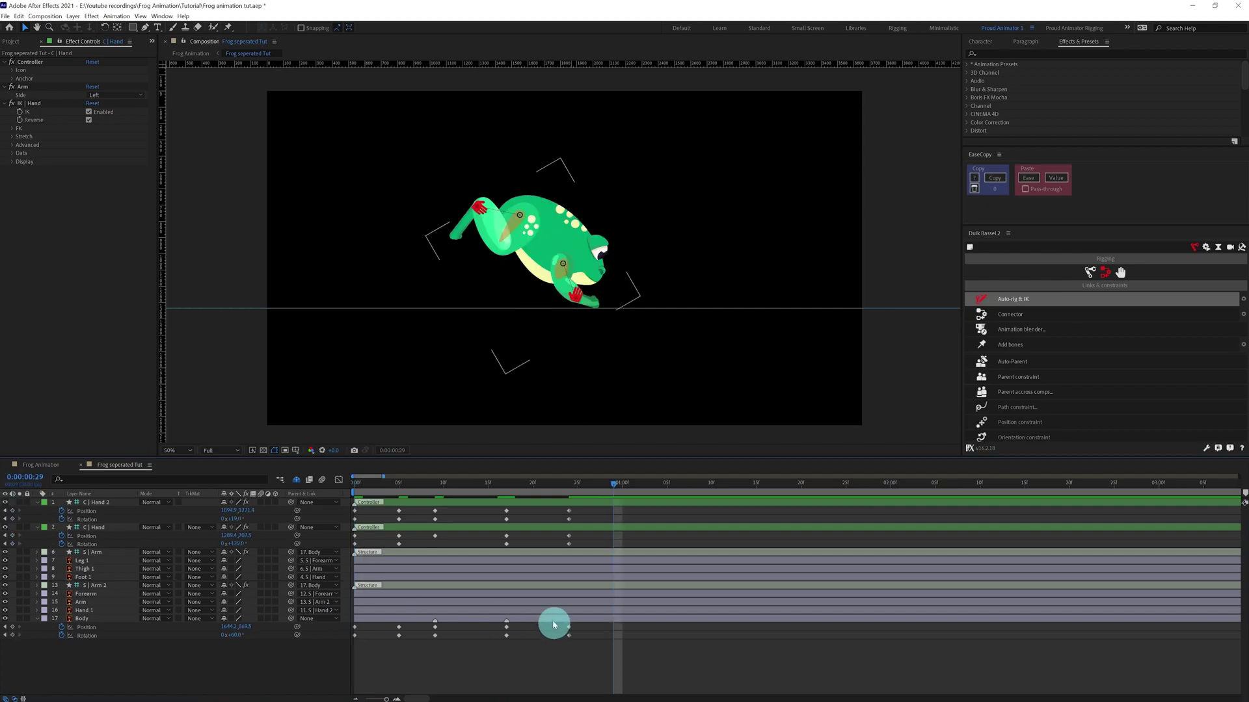
drag(356, 516, 349, 548)
key(ctrl+c)
key(ctrl+v)
key(ctrl+c)
key(ctrl+v)
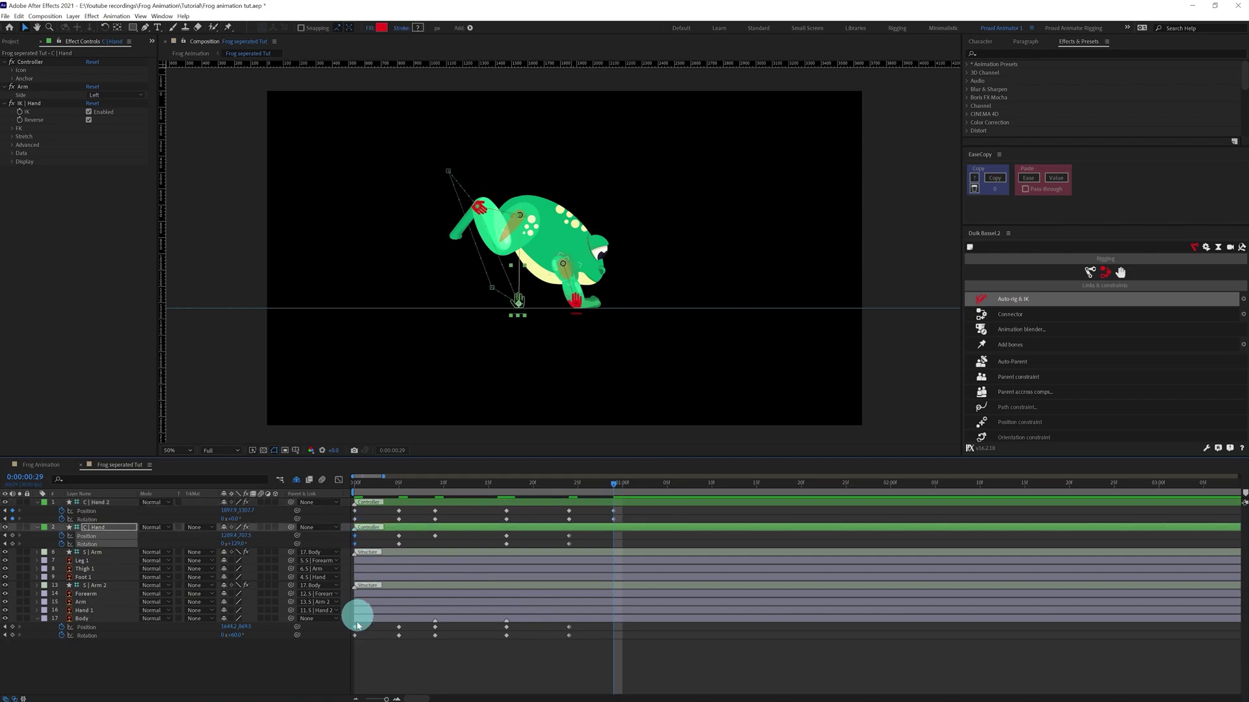
drag(361, 629, 348, 633)
key(ctrl+c)
key(ctrl+v)
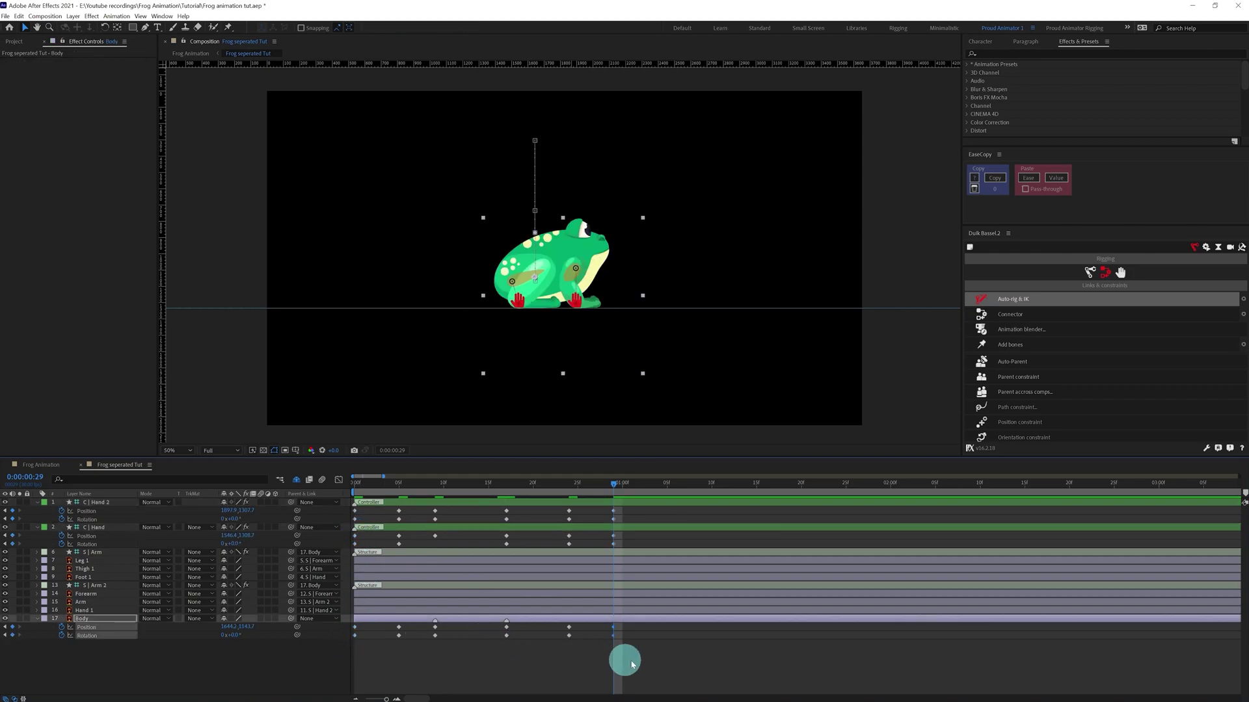
Step: Apply Easy Ease to all position and rotation keyframes of both hand controllers and the Body
drag(674, 663, 336, 507)
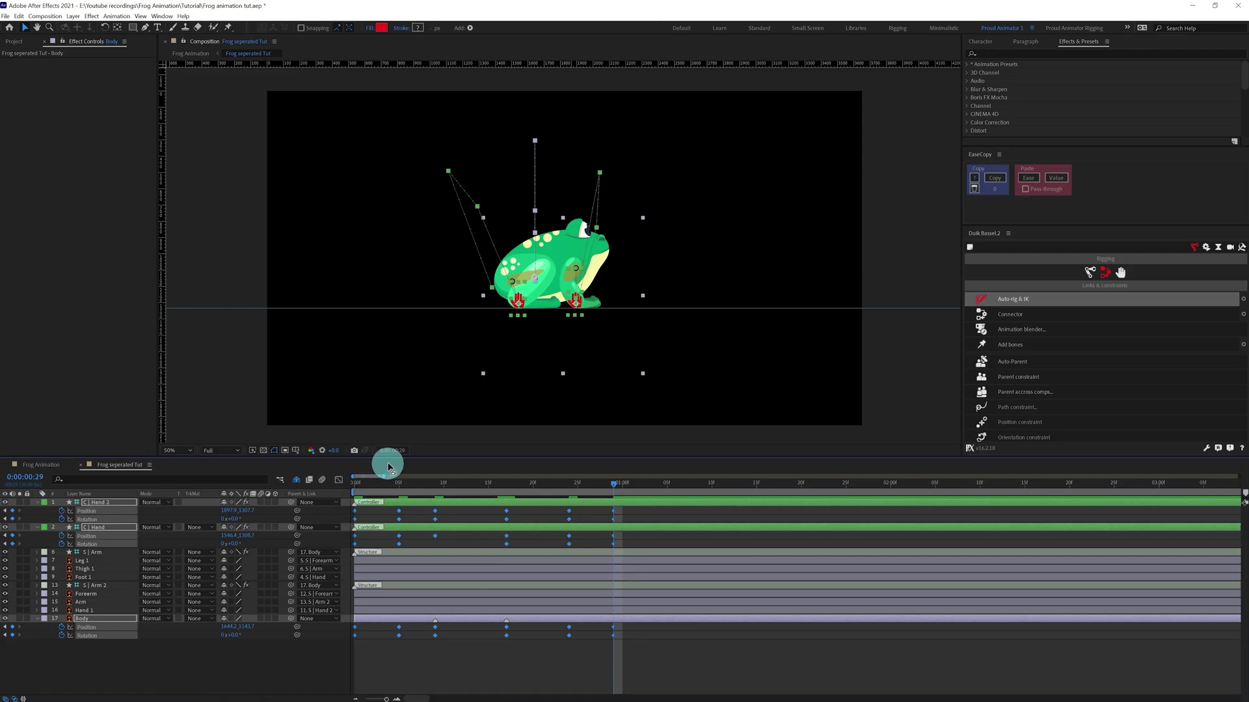
key(F9)
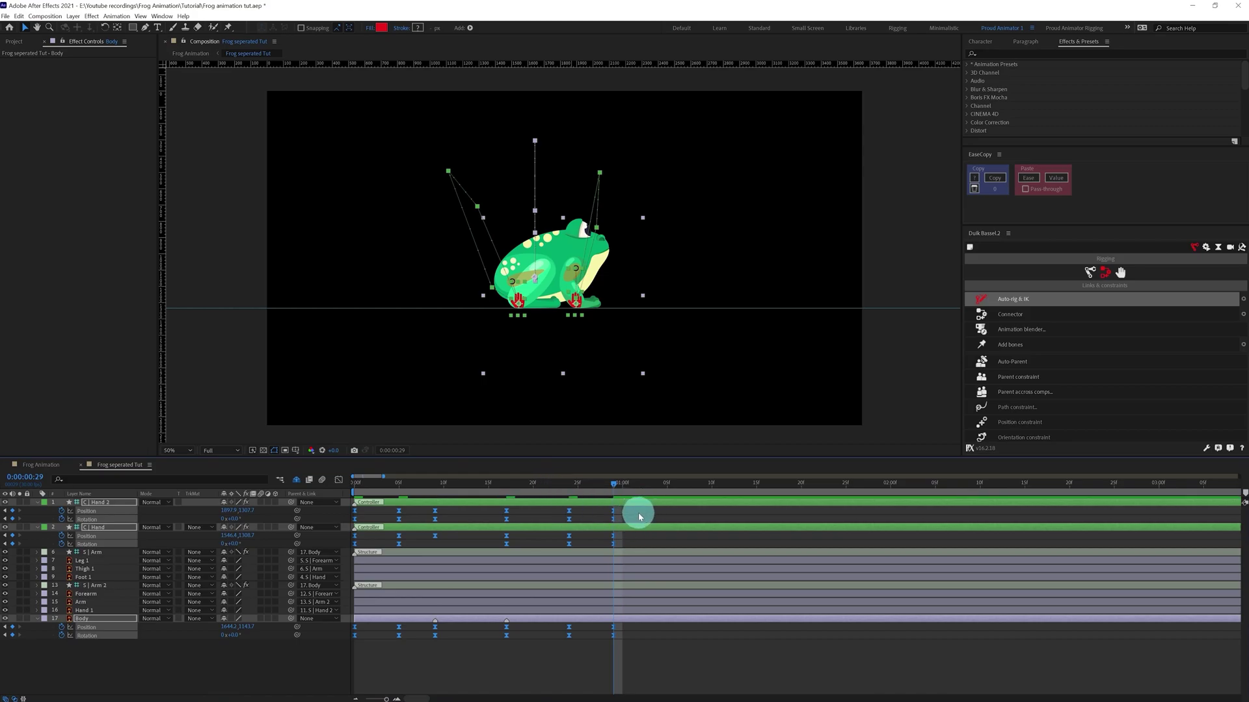
click(649, 516)
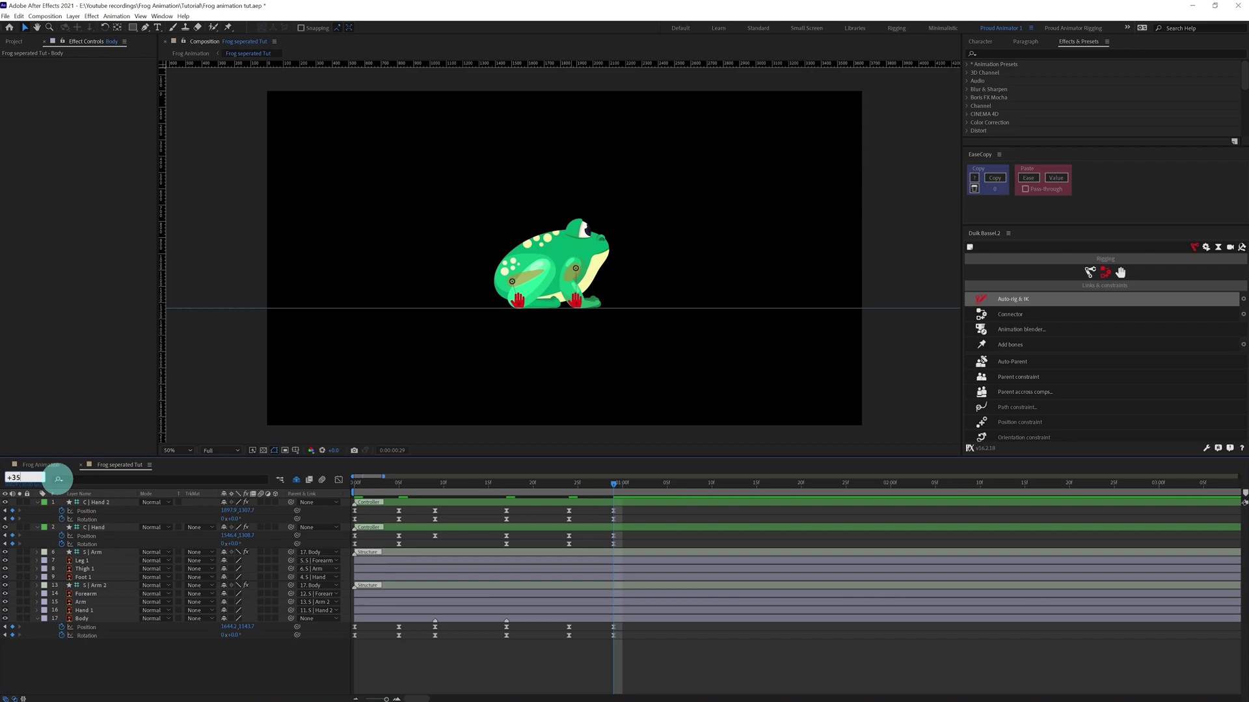
Step: Add position and rotation keyframes for both hand controllers and the Body at 0:00:01:05
text(+35)
key(Return)
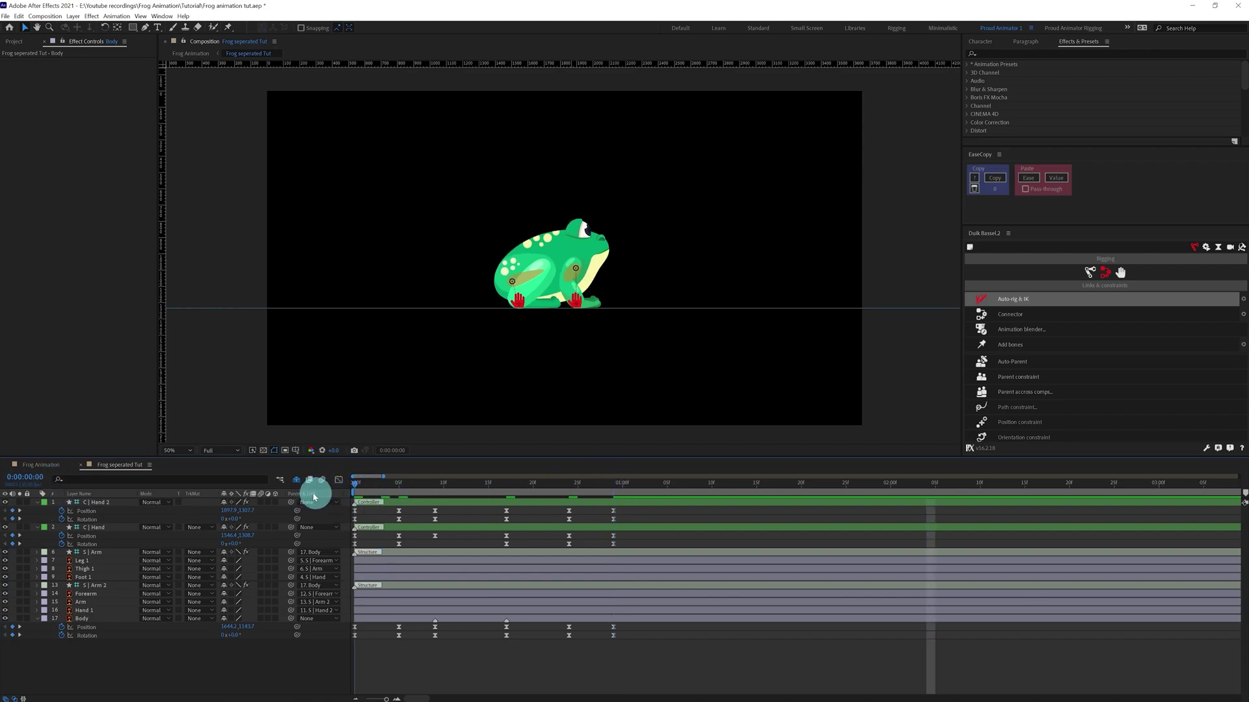
key(Home)
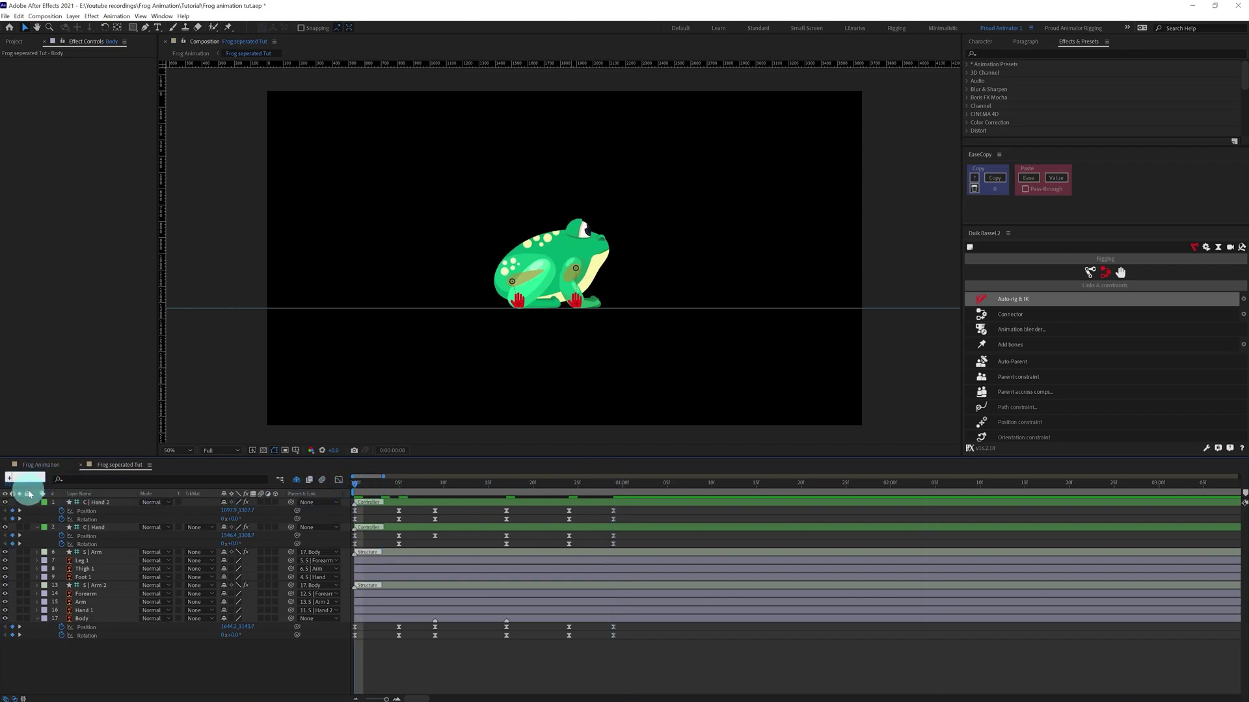
text(35)
key(Return)
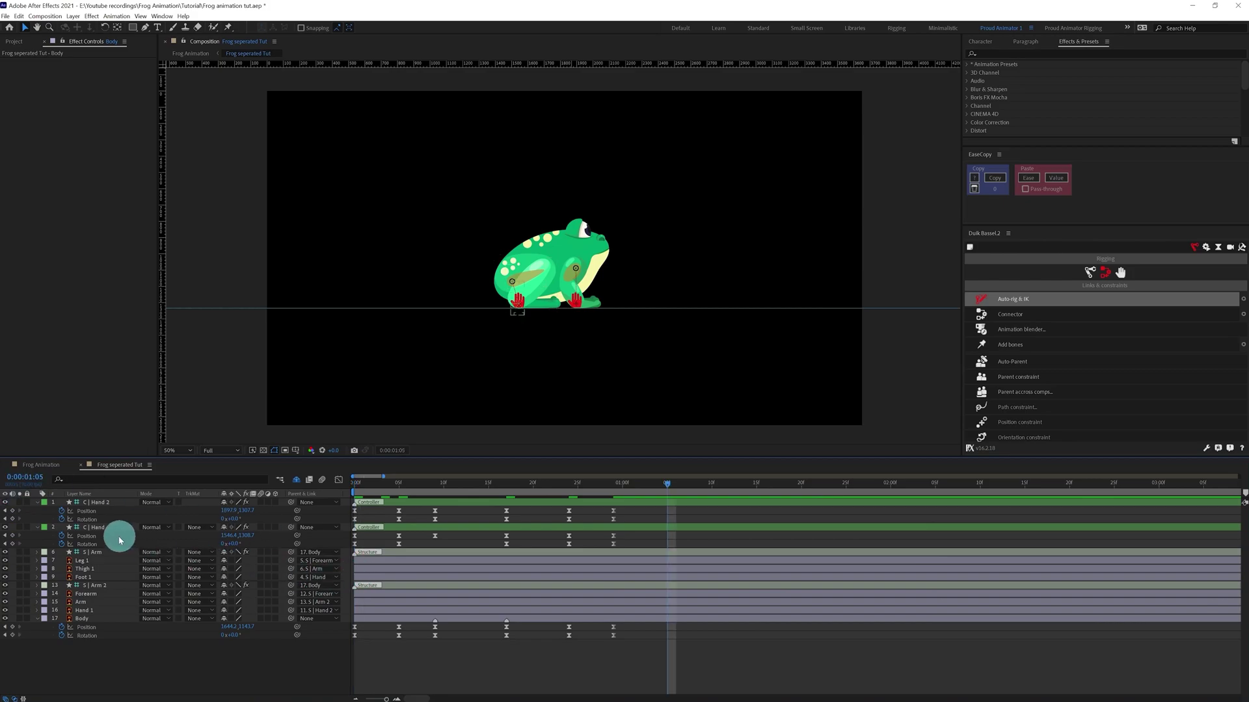
drag(12, 511, 17, 677)
Step: Add position and rotation keyframes for both hand controllers and the Body at 0:00:01:10
key(Page_Down)
key(Page_Down)
key(Page_Down)
key(Page_Down)
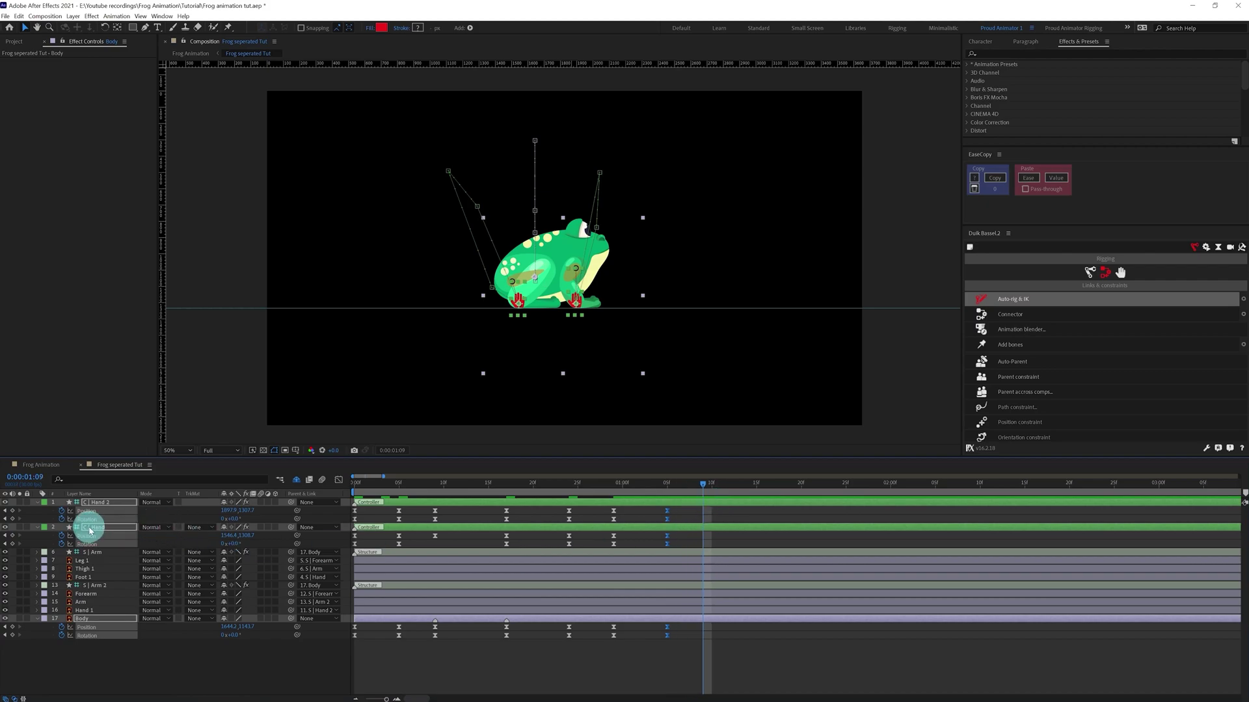
key(Page_Down)
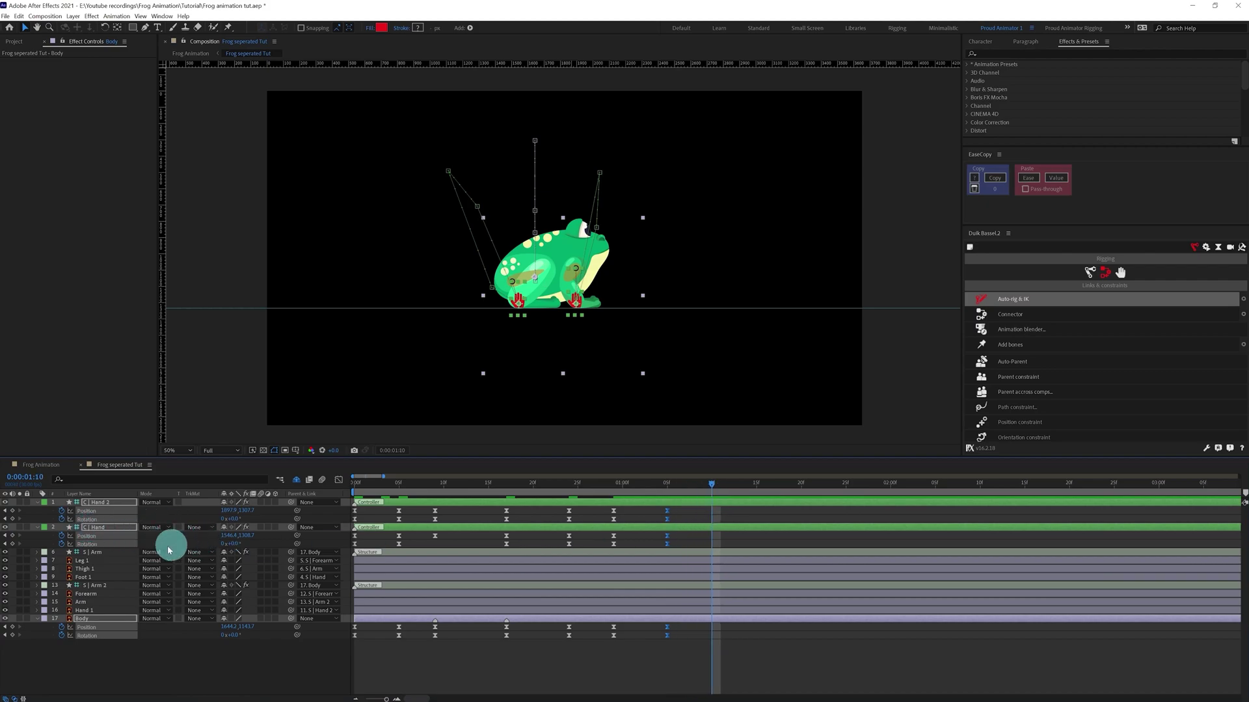
click(13, 536)
Step: Return to frame 29 and replace the Body's position and rotation keyframes with copies of its frame 5 crouch keyframes
key(j)
key(j)
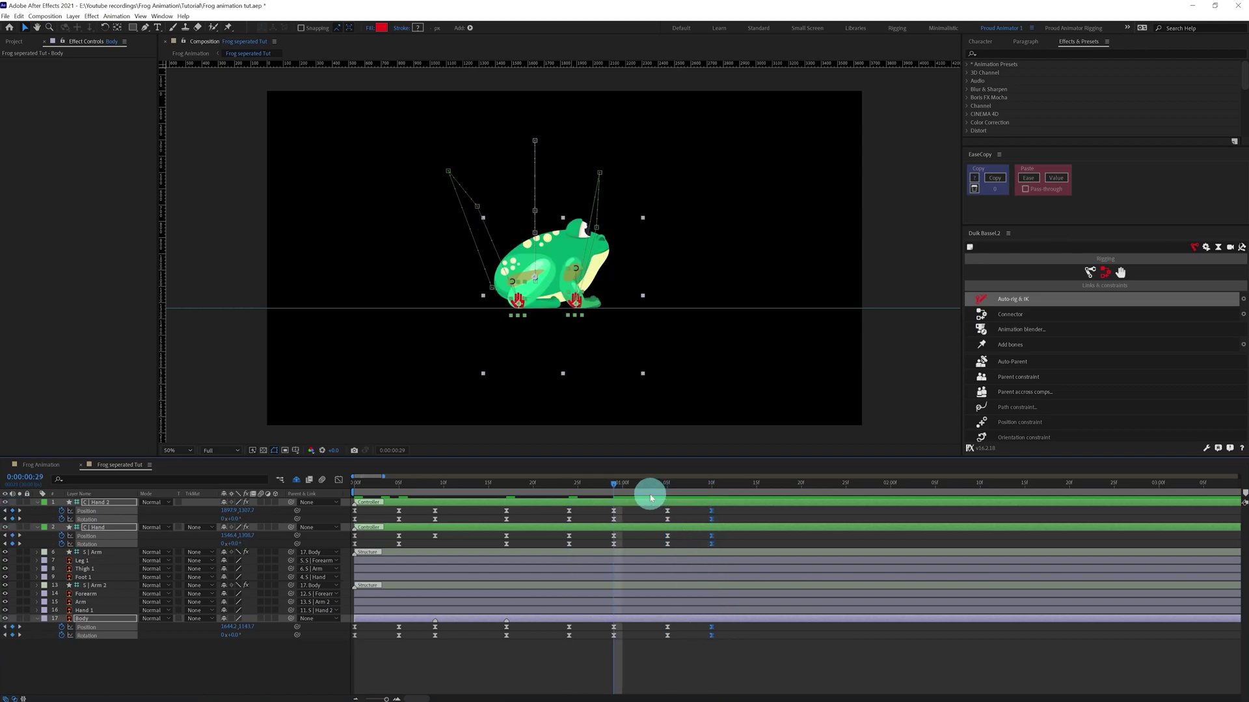
click(645, 519)
click(635, 621)
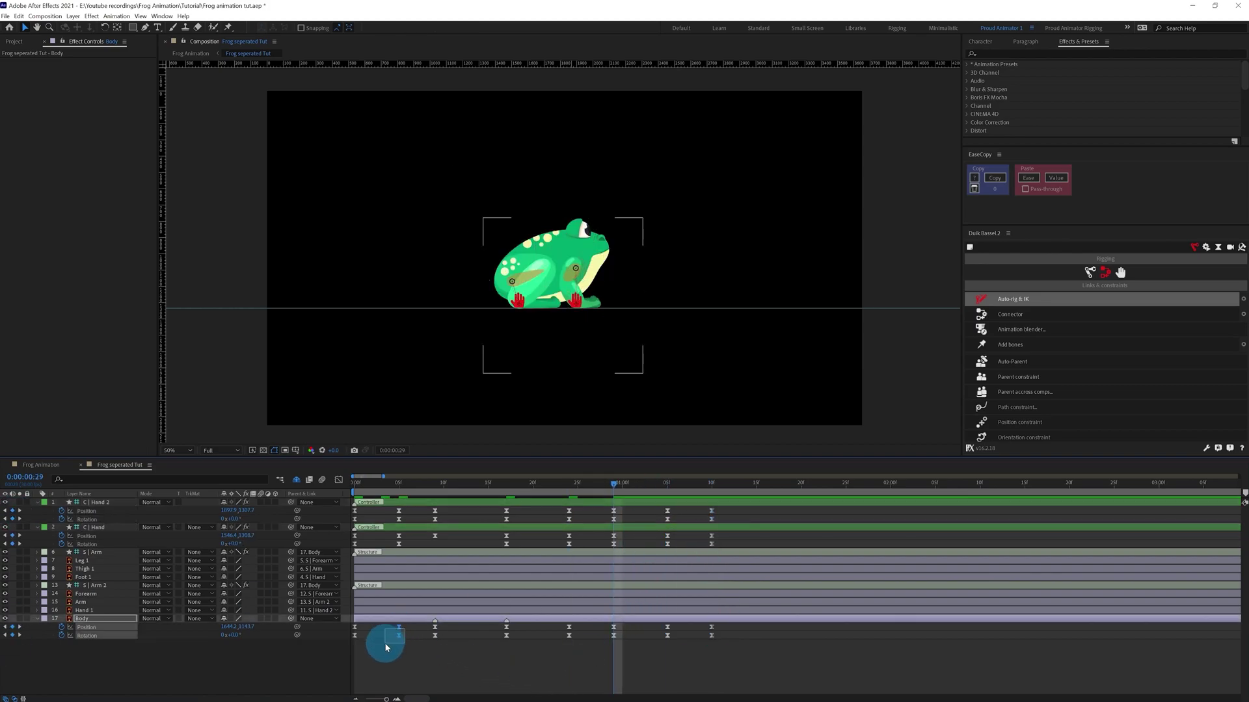
drag(406, 623, 387, 643)
key(ctrl+c)
key(ctrl+v)
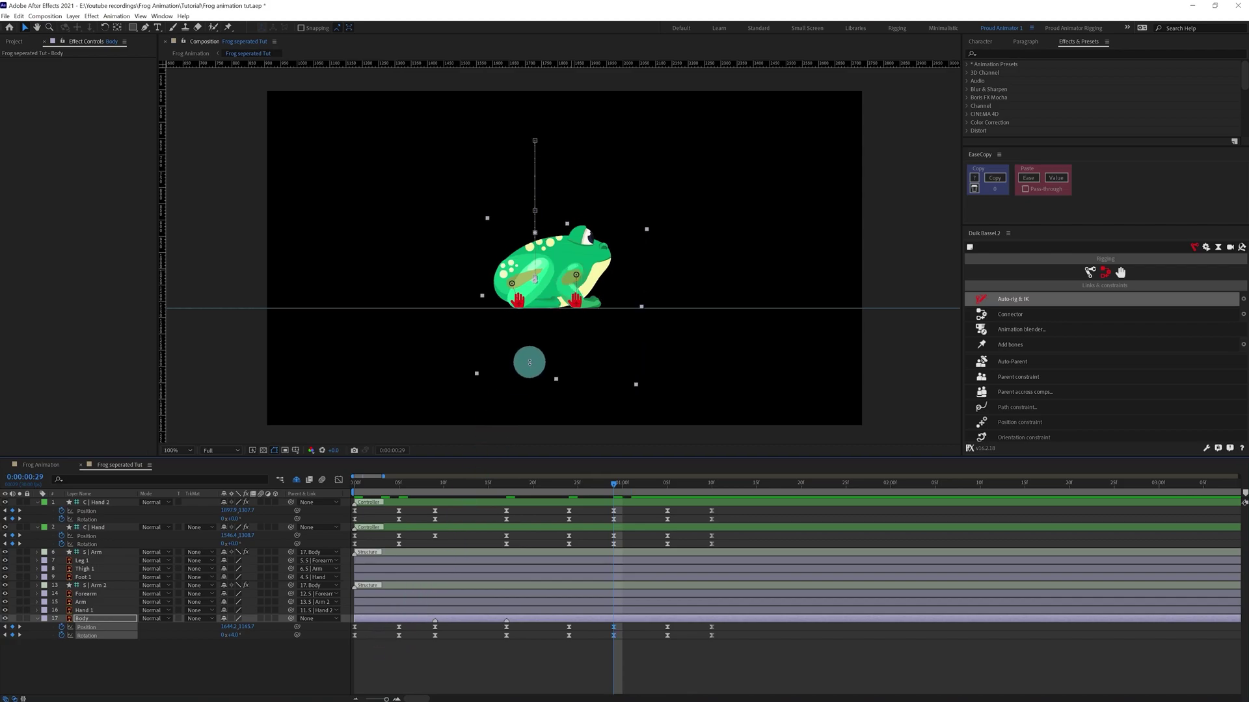
Step: At 0:00:01:05, nudge the Body up slightly and set its rotation to -1°
scroll(529, 365, up, 1)
drag(534, 367, 563, 326)
key(v)
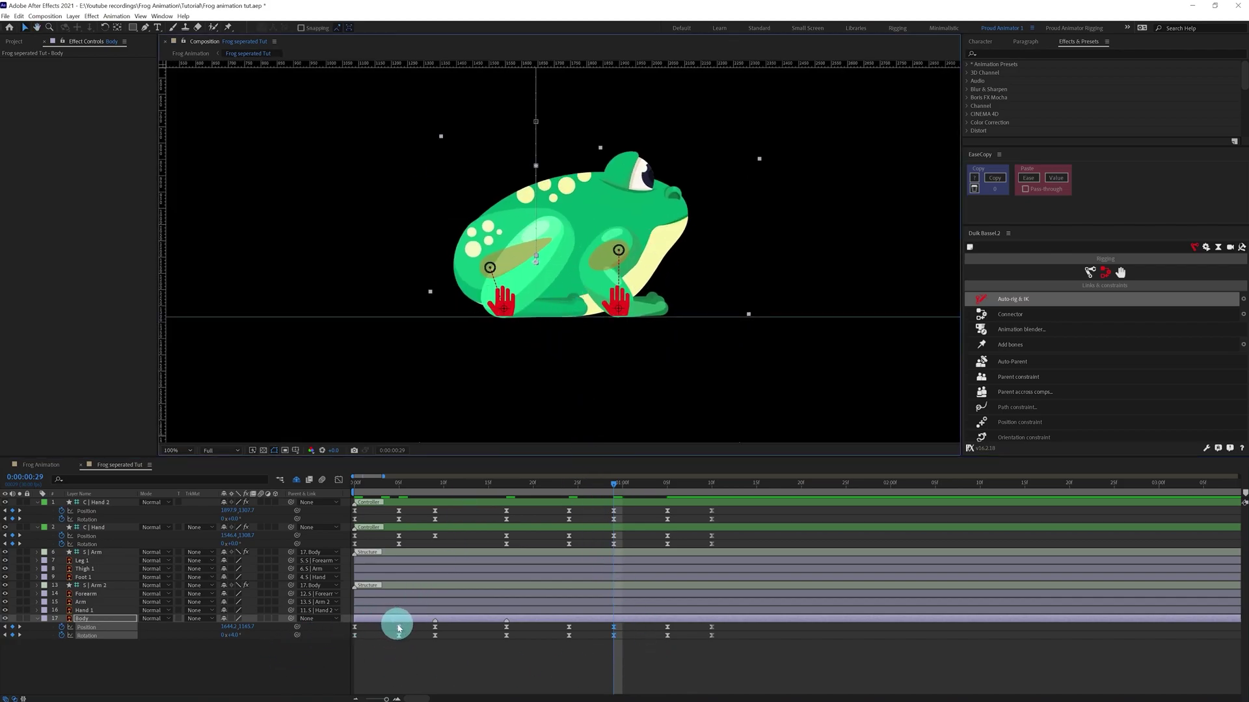
click(667, 487)
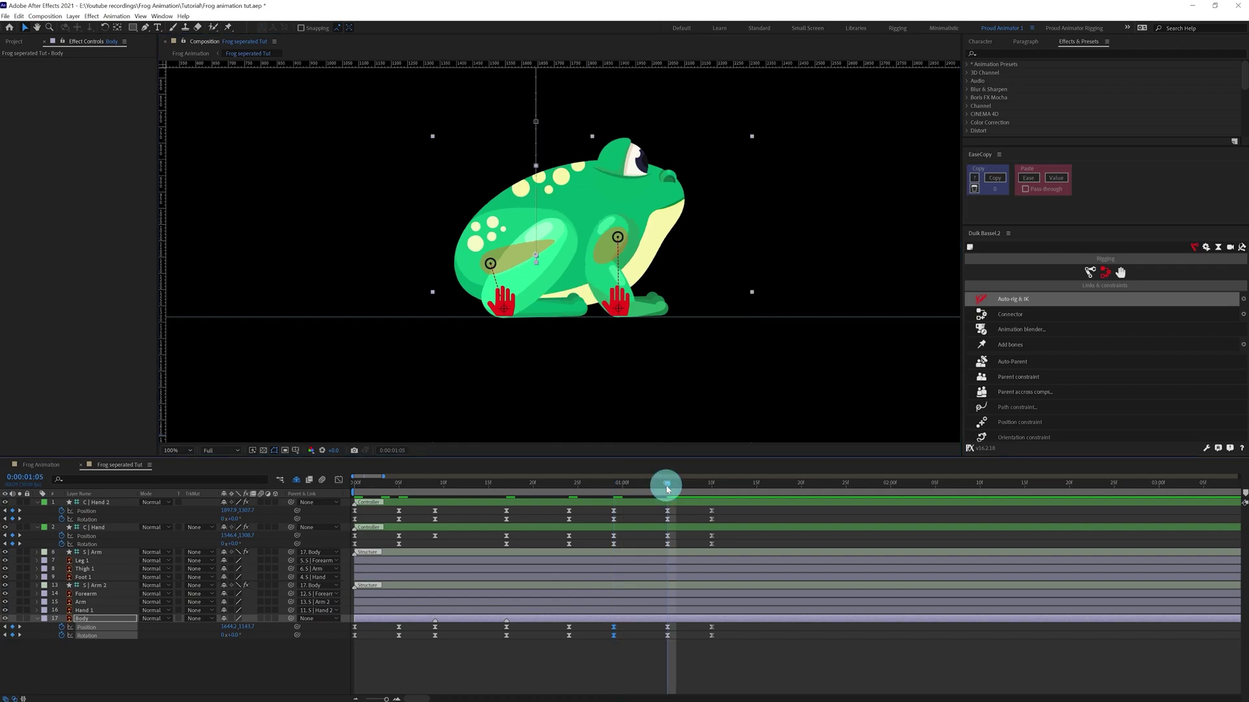
key(Up)
key(Up)
key(Up)
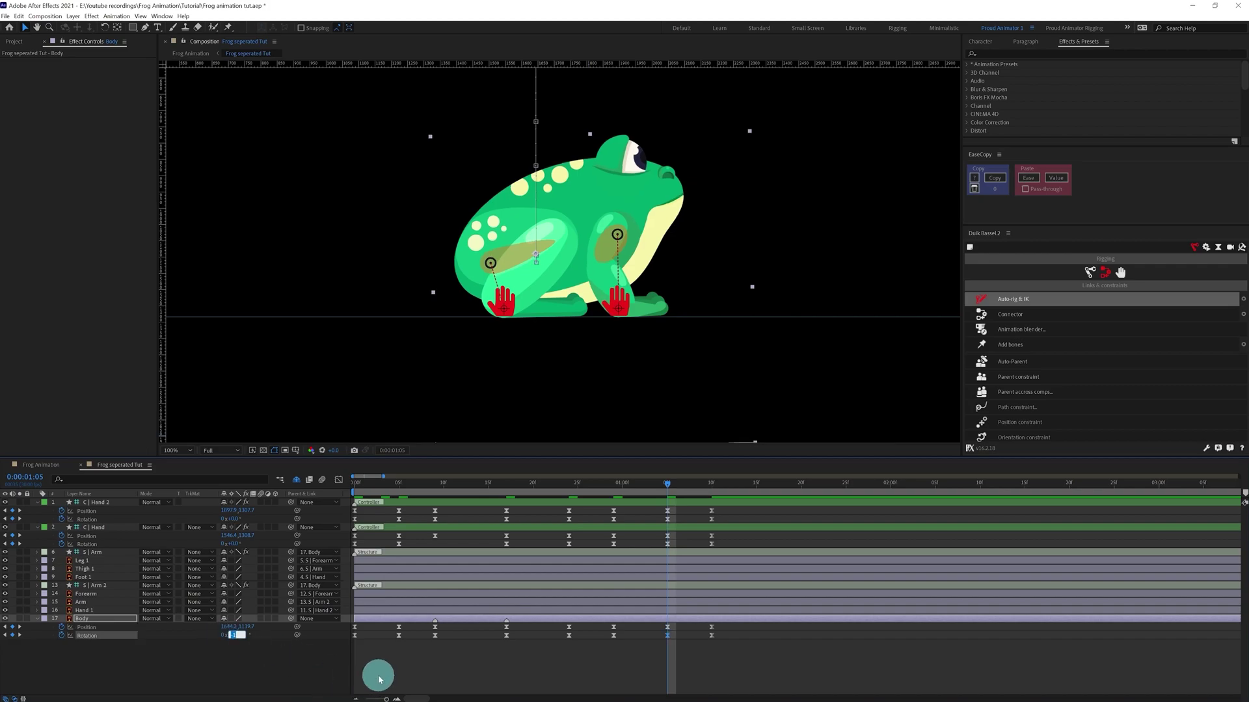
click(437, 678)
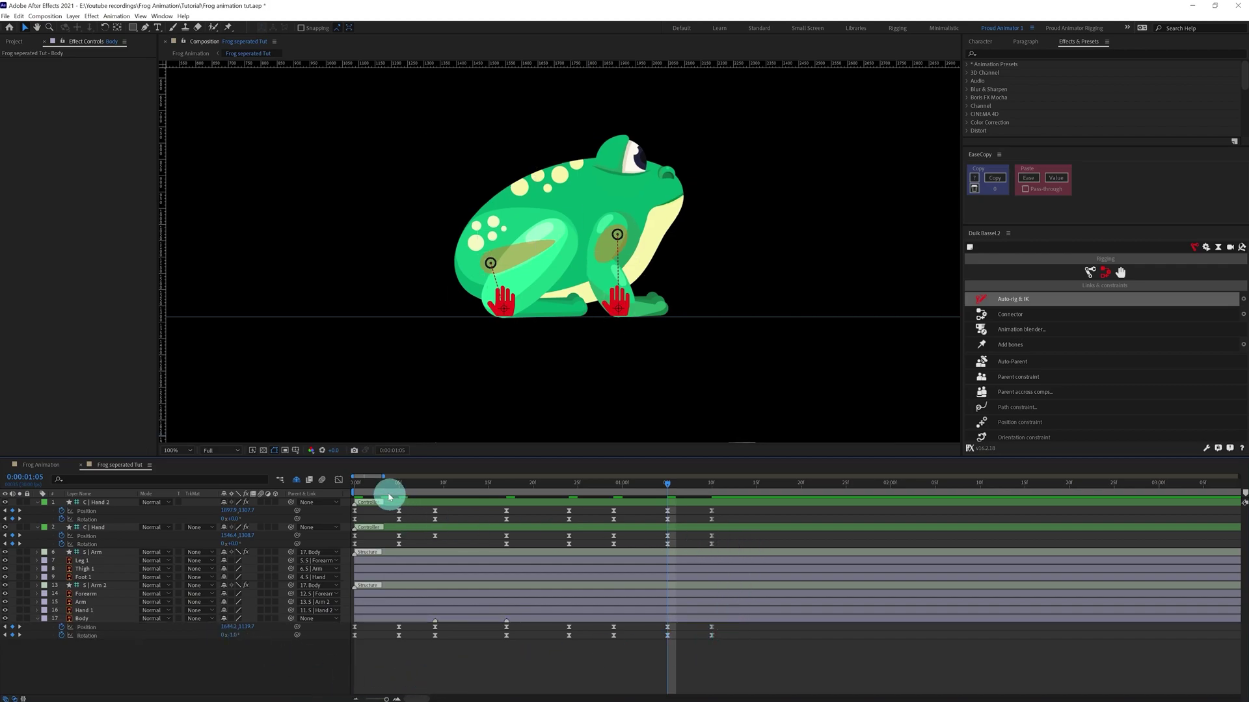
Step: Set the work area to end at 0:00:01:12 and preview the whole jump
drag(368, 485, 346, 487)
scroll(493, 385, down, 2)
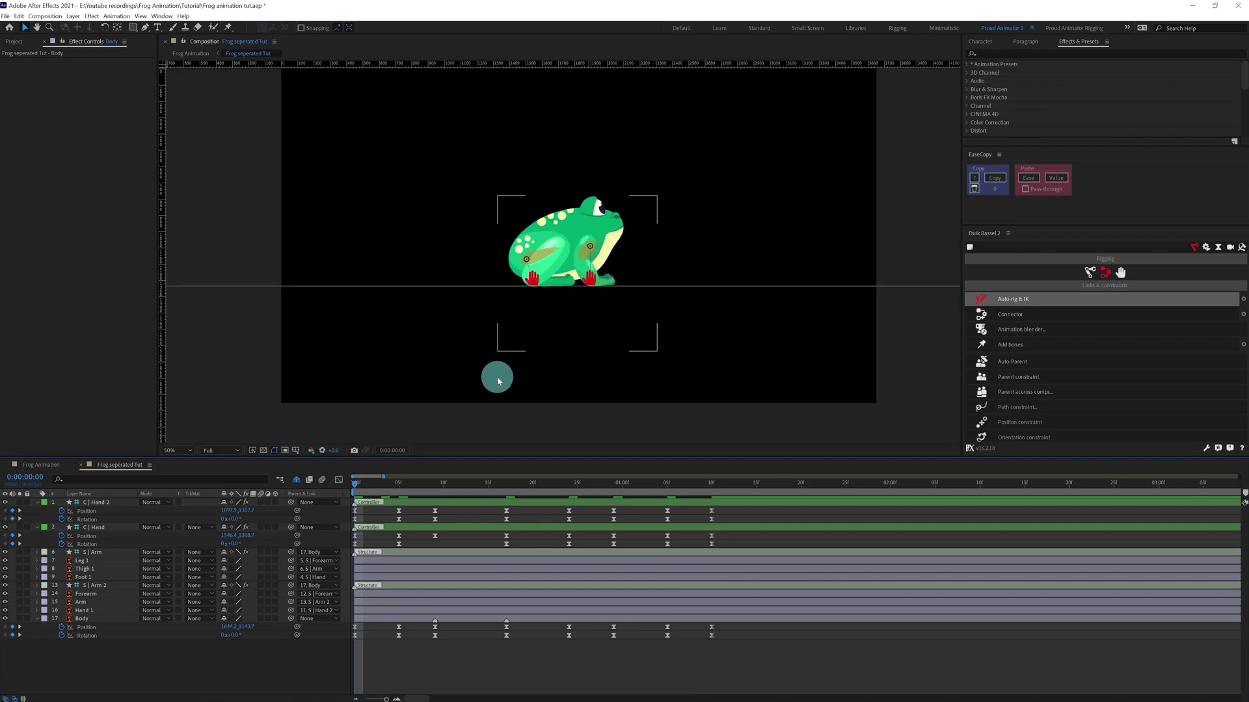
click(730, 488)
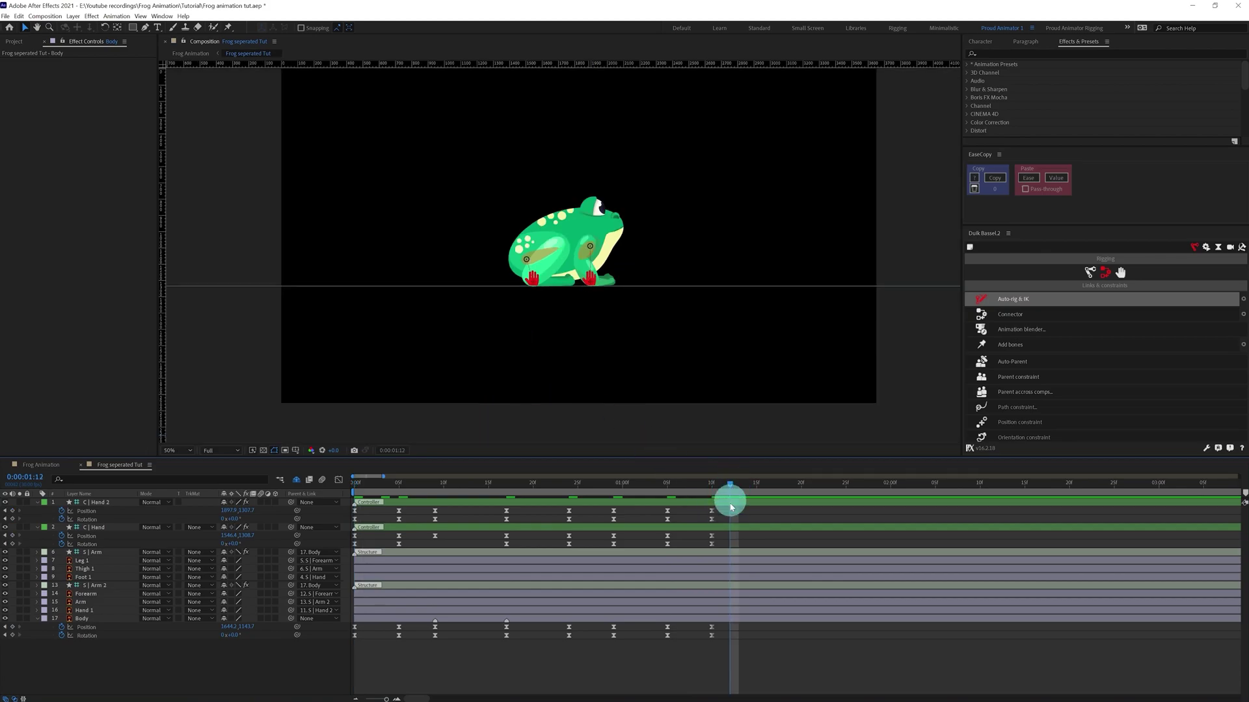
key(n)
key(space)
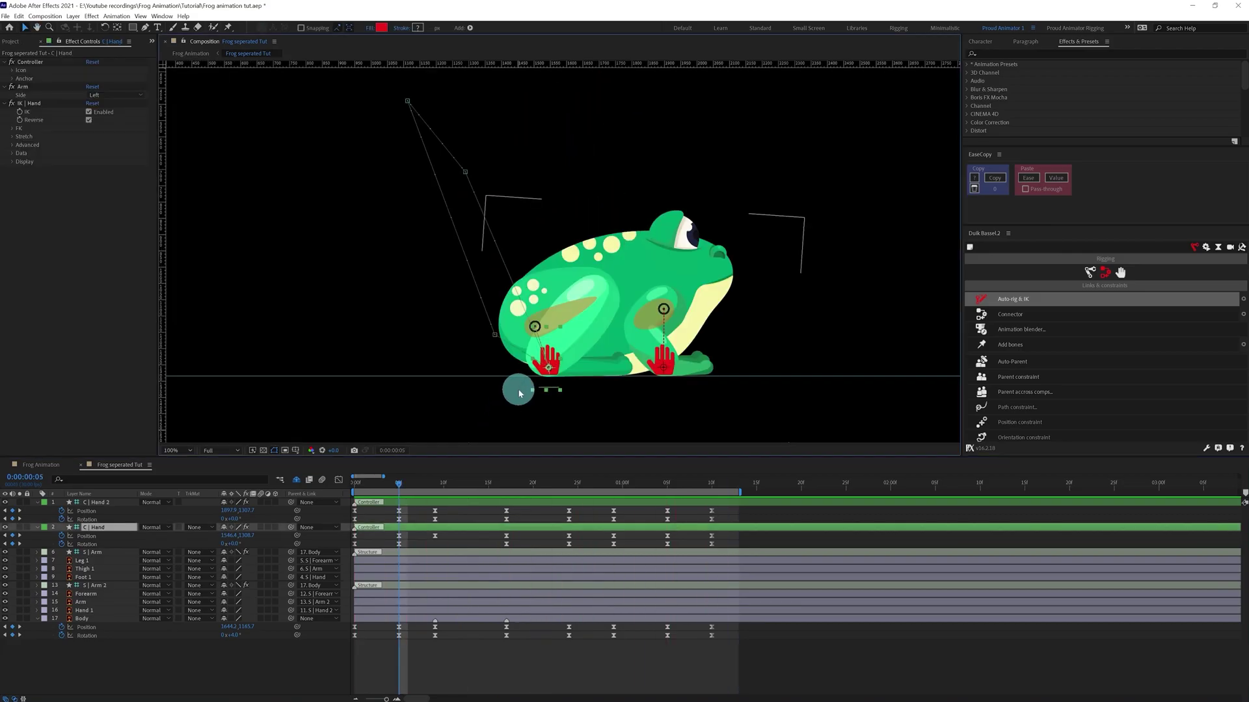
Step: At frame 7, tilt the C | Hand controller further and lower it so the hind toes reach the ground guide
scroll(519, 389, up, 1)
drag(520, 374, 612, 219)
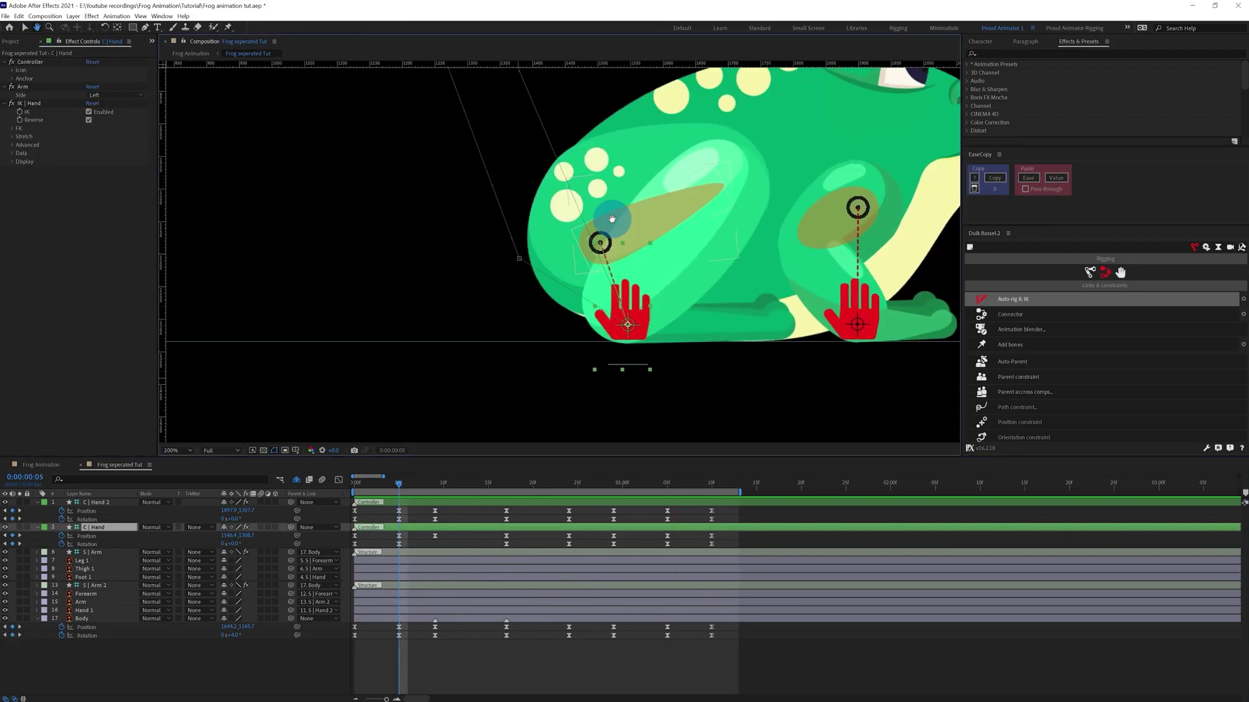
drag(371, 493, 420, 498)
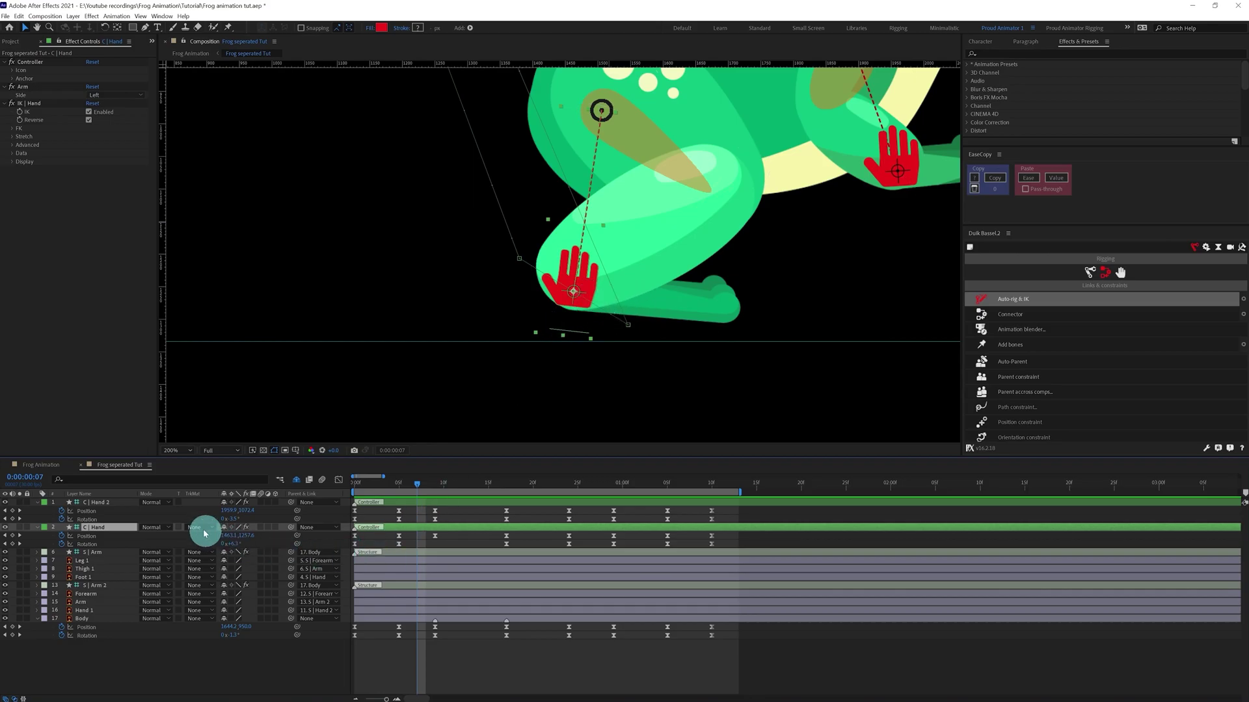
drag(237, 545, 245, 544)
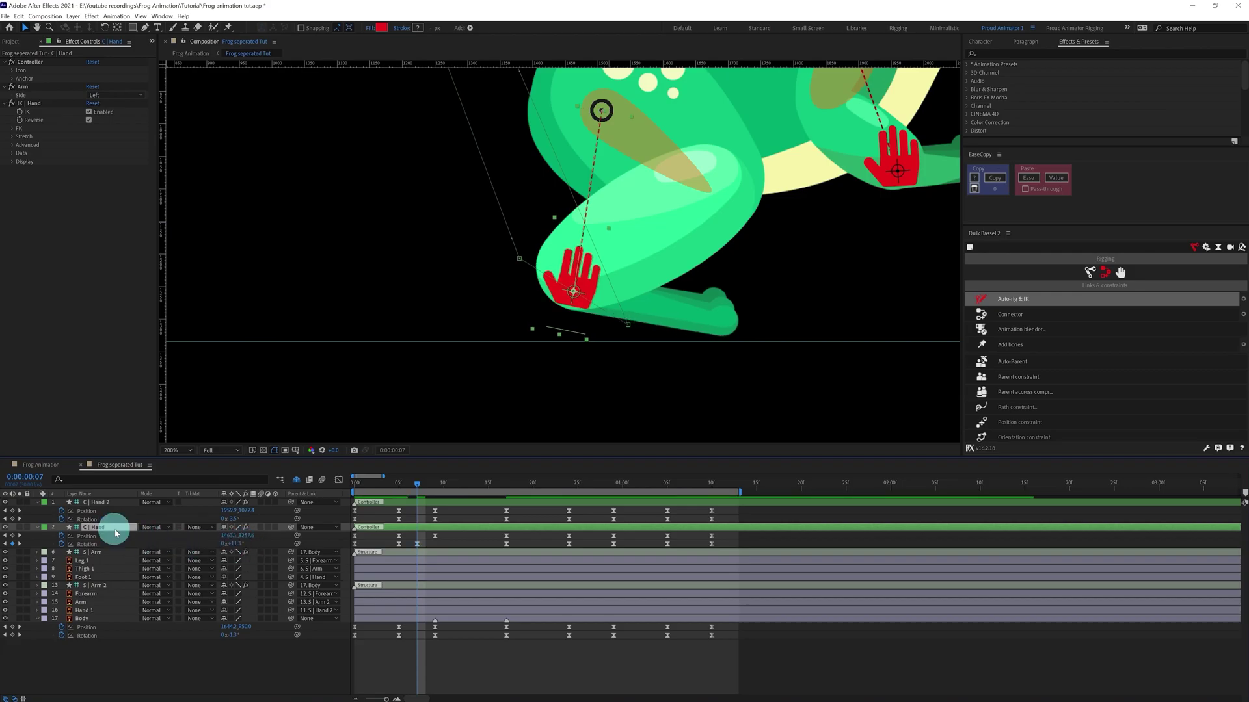
key(Down)
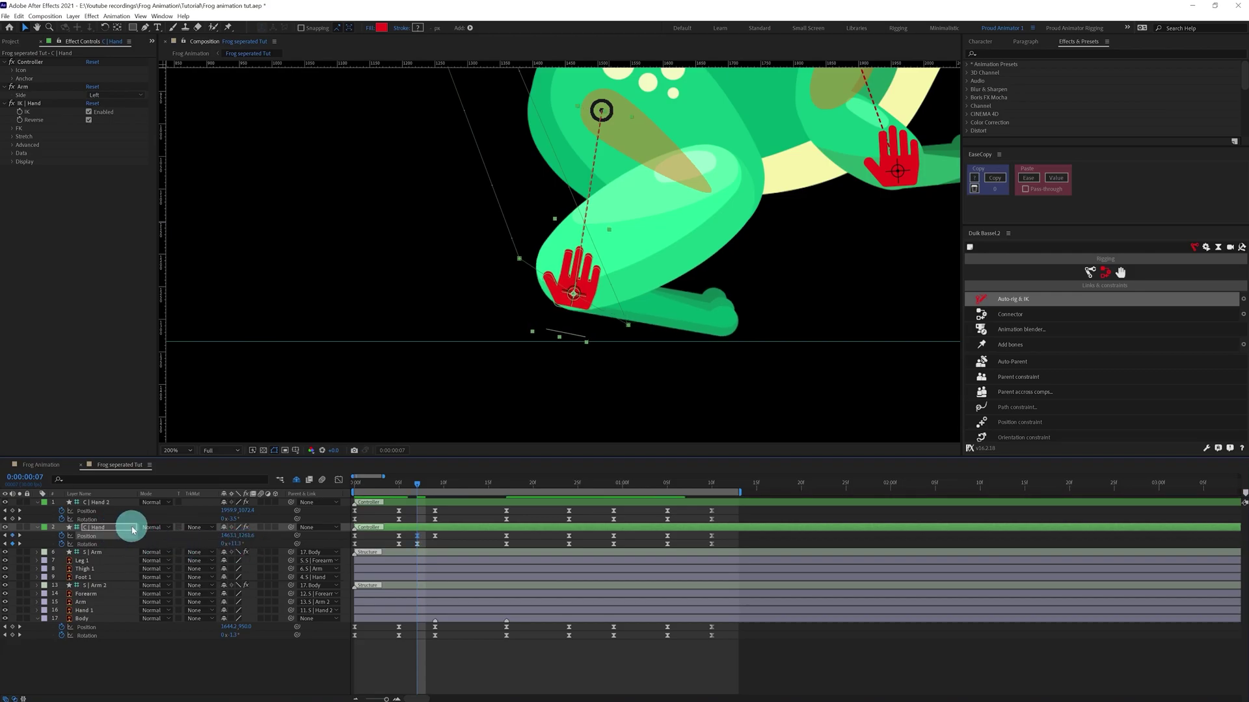
key(Down)
key(Down)
key(Down)
key(Down)
key(Down)
key(Down)
key(Down)
key(Down)
key(Down)
key(Down)
key(Down)
key(Down)
key(Down)
key(Down)
drag(241, 543, 243, 544)
Step: At frame 9, adjust the C | Hand controller's rotation and nudge it down toward the ground guide
key(Page_Down)
key(Page_Down)
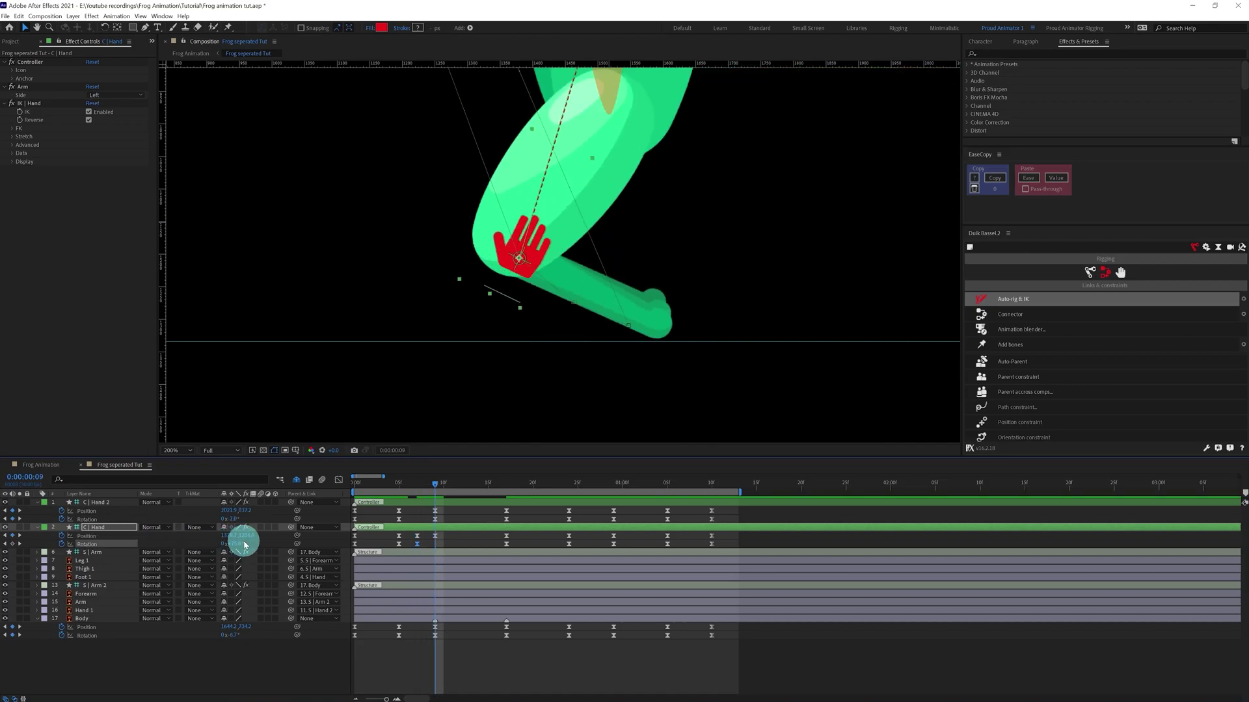
click(238, 544)
click(123, 529)
key(Down)
key(Down)
key(Down)
key(Down)
key(Down)
key(Down)
key(Down)
key(Down)
key(Down)
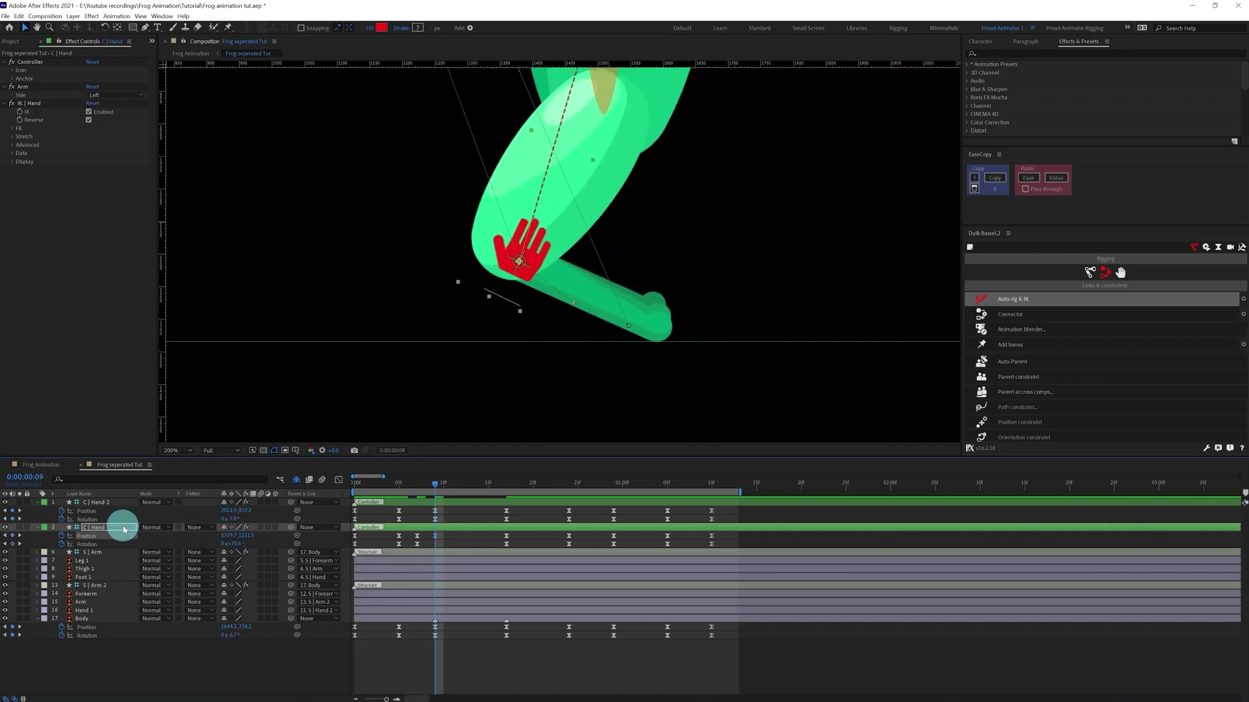
Step: At frame 8, nudge the C | Hand controller down until the hind foot reaches the ground guide
key(Page_Up)
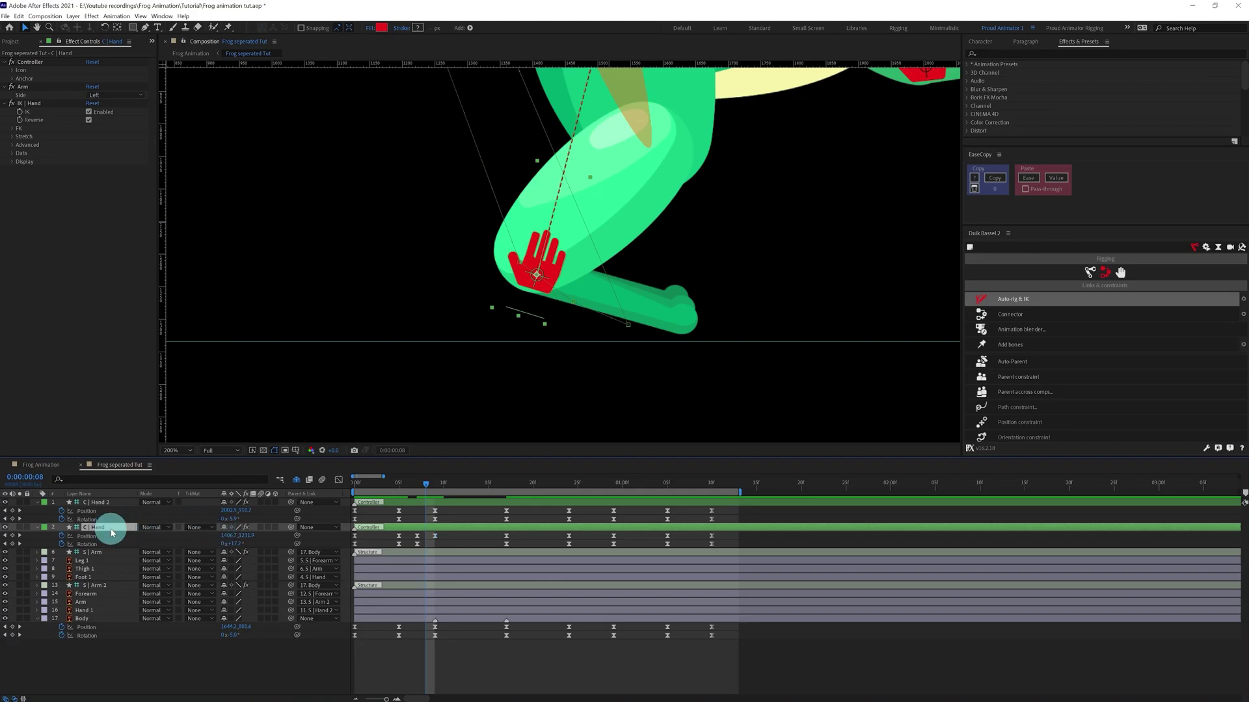
key(Down)
key(Down)
key(Down)
key(Down)
key(Down)
key(Down)
key(Down)
key(Down)
key(Down)
key(Down)
key(Down)
key(Down)
key(Down)
key(Down)
key(Down)
key(Down)
key(Down)
key(Down)
key(Down)
key(Down)
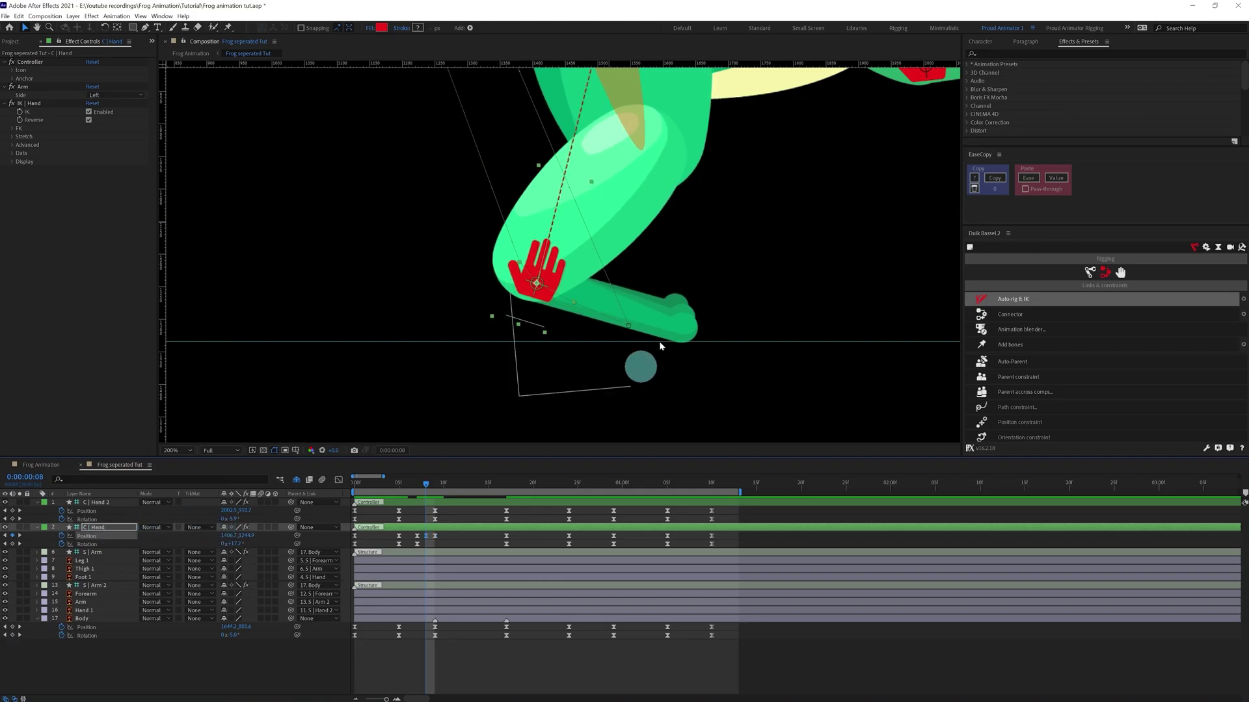
scroll(544, 284, down, 1)
drag(541, 281, 593, 379)
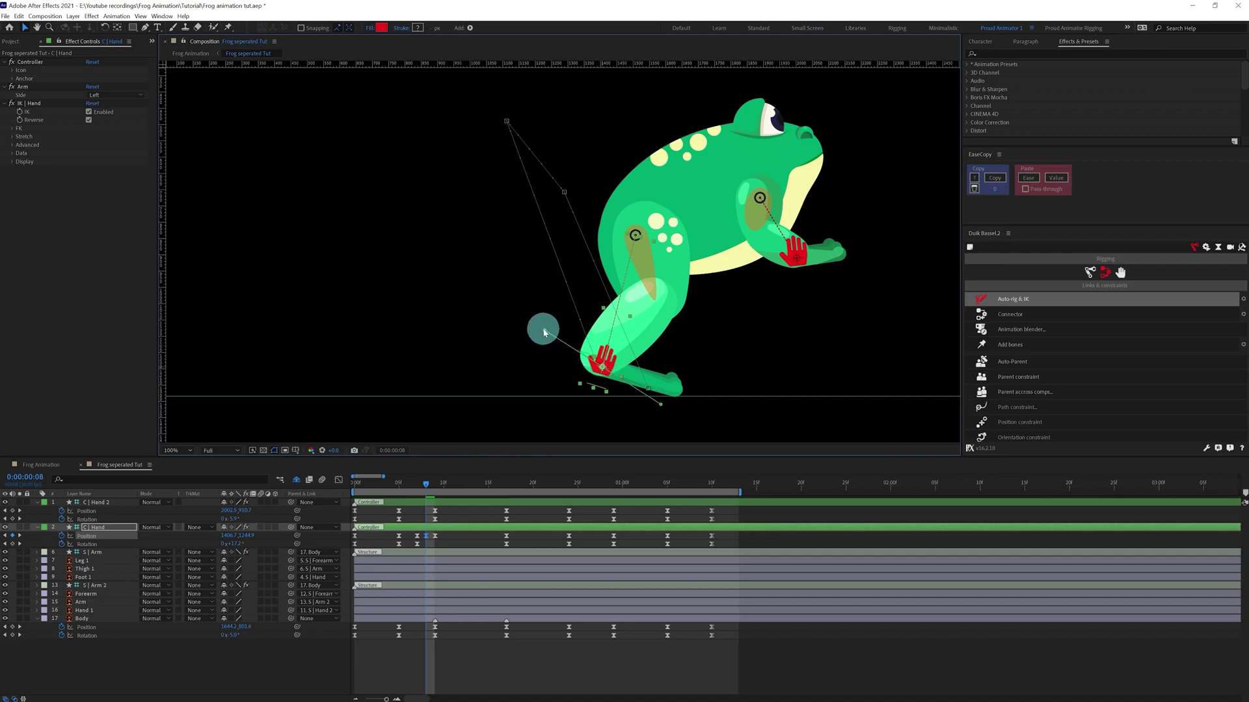
scroll(575, 380, up, 1)
scroll(575, 380, down, 1)
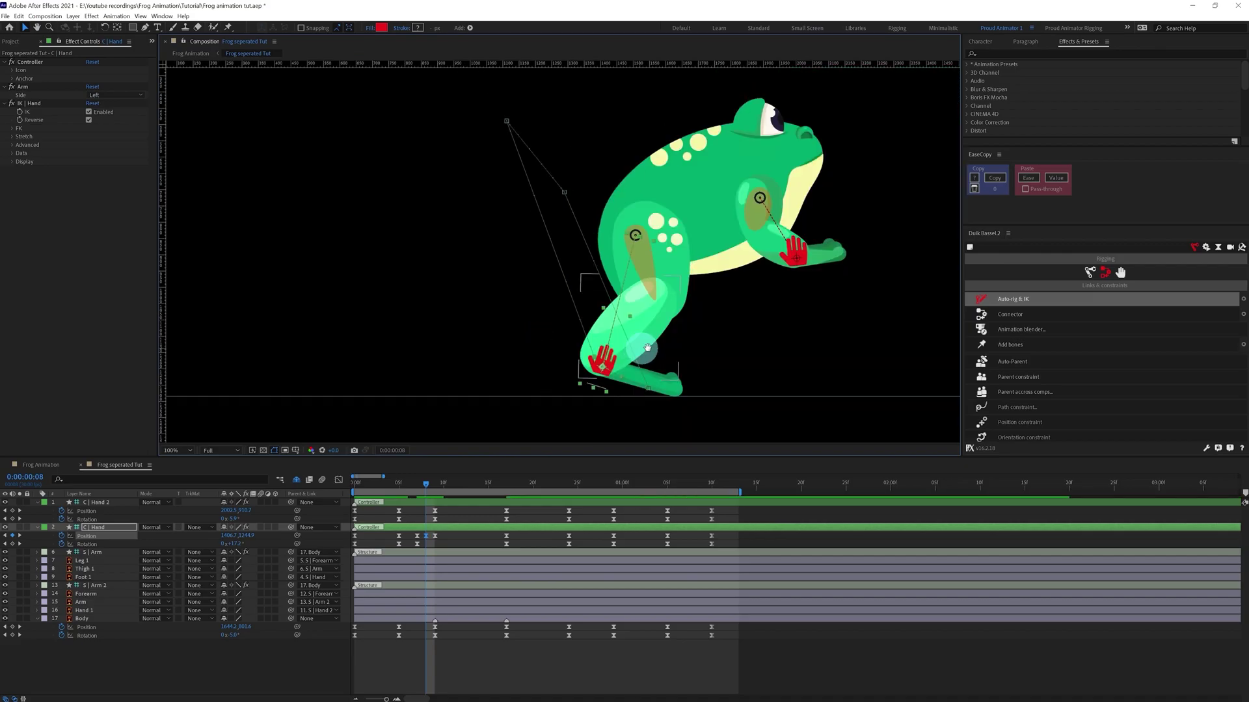
Step: At frame 9, collapse the incoming motion-path handle of the C | Hand position keyframe
key(Page_Down)
drag(592, 359, 388, 224)
drag(714, 337, 639, 252)
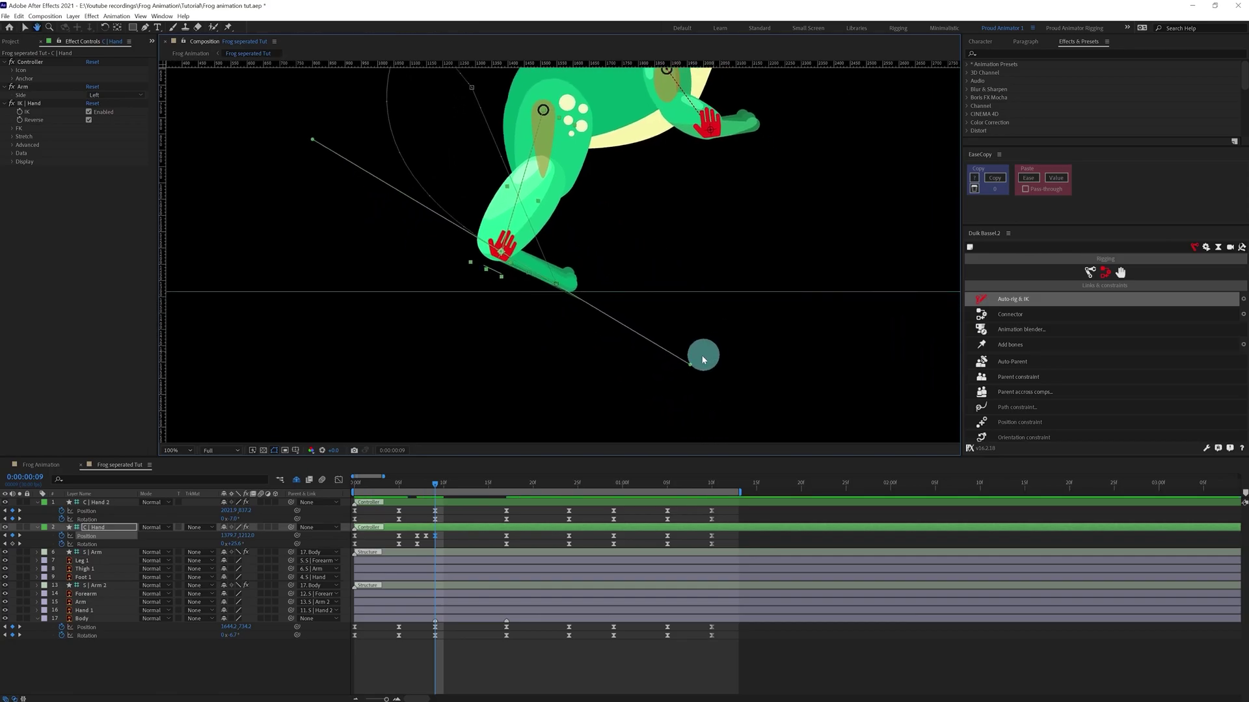
drag(690, 364, 519, 273)
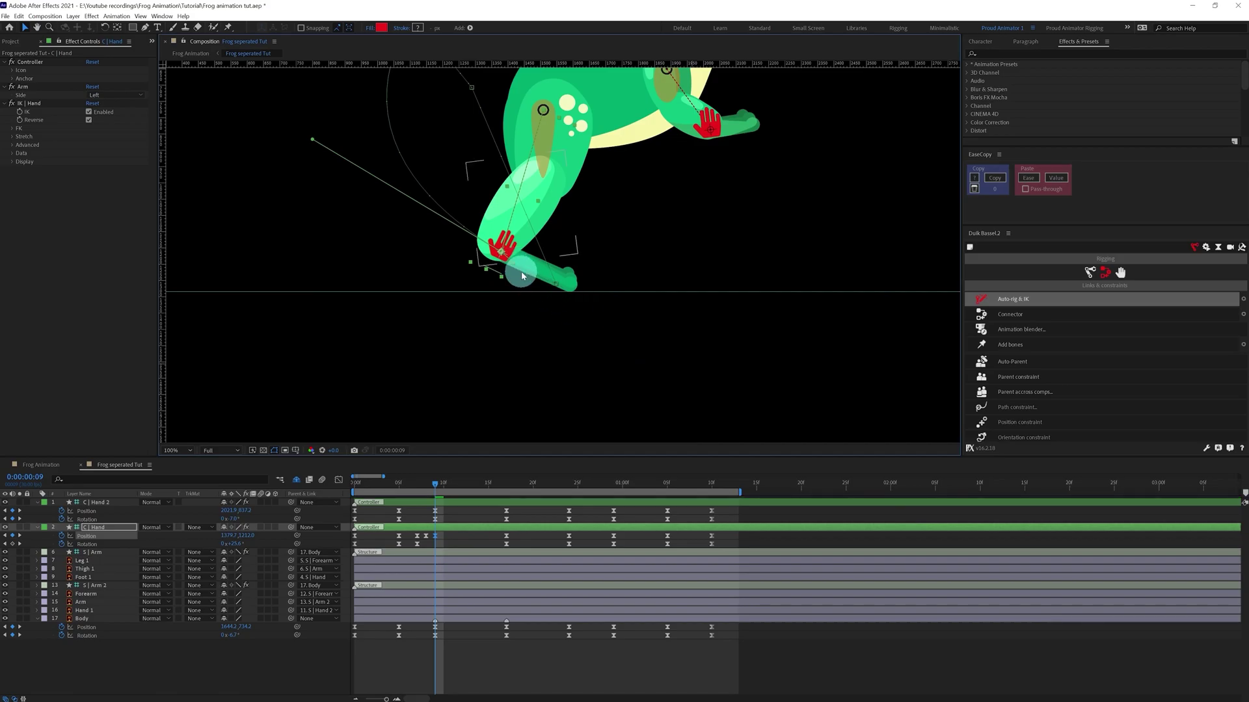
scroll(522, 276, up, 4)
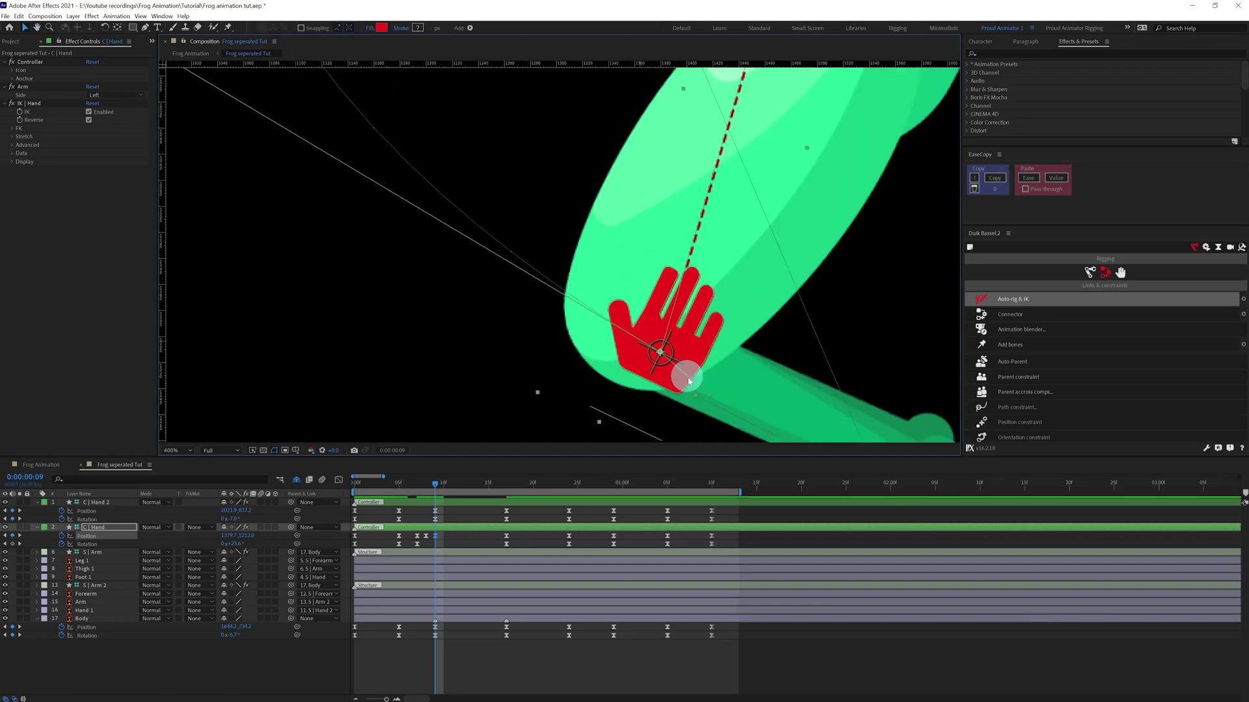
drag(689, 380, 710, 403)
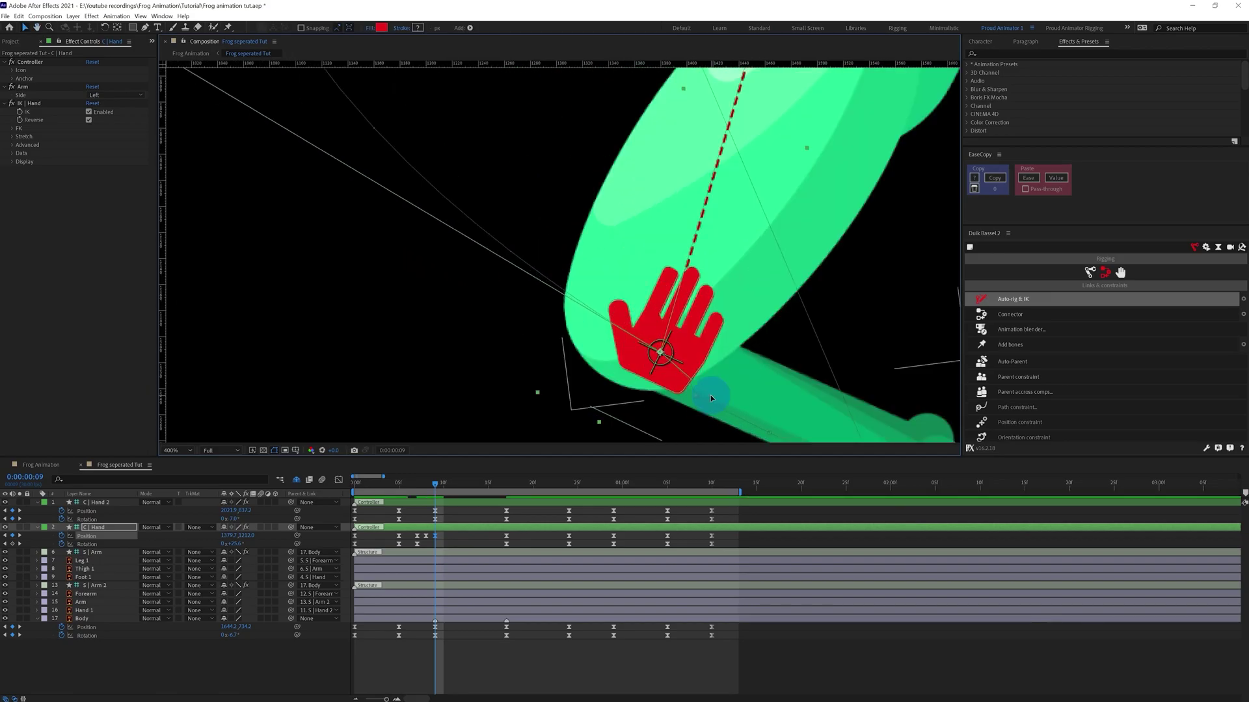
scroll(686, 381, down, 4)
Step: Smooth the C | Hand motion path by re-angling the outgoing frame 9 handle and pulling near-vertical handles from the frame 24 point
drag(391, 326, 517, 189)
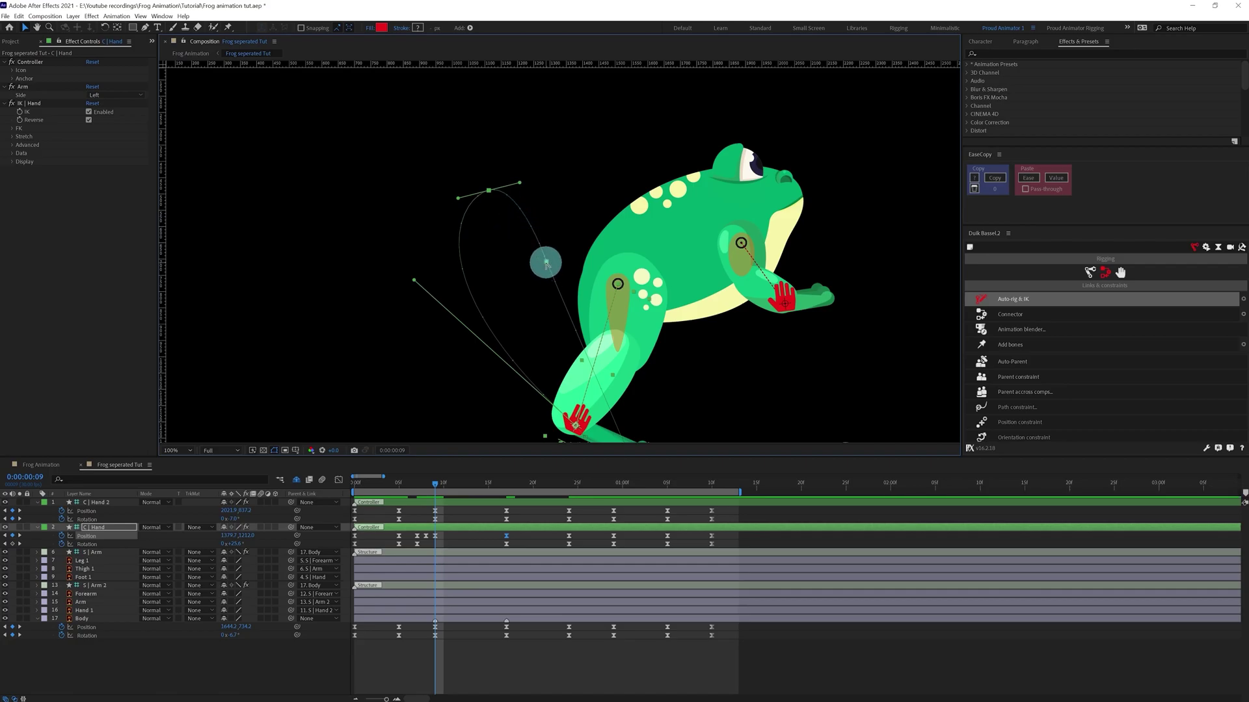
drag(546, 263, 555, 319)
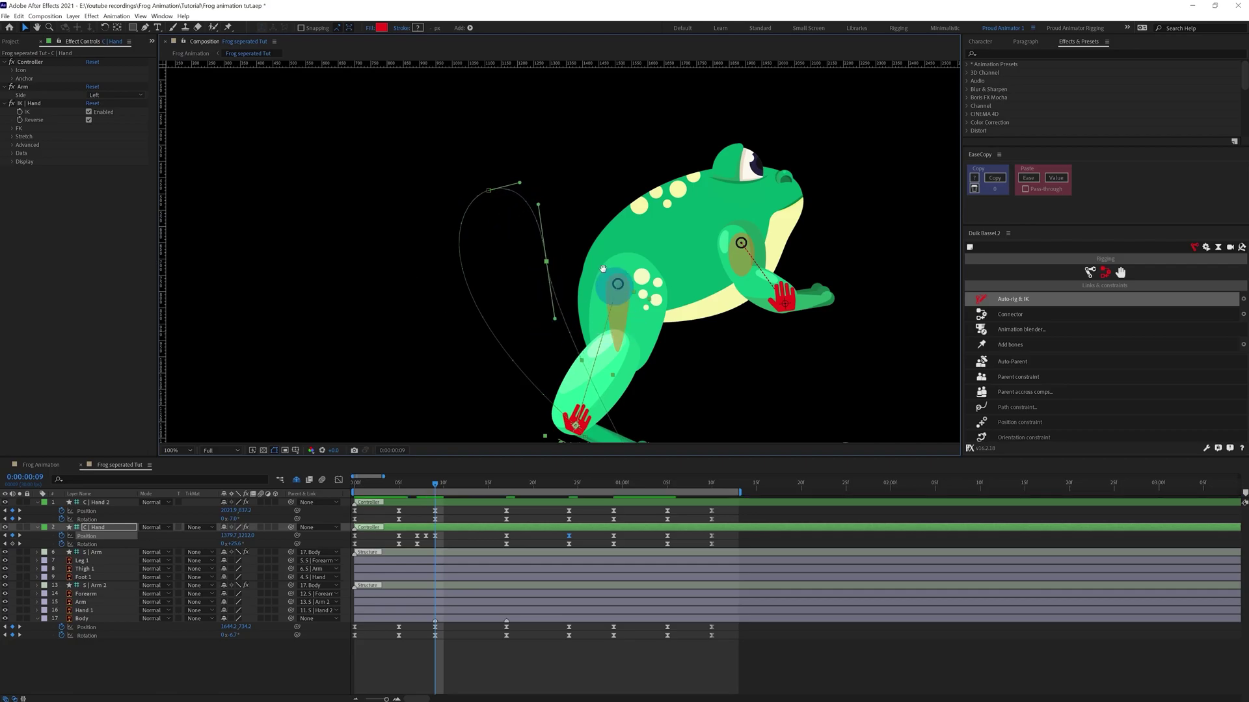
drag(603, 269, 569, 185)
drag(521, 236, 522, 247)
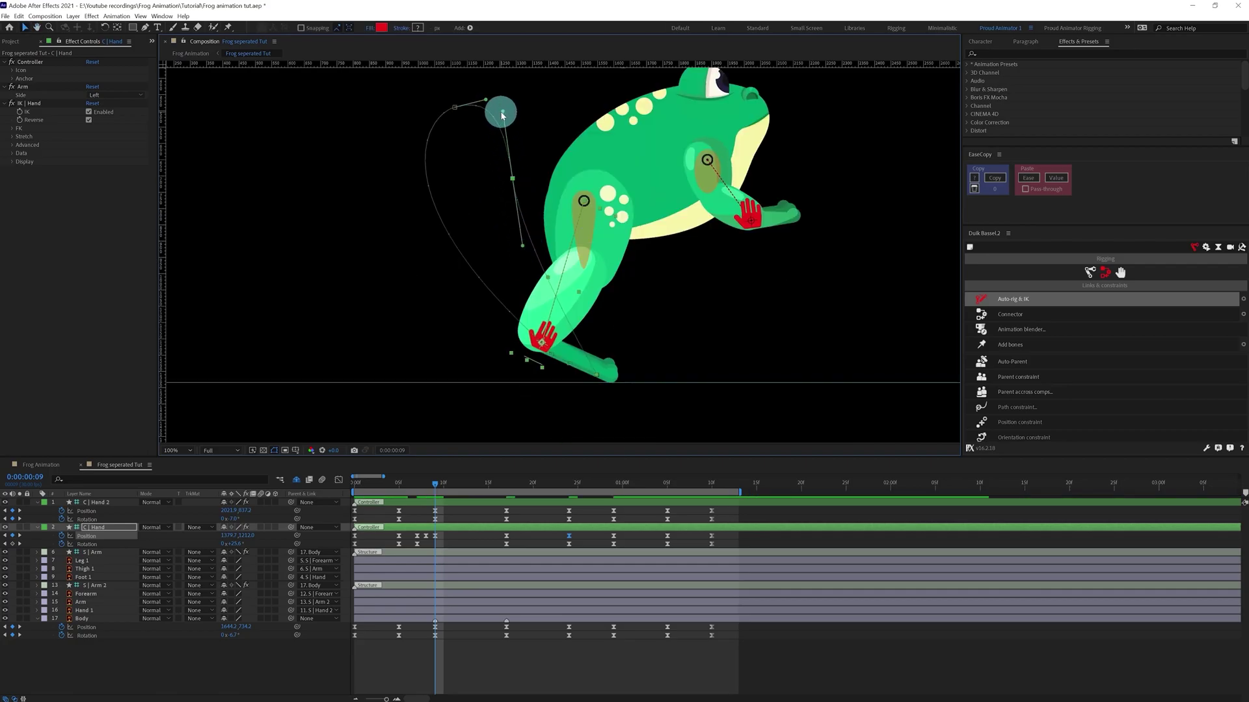
drag(503, 116, 507, 125)
drag(517, 233, 517, 241)
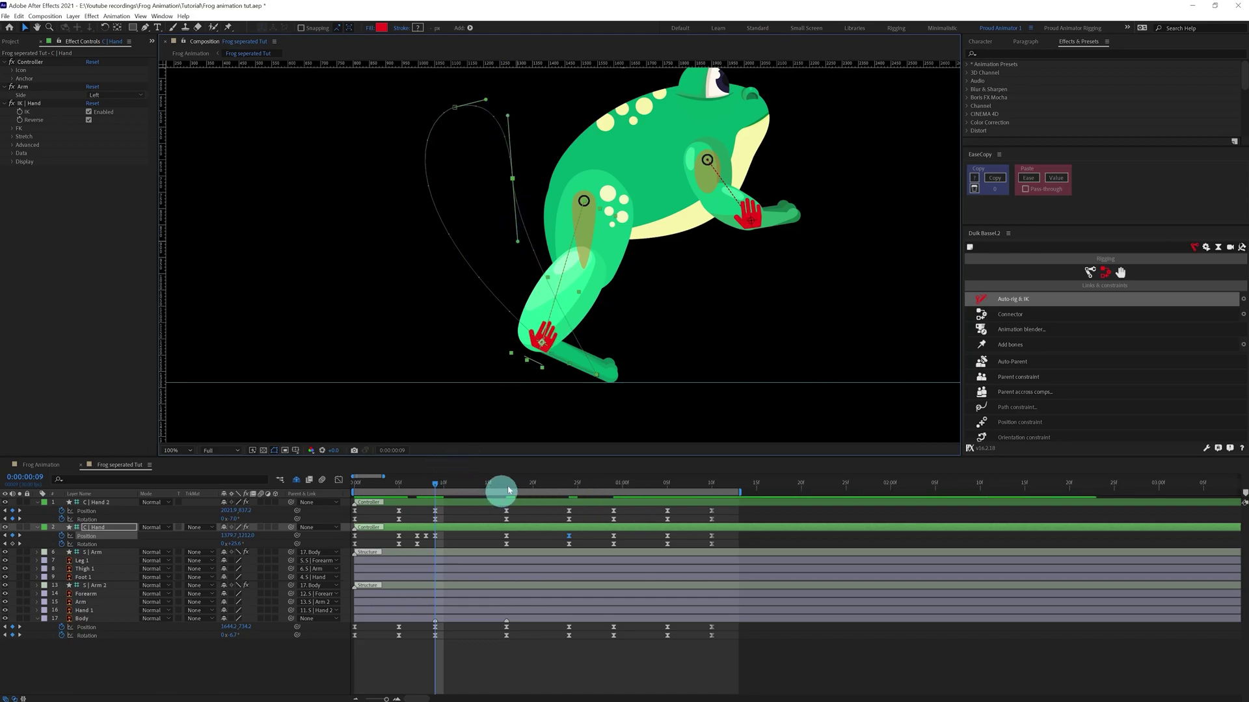
Step: At frame 28, lower the C | Hand controller and fine-tune its rotation so the hind foot rests flat on the ground guide
ctrl+click(453, 503)
drag(453, 503, 596, 499)
scroll(579, 339, up, 1)
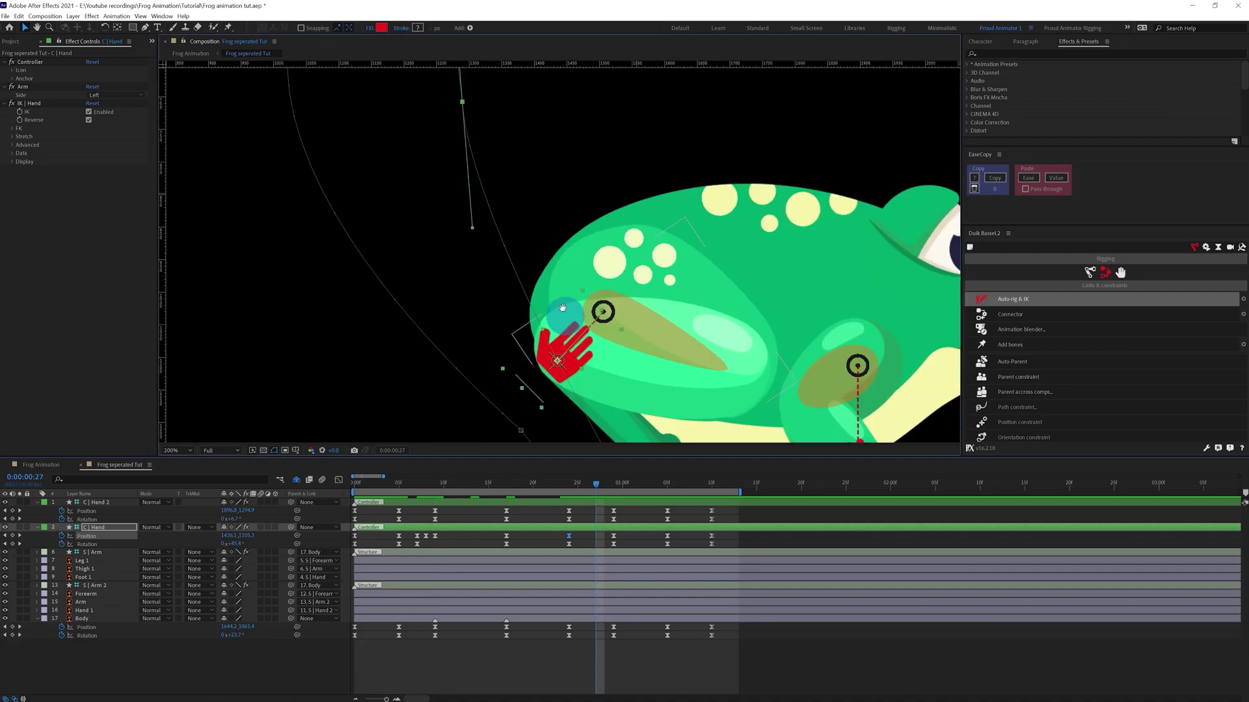
drag(563, 315, 530, 252)
mouse_move(624, 481)
mouse_down()
mouse_move(593, 483)
mouse_move(607, 485)
mouse_up()
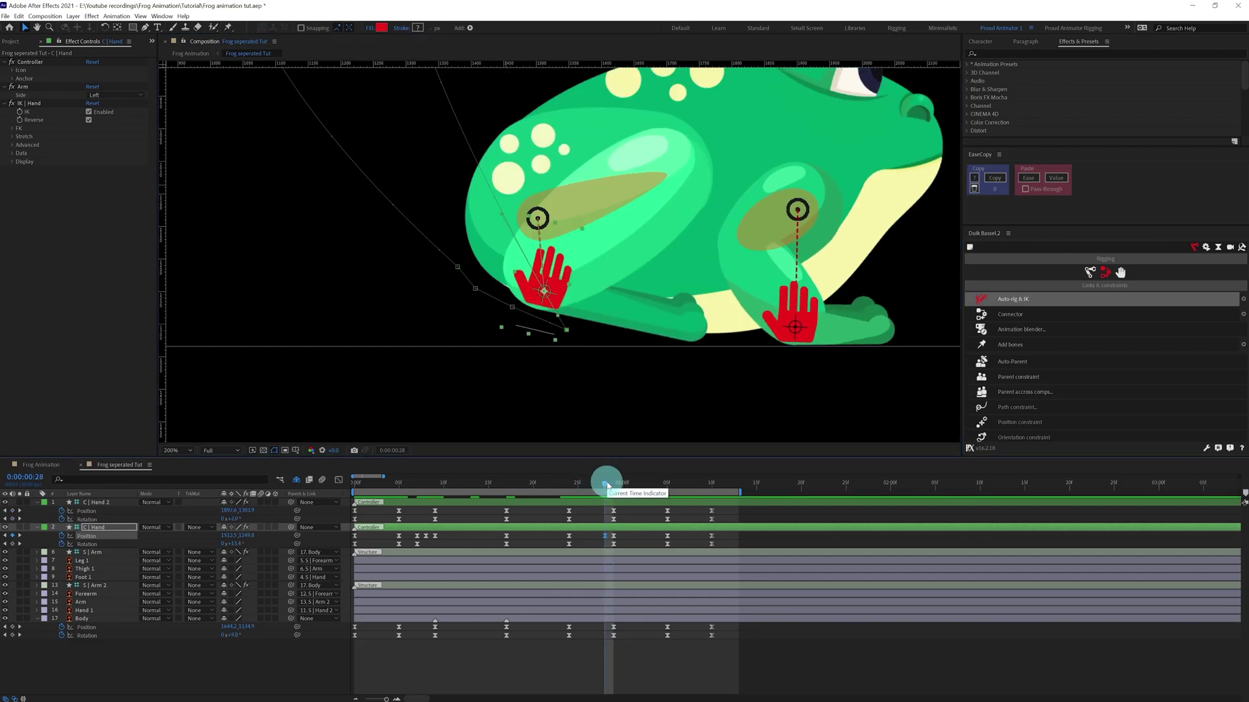
click(244, 543)
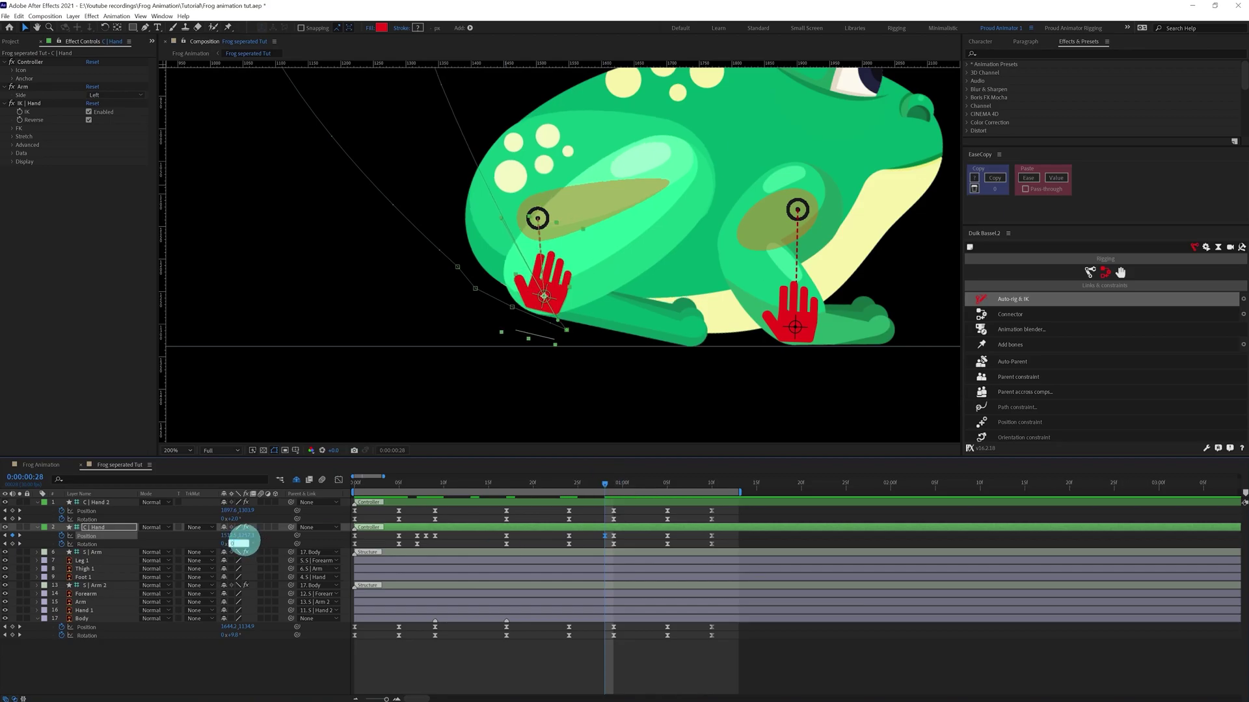
text(0)
key(Return)
drag(553, 285, 552, 310)
click(238, 543)
key(Up)
key(Up)
key(Up)
key(Up)
key(Up)
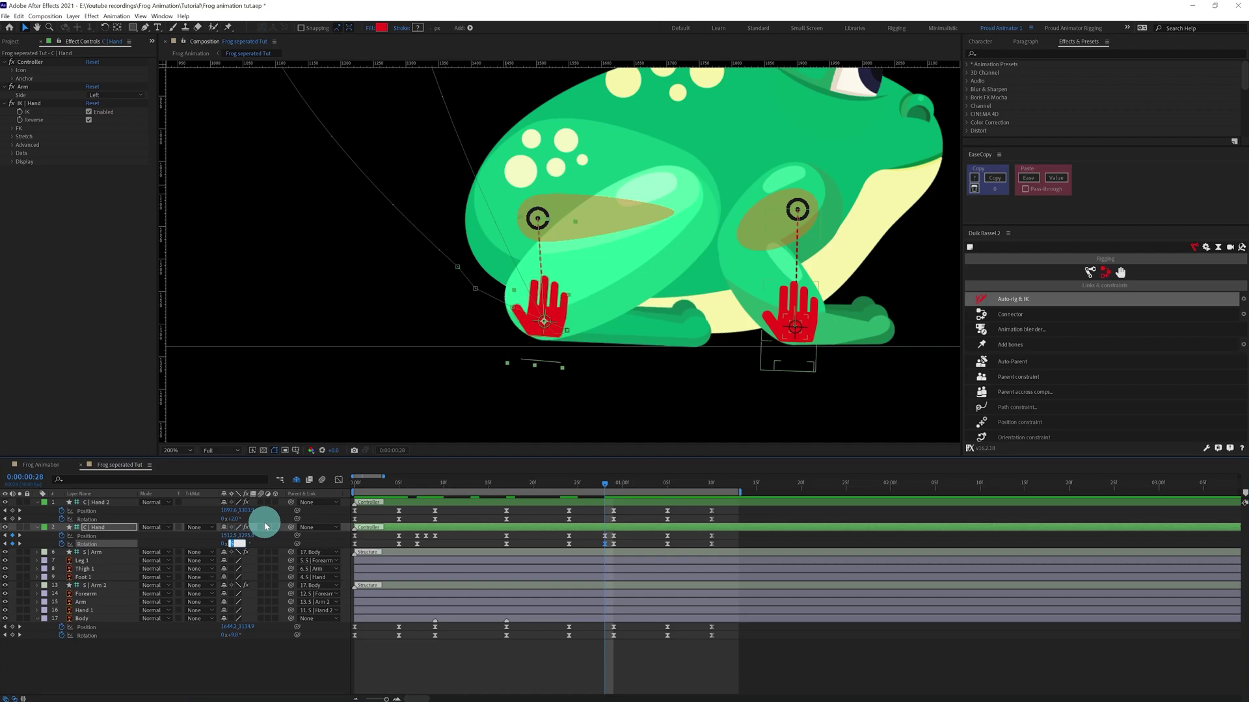
key(Down)
key(Return)
Step: Shorten the incoming handle of the frame 24 point on the C | Hand motion path
scroll(563, 339, down, 1)
scroll(563, 345, down, 1)
drag(605, 484, 534, 484)
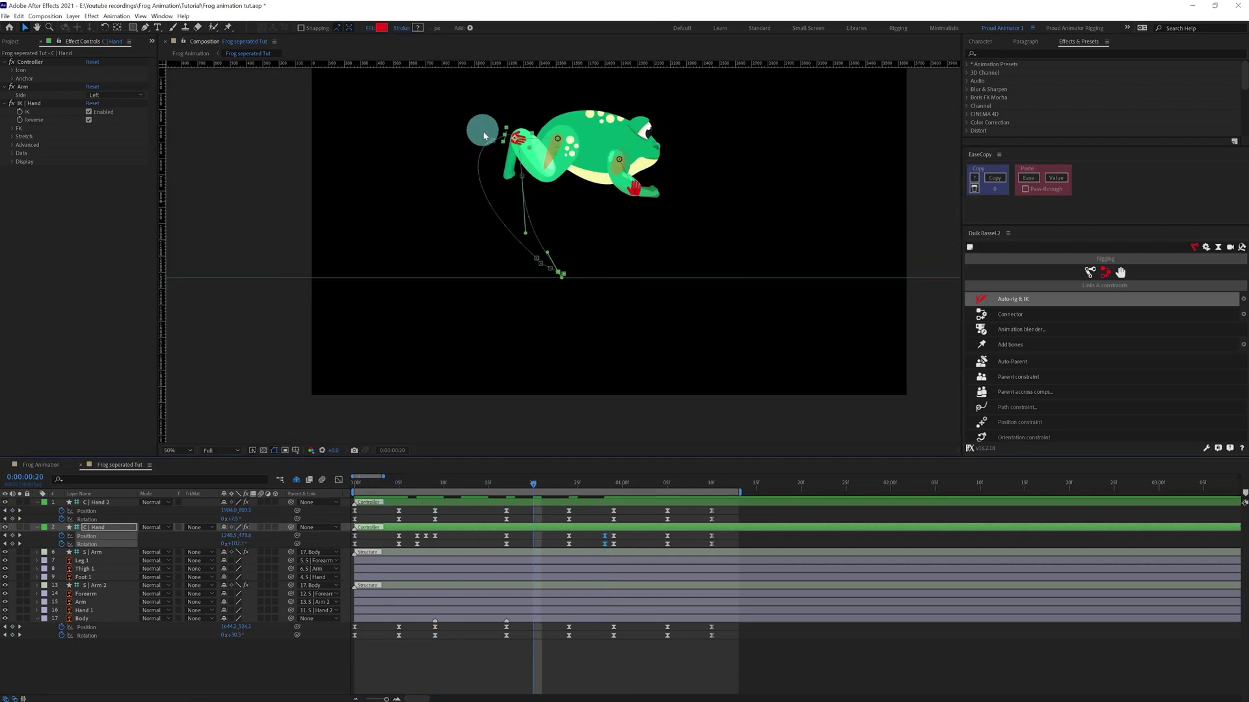
click(493, 140)
scroll(492, 139, up, 1)
drag(513, 178, 516, 215)
mouse_move(384, 486)
mouse_down()
mouse_move(357, 484)
mouse_move(399, 482)
mouse_up()
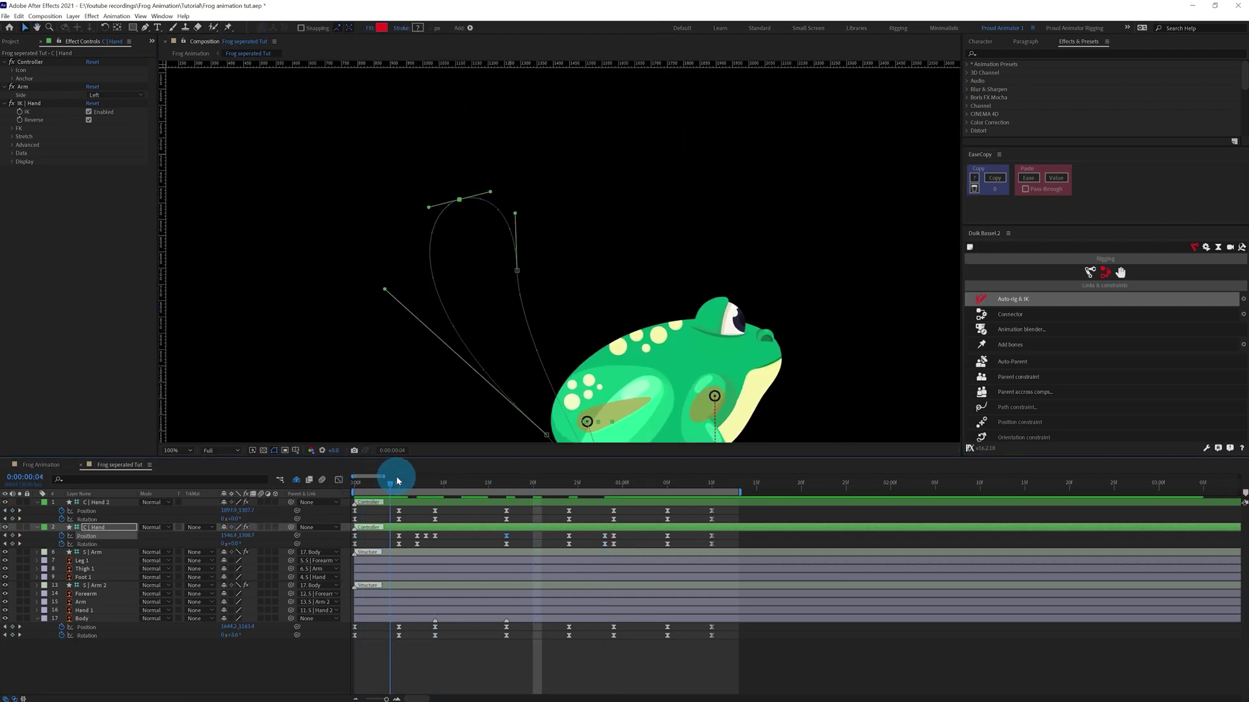
Step: Convert both hand controllers' position and rotation keyframes at frames 5–9, 17 and 24–28 to Auto Bezier
scroll(493, 362, down, 1)
drag(494, 362, 521, 269)
drag(399, 484, 401, 553)
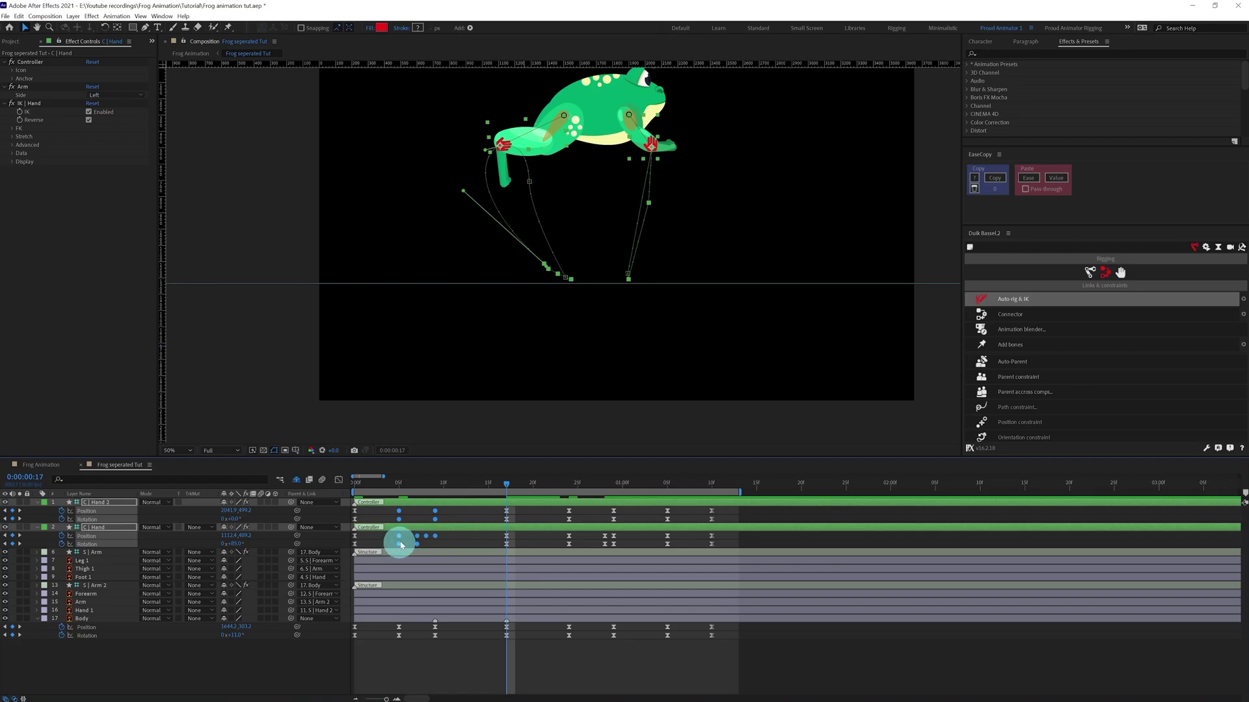
drag(685, 513, 587, 557)
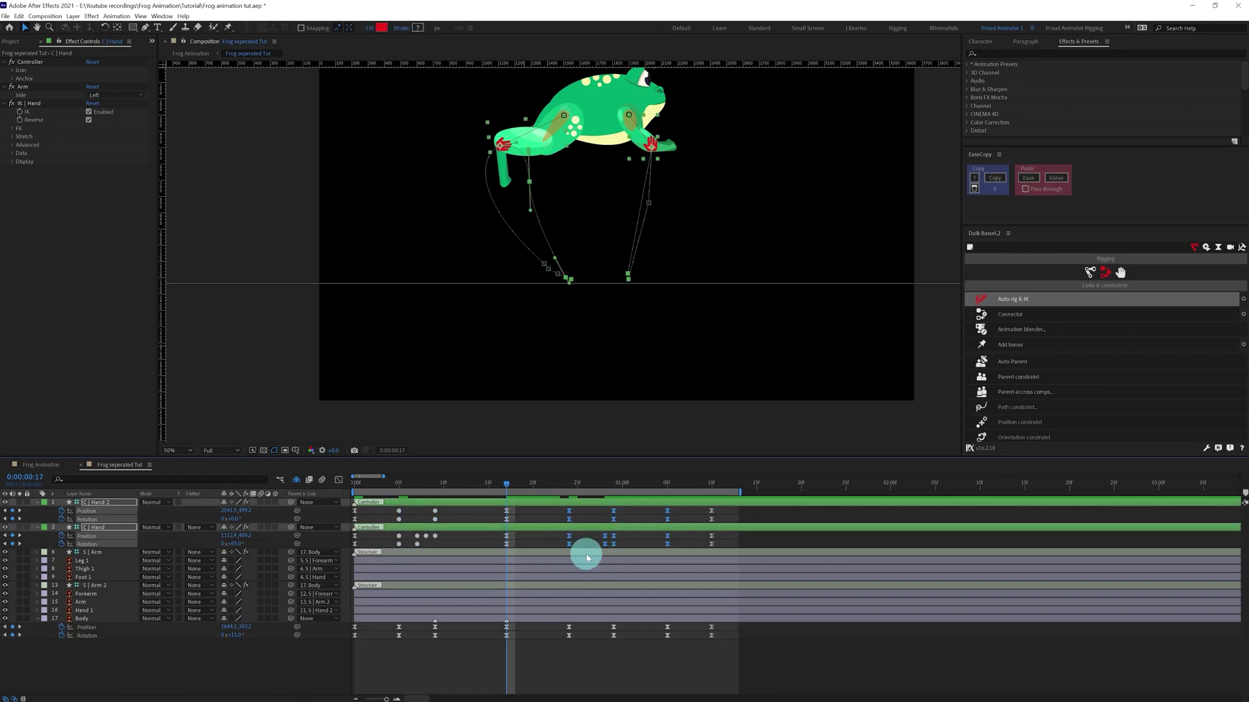
click(666, 486)
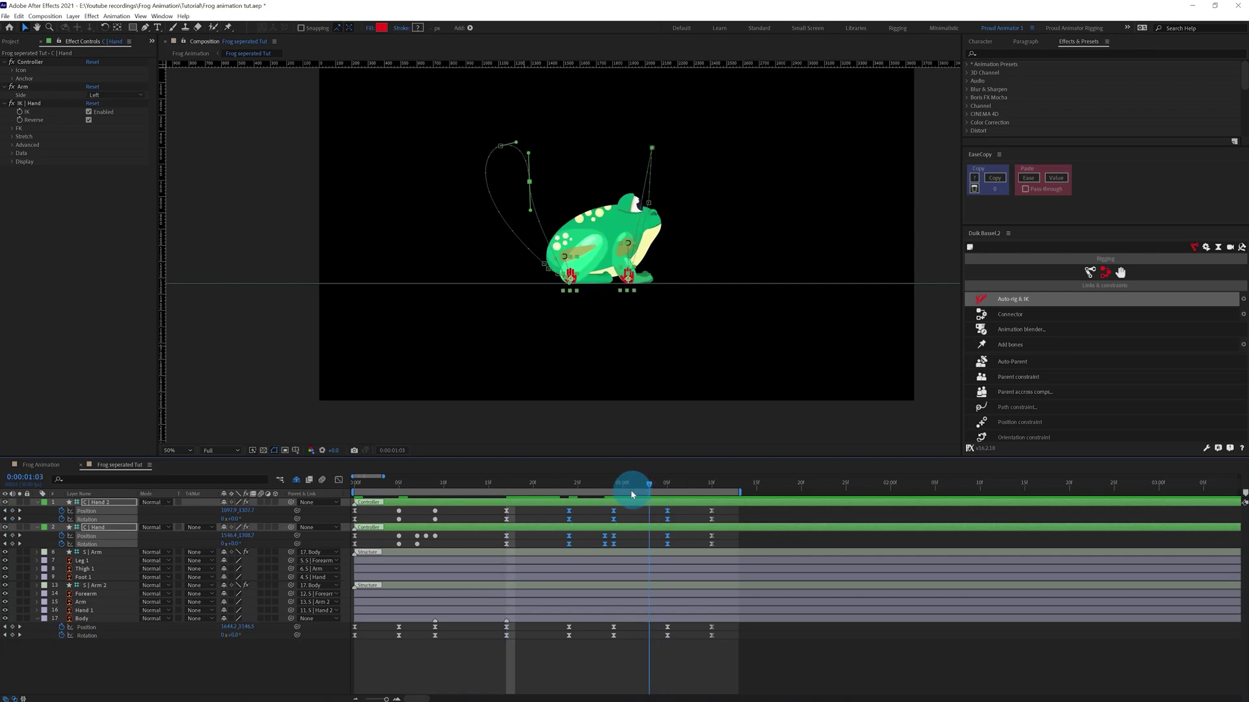
drag(631, 492, 557, 551)
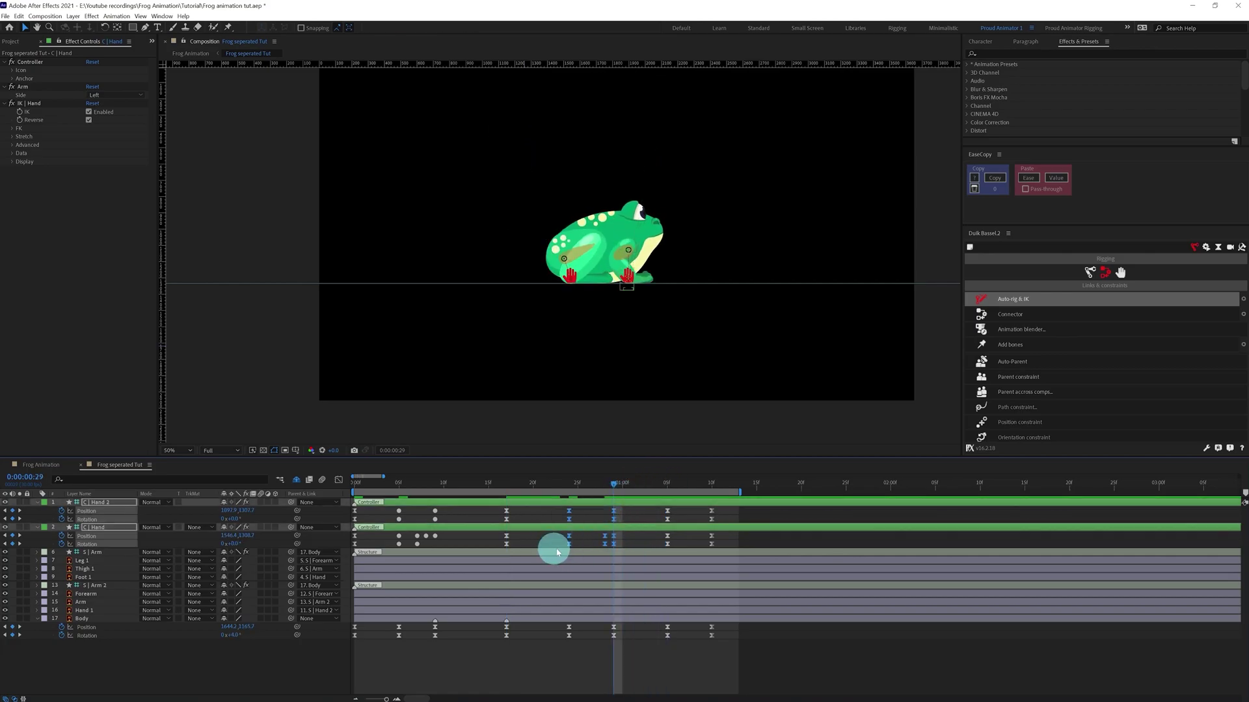
drag(605, 513, 564, 550)
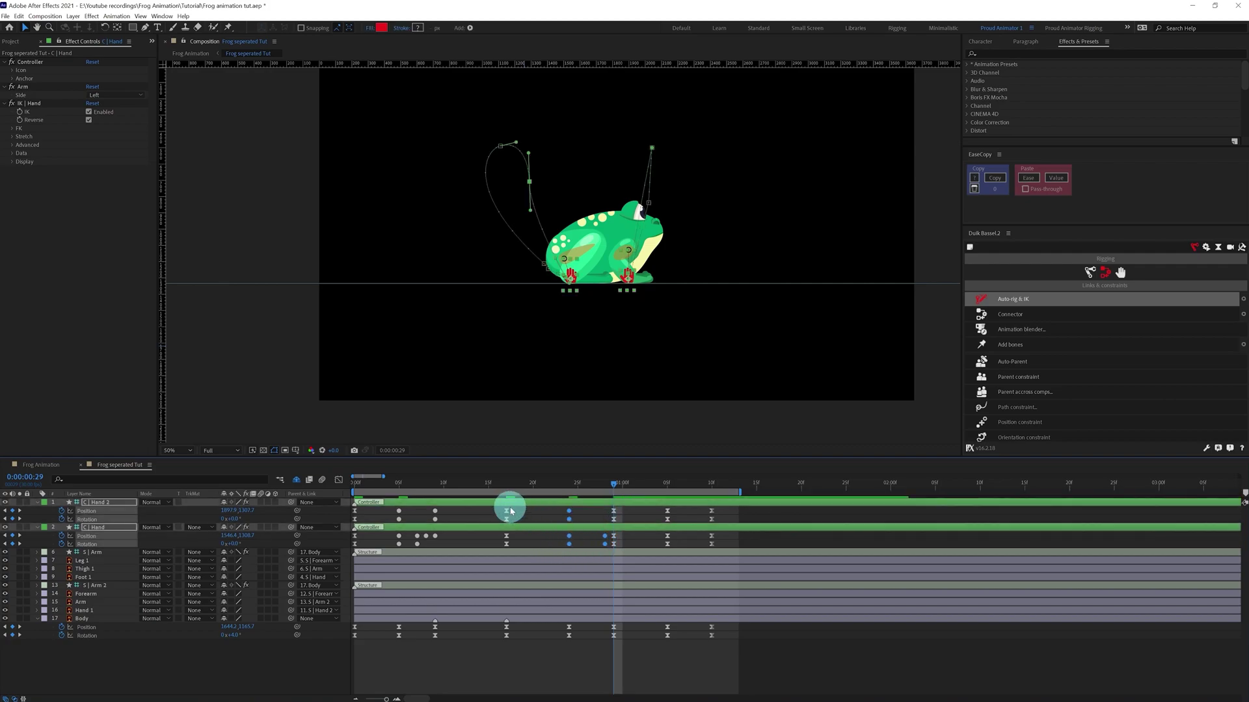
drag(511, 504, 509, 548)
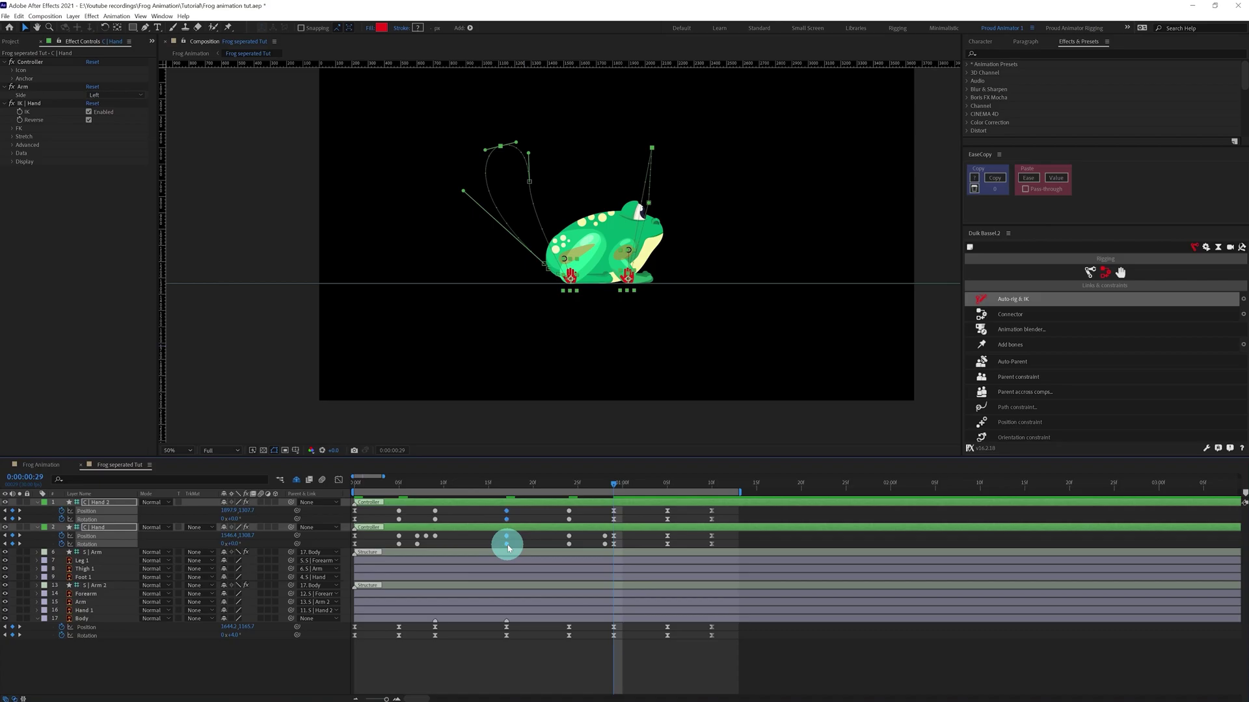
Step: Preview the jump from frame 0
click(400, 495)
click(355, 486)
click(372, 514)
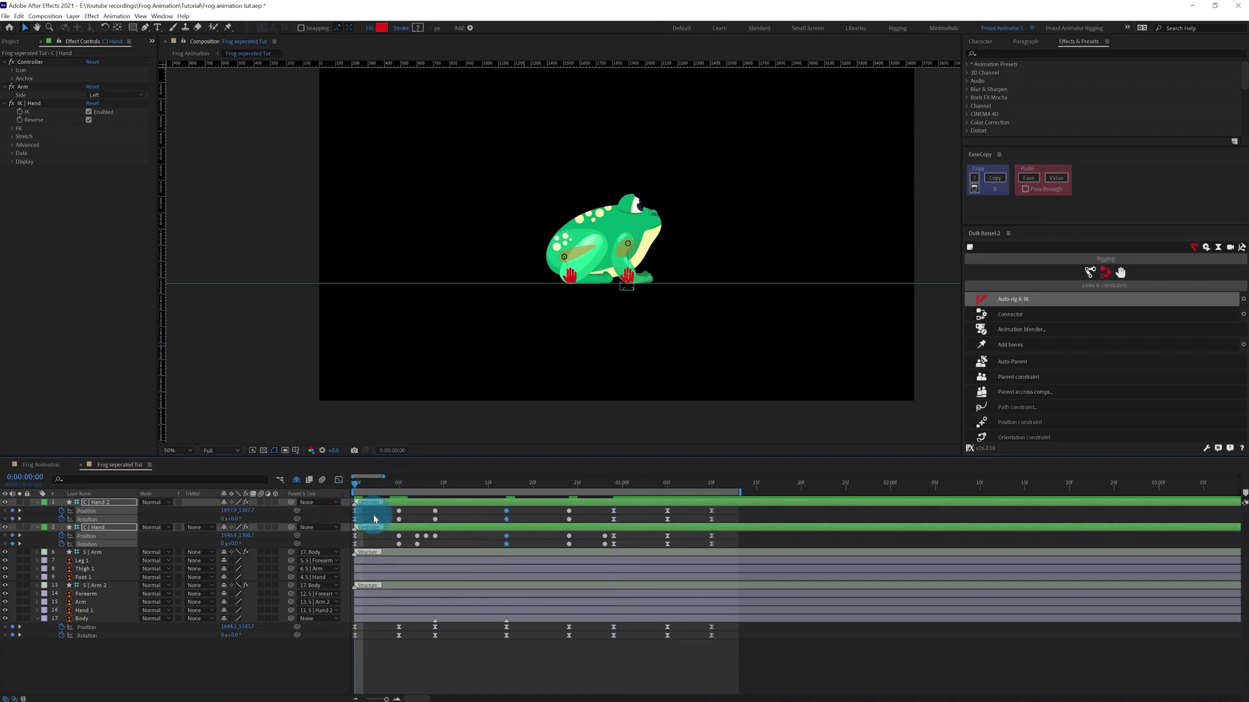
key(space)
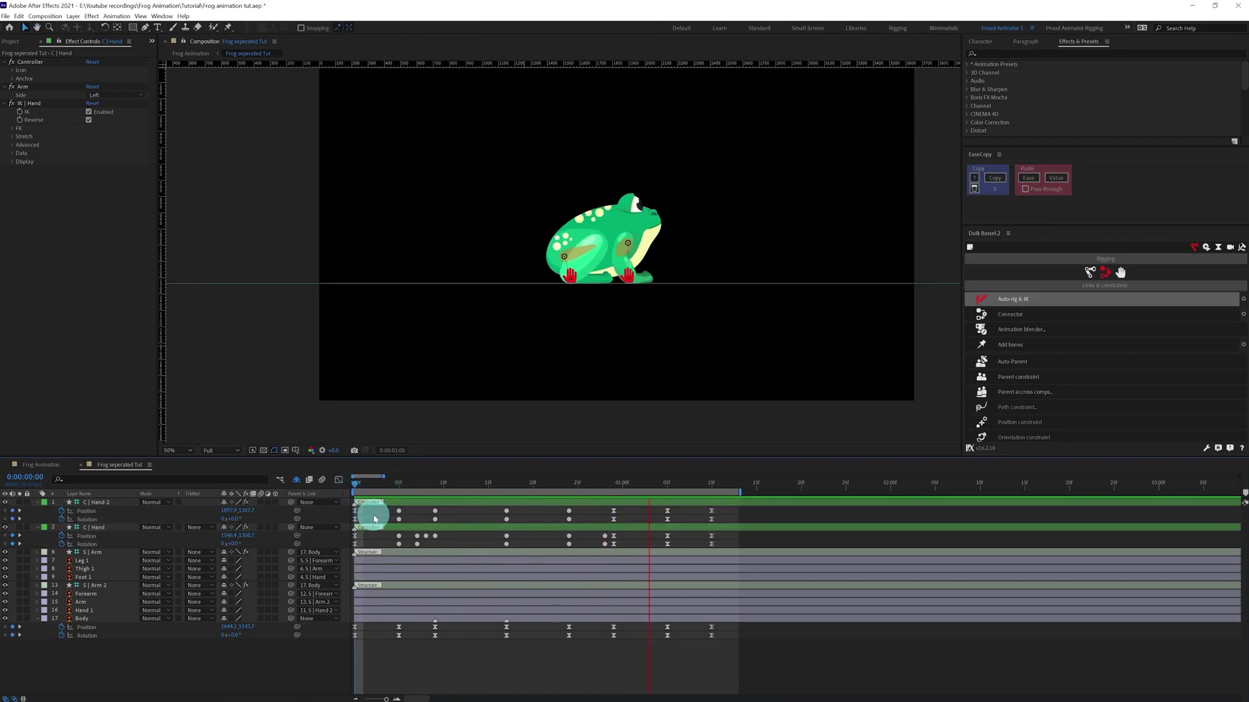
Step: Convert the Body layer's position and rotation keyframes at frames 9 and 24 to Auto Bezier
click(456, 628)
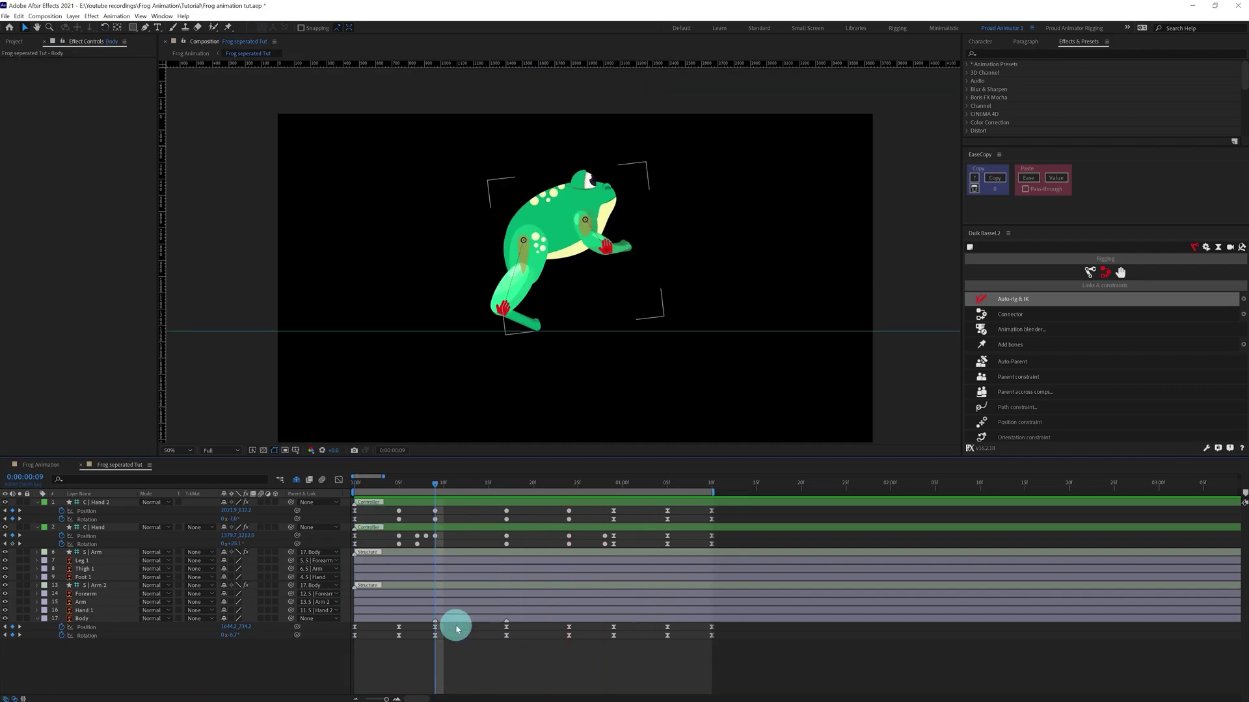
drag(437, 635, 420, 642)
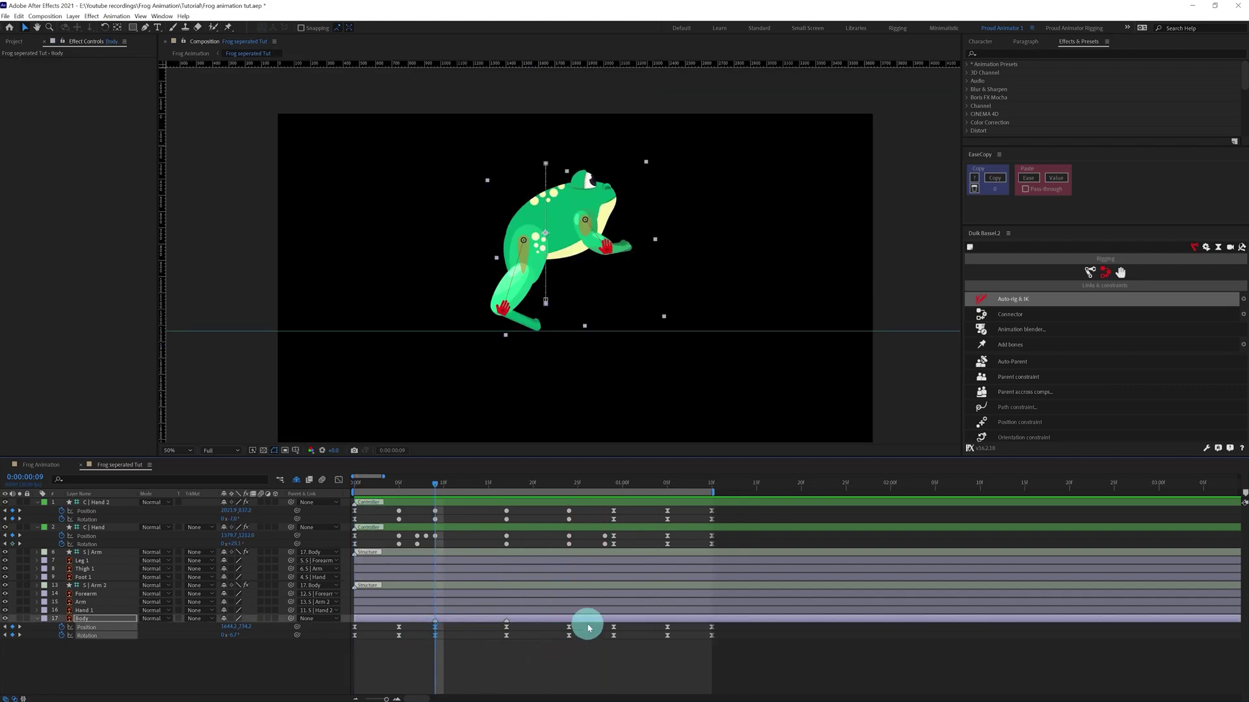
drag(584, 625, 570, 640)
click(436, 477)
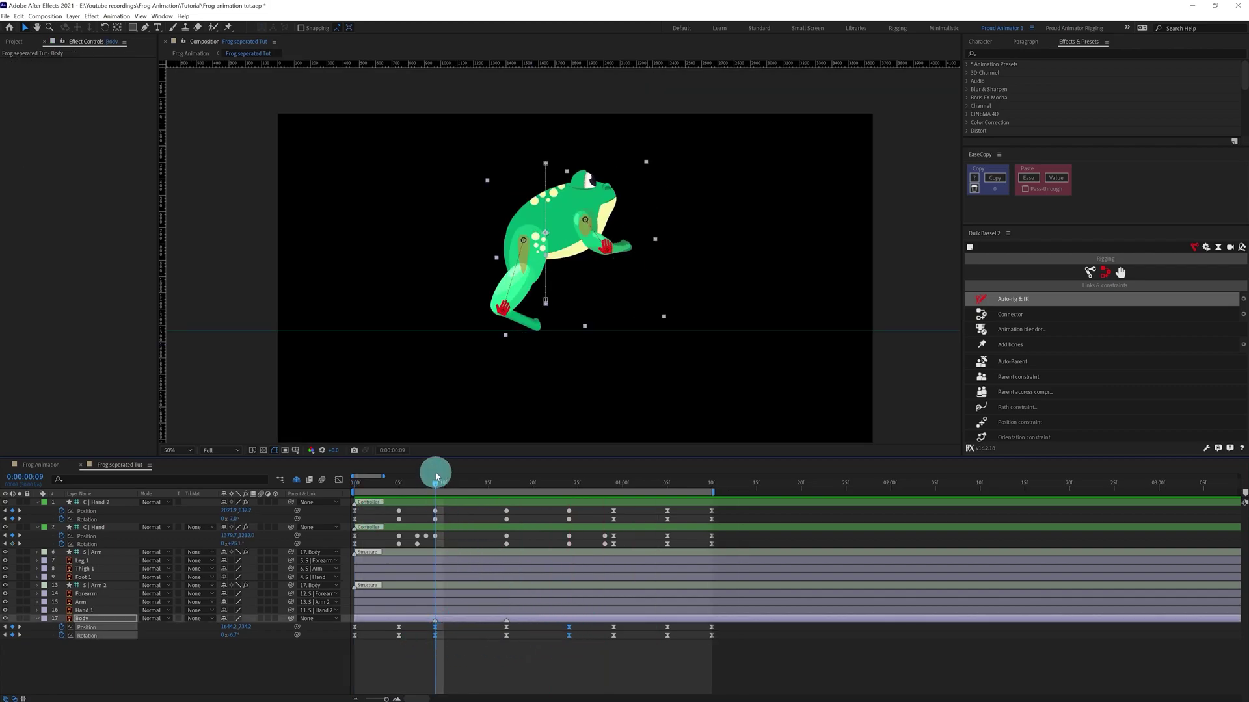
drag(437, 486, 569, 484)
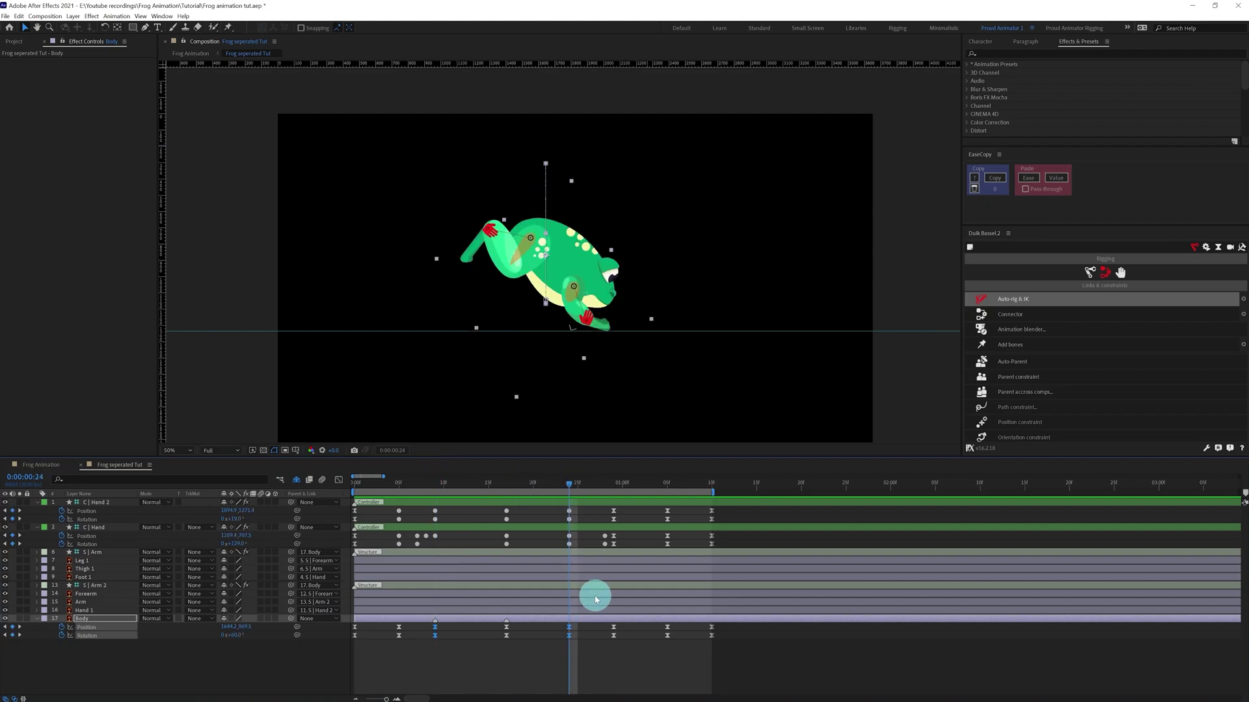
click(575, 628)
ctrl+click(569, 629)
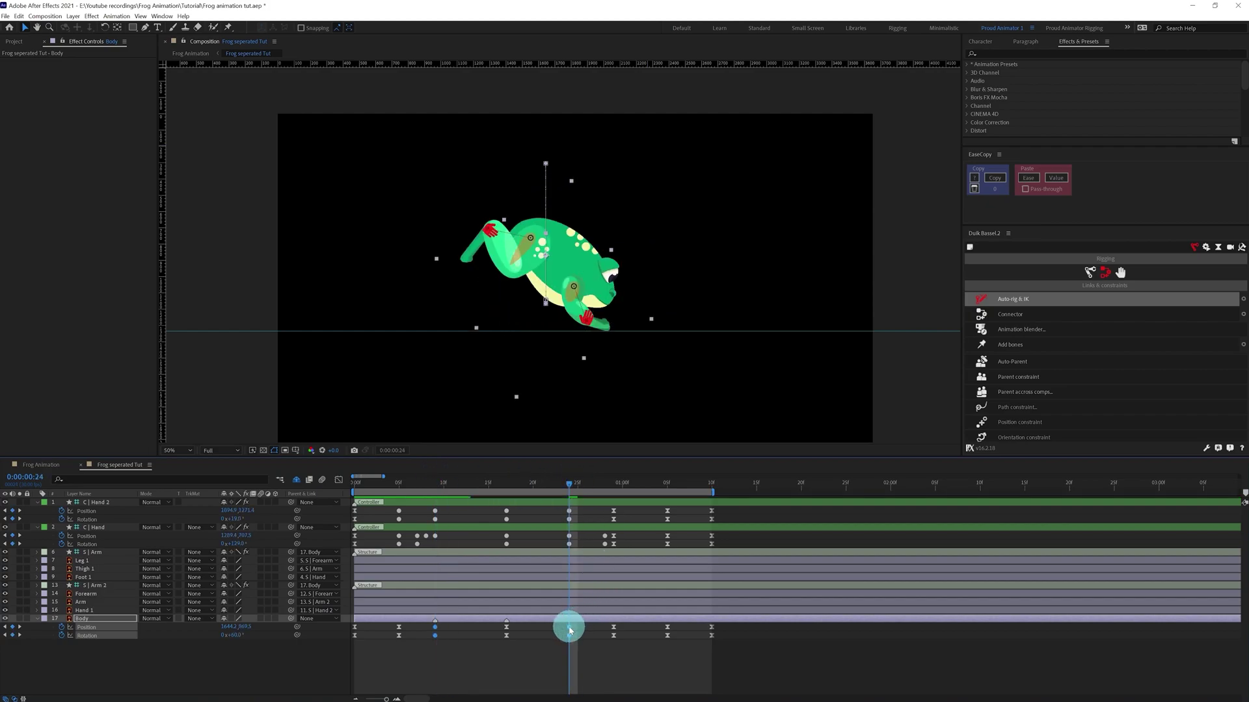
Step: In the graph editor, lengthen both ease handles of the Body's position keyframe at frame 17 for a longer hang at the peak
click(498, 633)
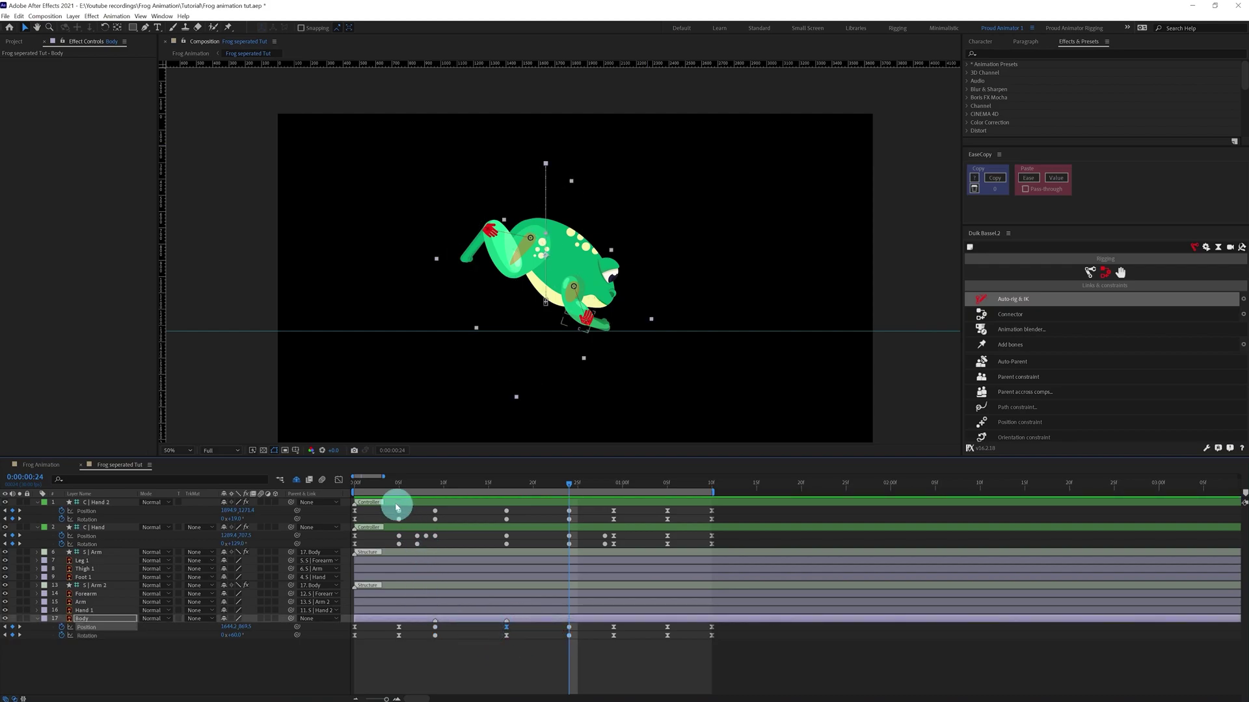
click(506, 485)
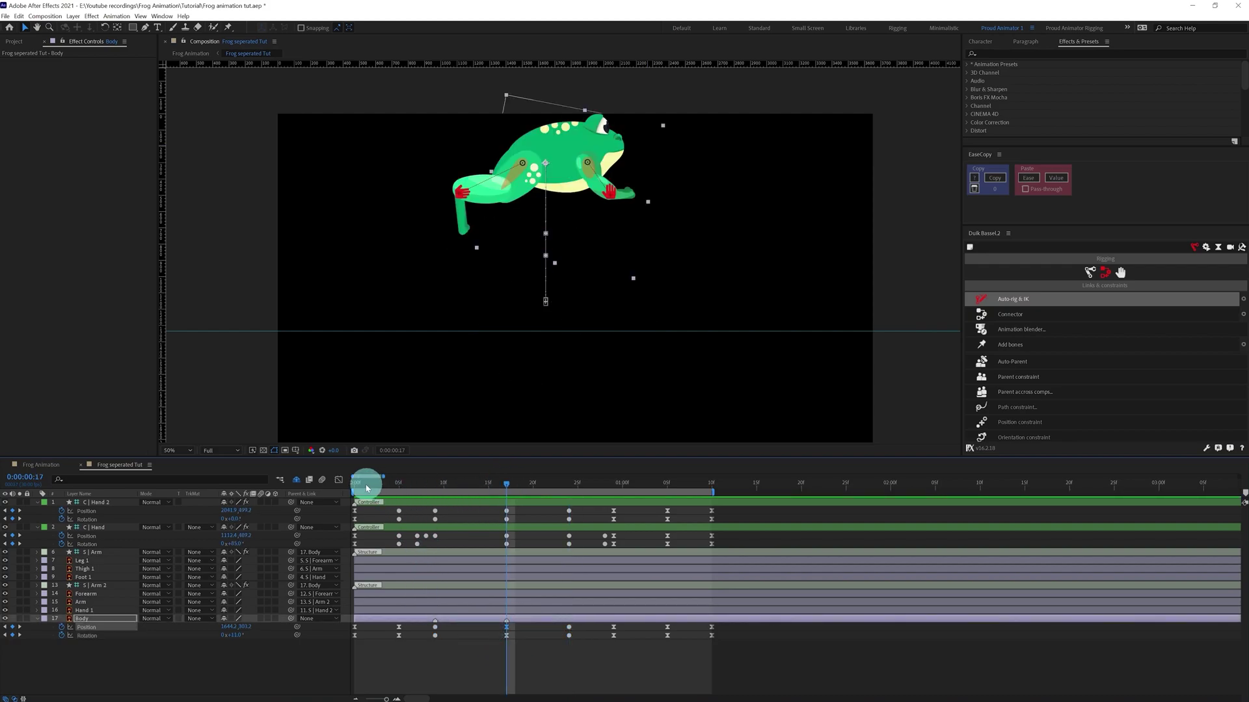
click(339, 481)
key(equal)
key(equal)
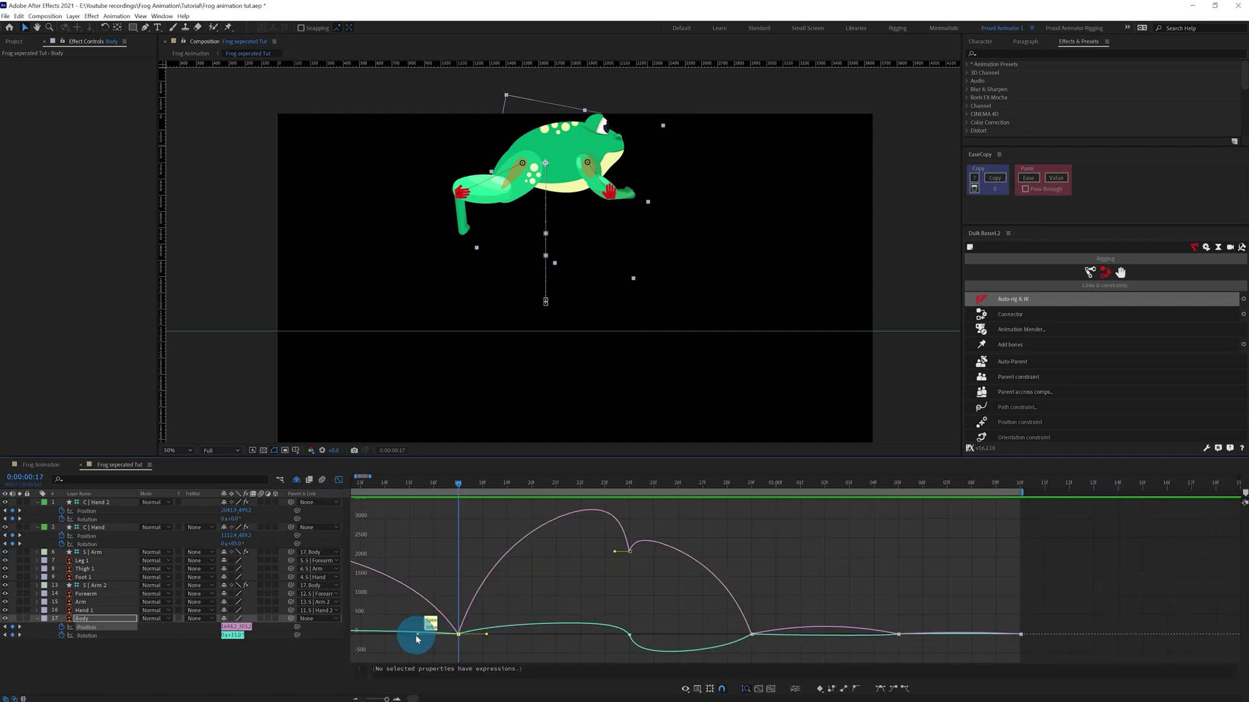
drag(416, 636, 406, 636)
drag(487, 635, 511, 635)
drag(407, 639, 402, 639)
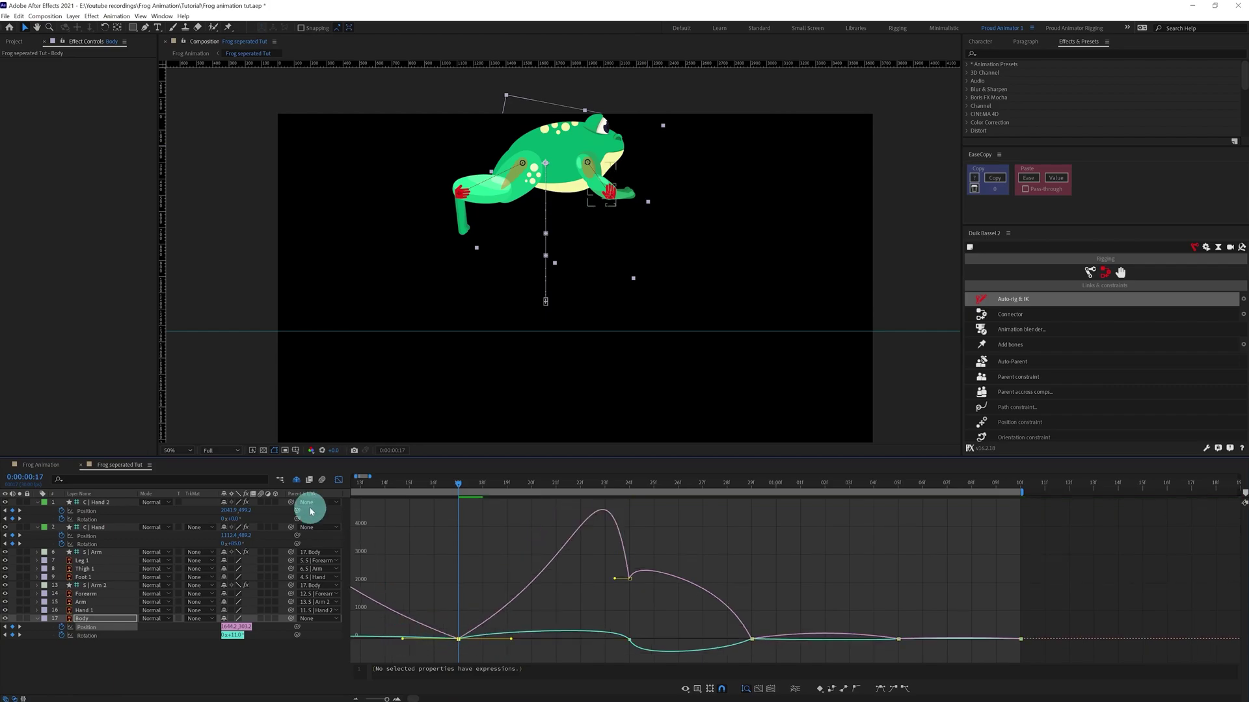
Step: Close the graph editor and bend the C | Hand 2 motion path into a rounded arc around its frame 17 peak
click(339, 480)
click(522, 641)
key(minus)
key(minus)
click(91, 510)
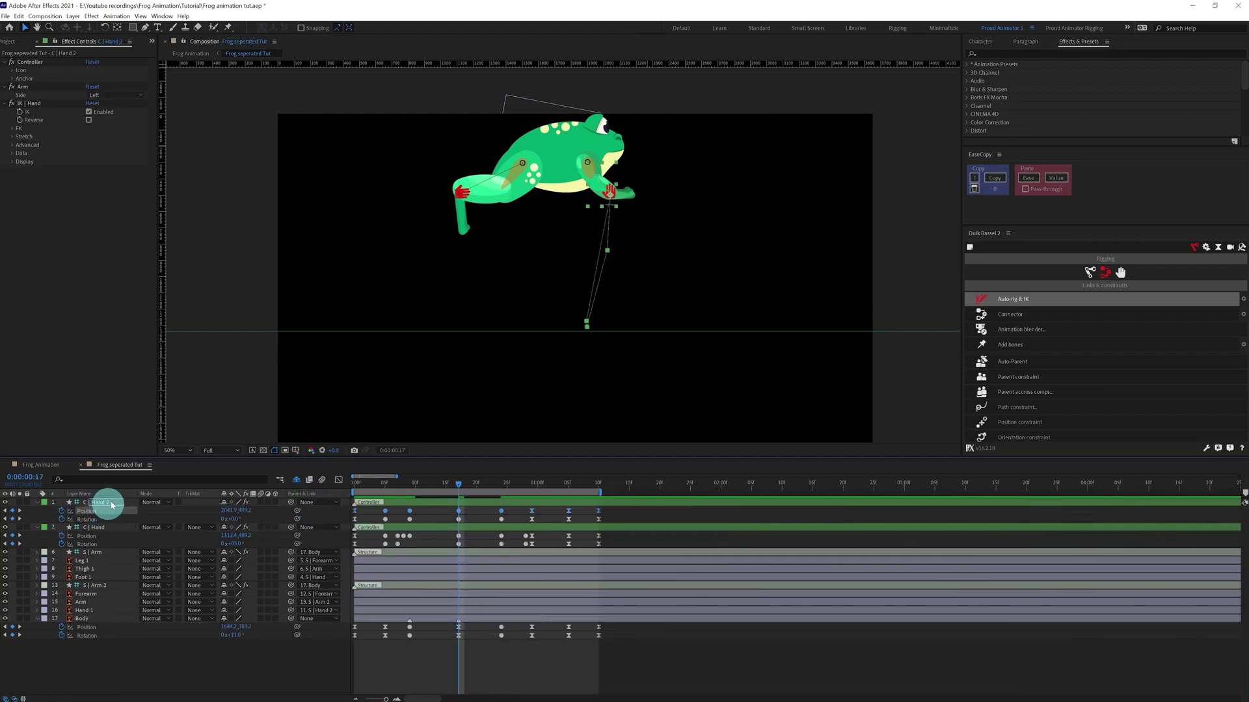
scroll(705, 156, up, 4)
drag(711, 160, 611, 313)
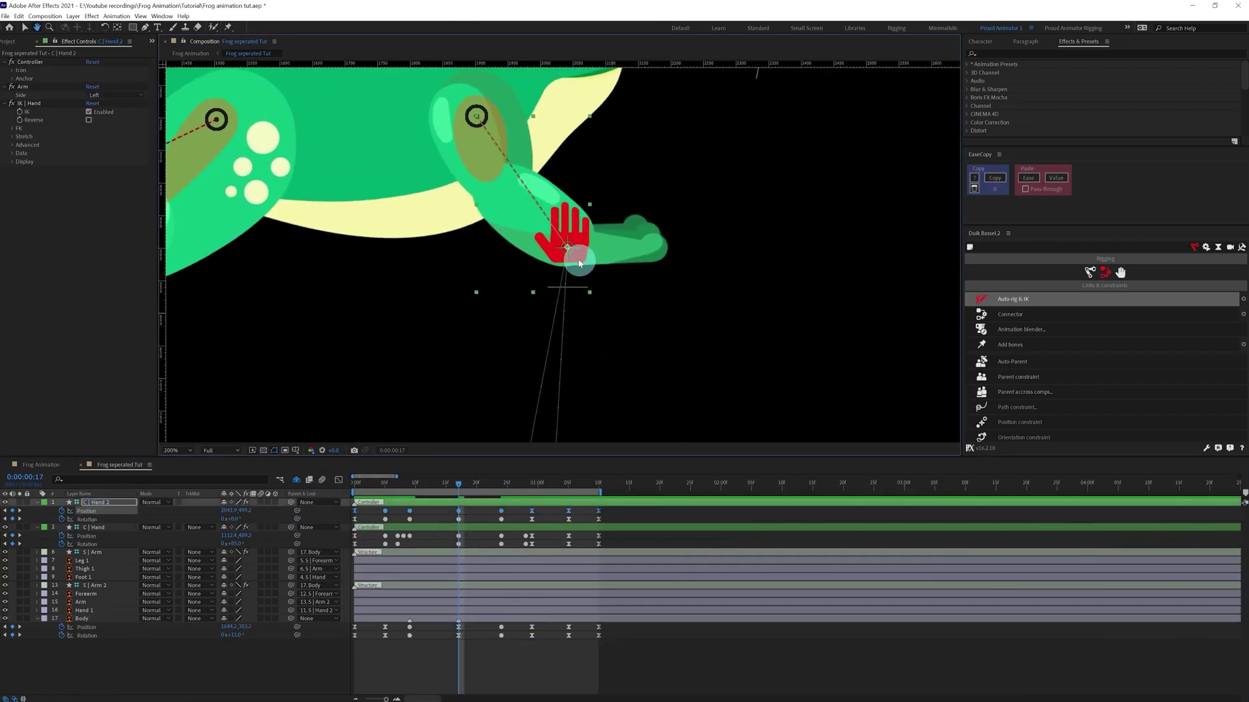
drag(568, 247, 581, 138)
scroll(478, 259, down, 1)
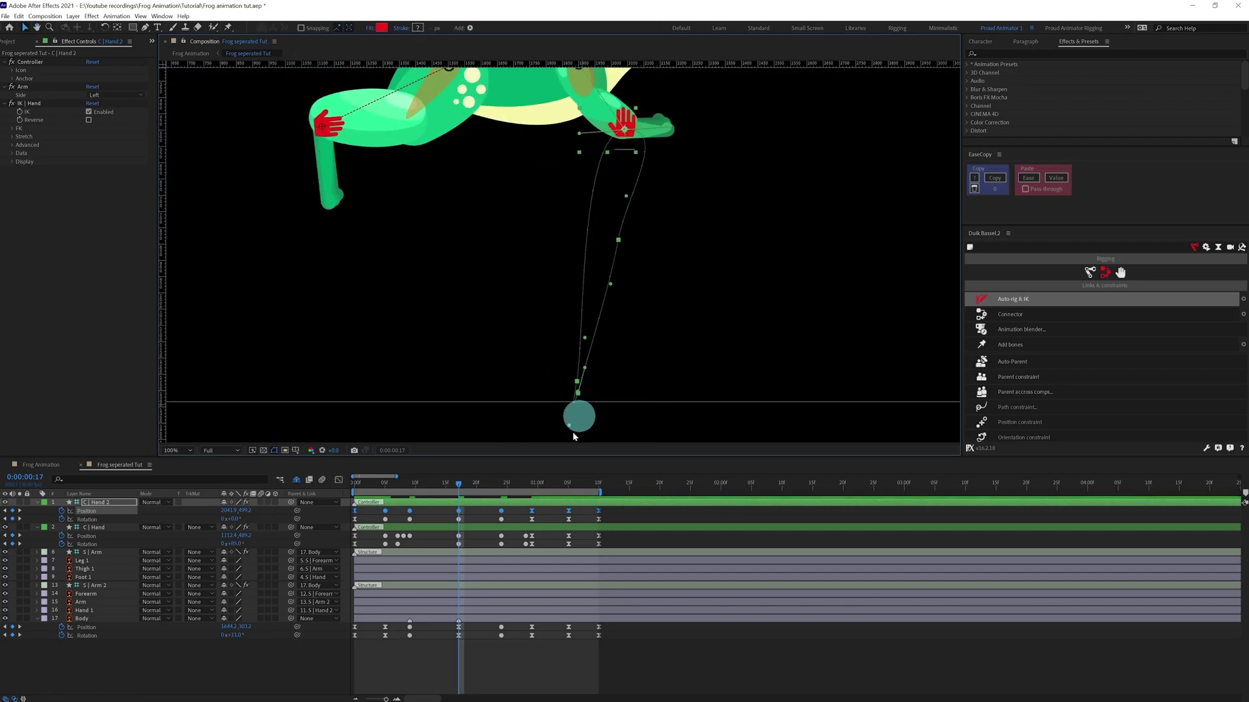
scroll(580, 392, up, 1)
Step: Adjust the lower C | Hand 2 motion-path handles so the hand leaves and meets the ground along smooth, near-vertical curves
drag(580, 393, 566, 326)
click(448, 509)
click(561, 304)
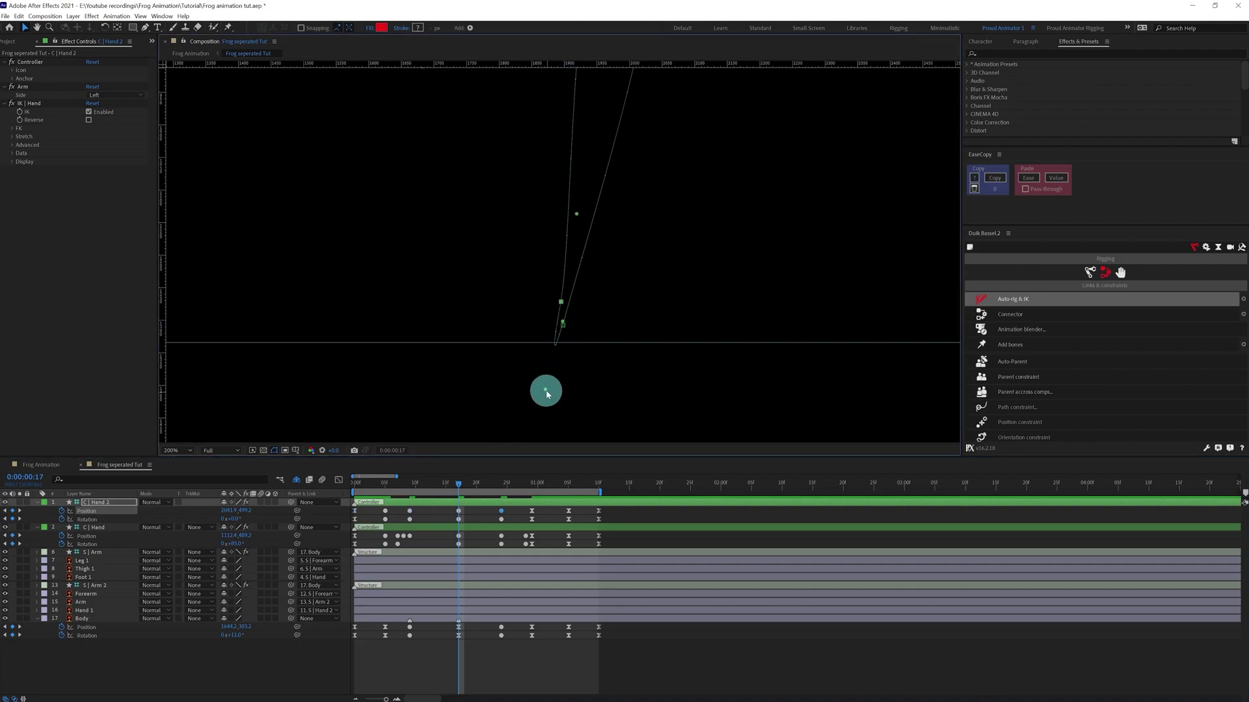
drag(545, 391, 557, 329)
drag(564, 273, 561, 123)
scroll(558, 301, down, 2)
drag(557, 303, 553, 355)
Step: Delete the Body layer's rotation keyframe at frame 17
drag(417, 485, 446, 489)
scroll(594, 349, up, 1)
click(602, 134)
click(458, 636)
key(Delete)
Step: Delete the C | Hand 2 position and rotation keyframes at frame 9
scroll(477, 277, down, 1)
drag(477, 277, 553, 275)
scroll(571, 233, up, 1)
click(459, 510)
click(409, 511)
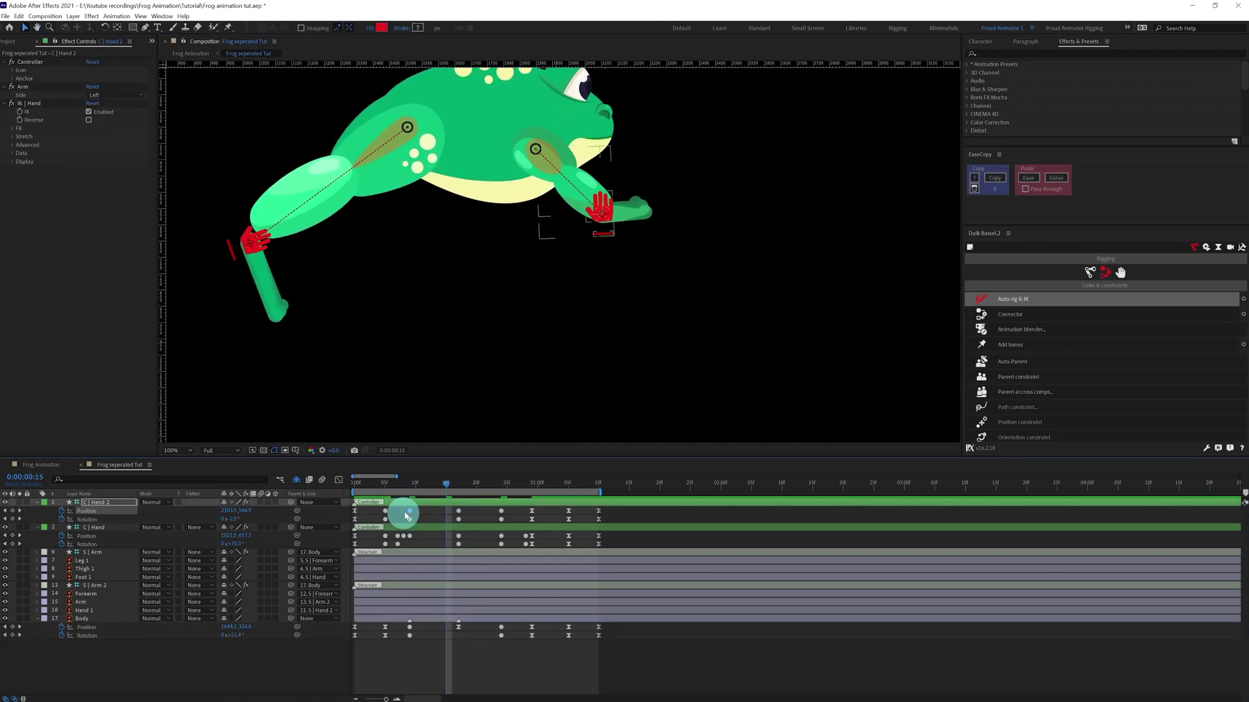
key(Delete)
click(583, 193)
click(409, 519)
drag(567, 344, 658, 228)
key(Delete)
Step: Pull the C | Hand 2 position at frame 17 back beneath the frog's shoulder
click(582, 193)
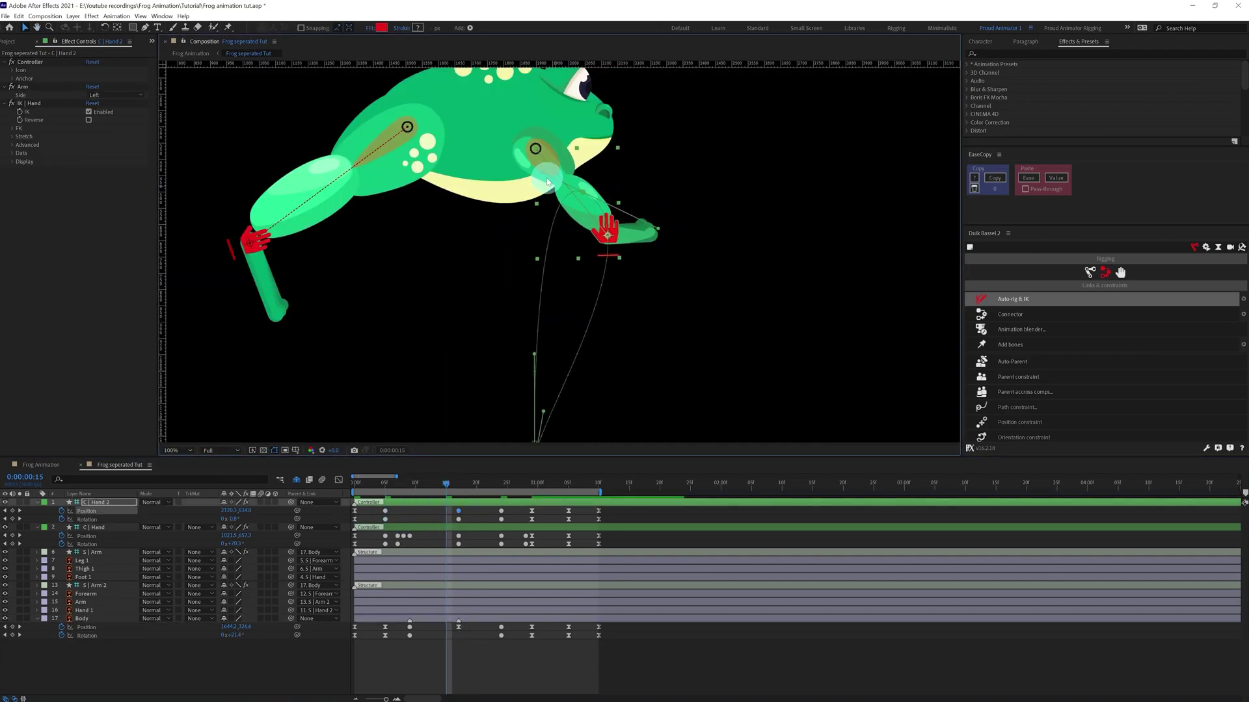
drag(578, 195, 526, 219)
click(458, 487)
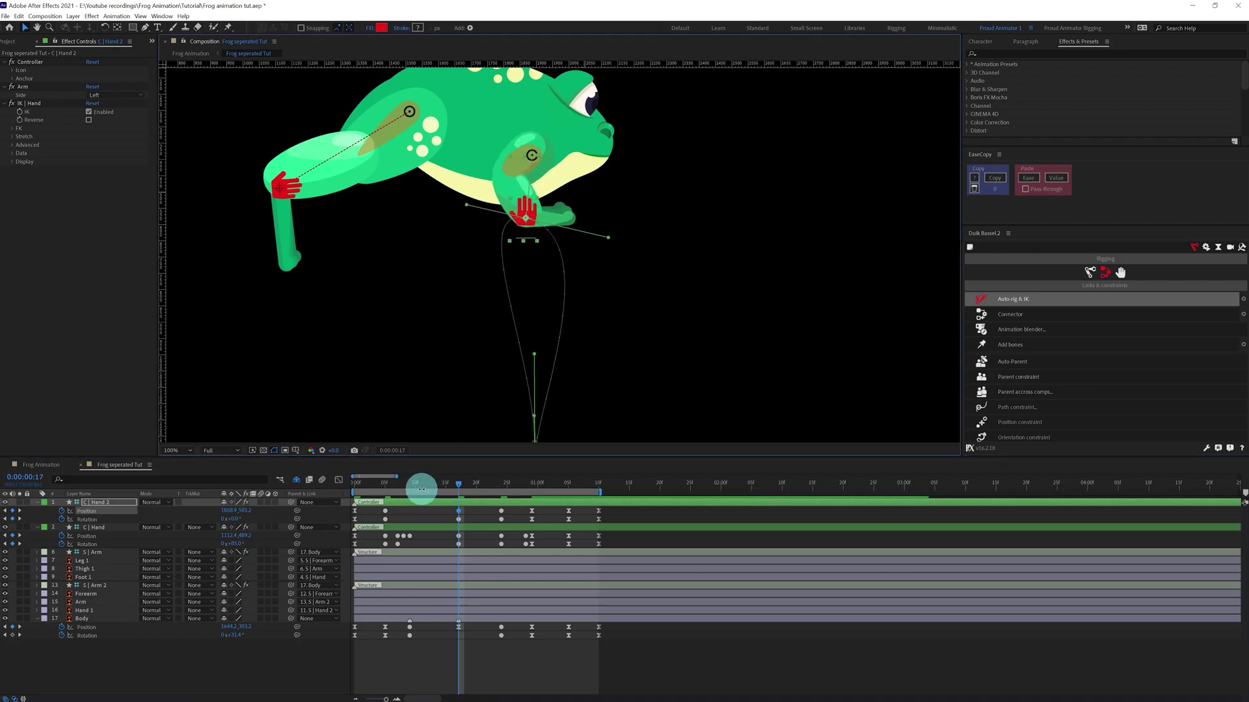
Step: Key new C | Hand 2 positions with the hand raised forward at frame 12 and raised beneath the shoulder at frame 20
click(427, 487)
drag(577, 303, 588, 238)
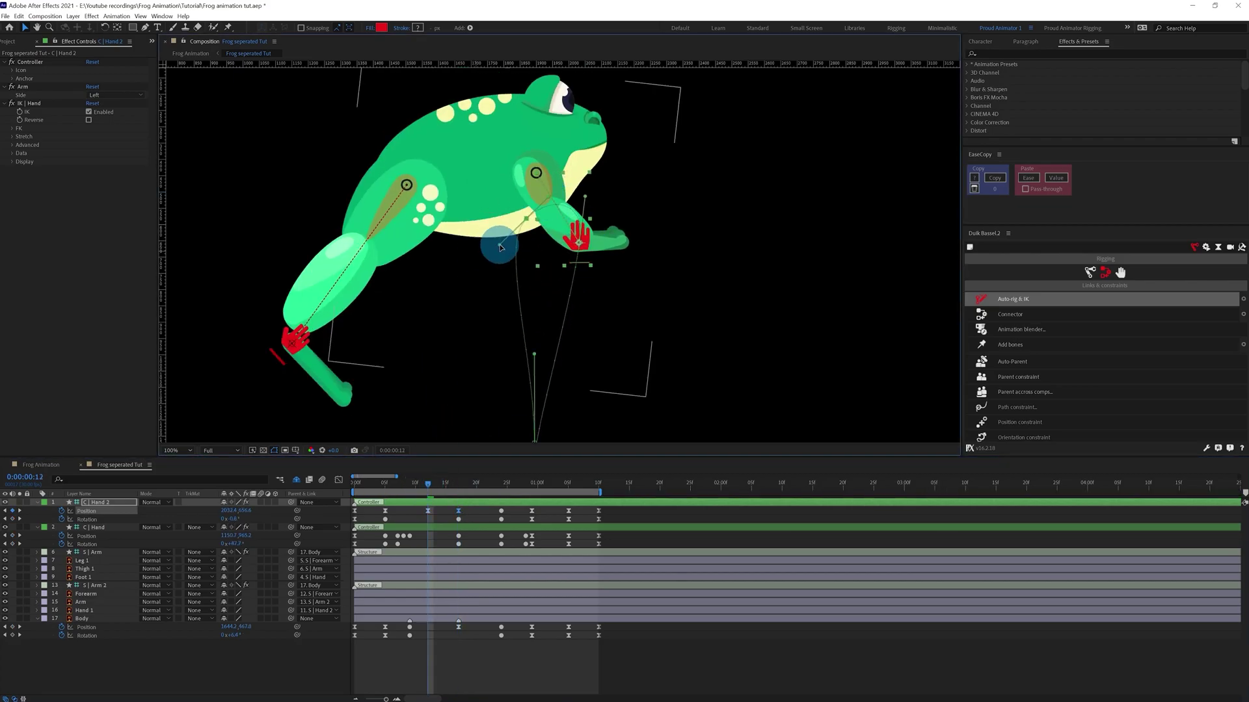
mouse_move(453, 485)
mouse_down()
mouse_move(488, 485)
mouse_move(476, 484)
mouse_up()
drag(523, 317, 518, 287)
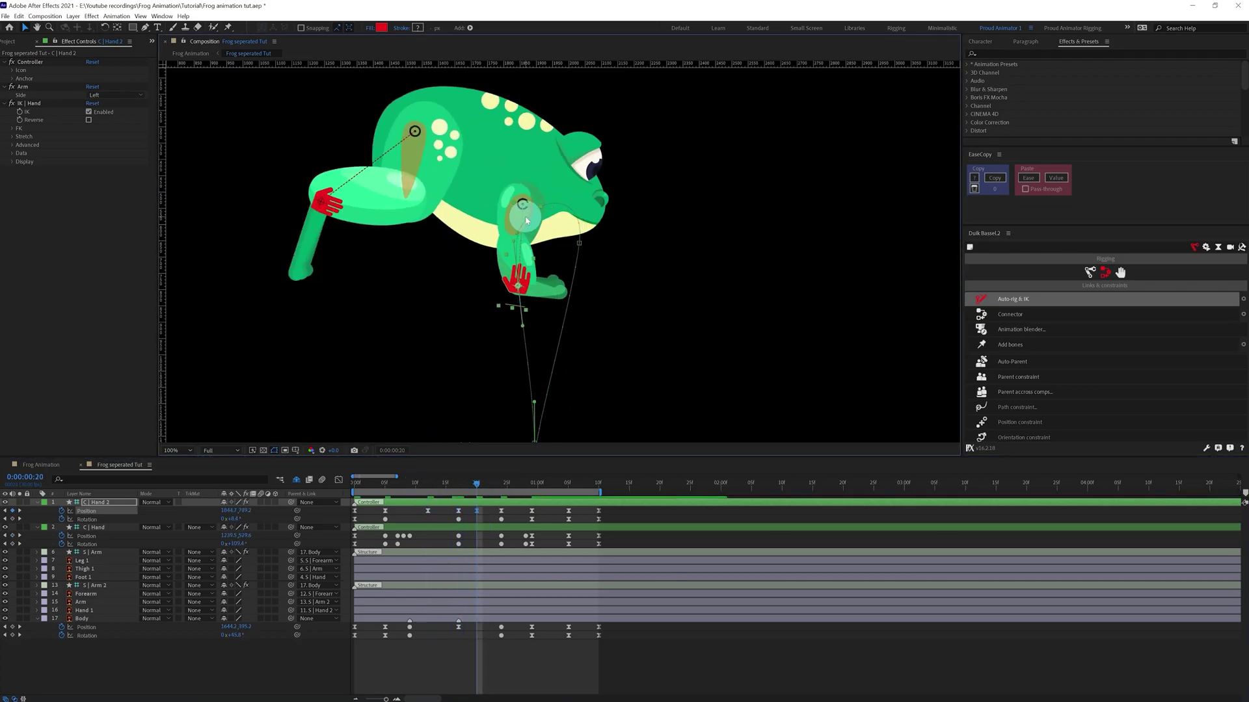
Step: Convert the C | Hand 2 position keyframes at frames 12, 17 and 20 to Auto Bezier
click(501, 485)
drag(520, 370, 521, 218)
drag(488, 510, 421, 515)
ctrl+click(427, 511)
Step: Key a new C | Hand position at frame 12 with the rear leg pulled up closer to the body
click(428, 485)
drag(451, 351, 549, 487)
drag(398, 328, 423, 279)
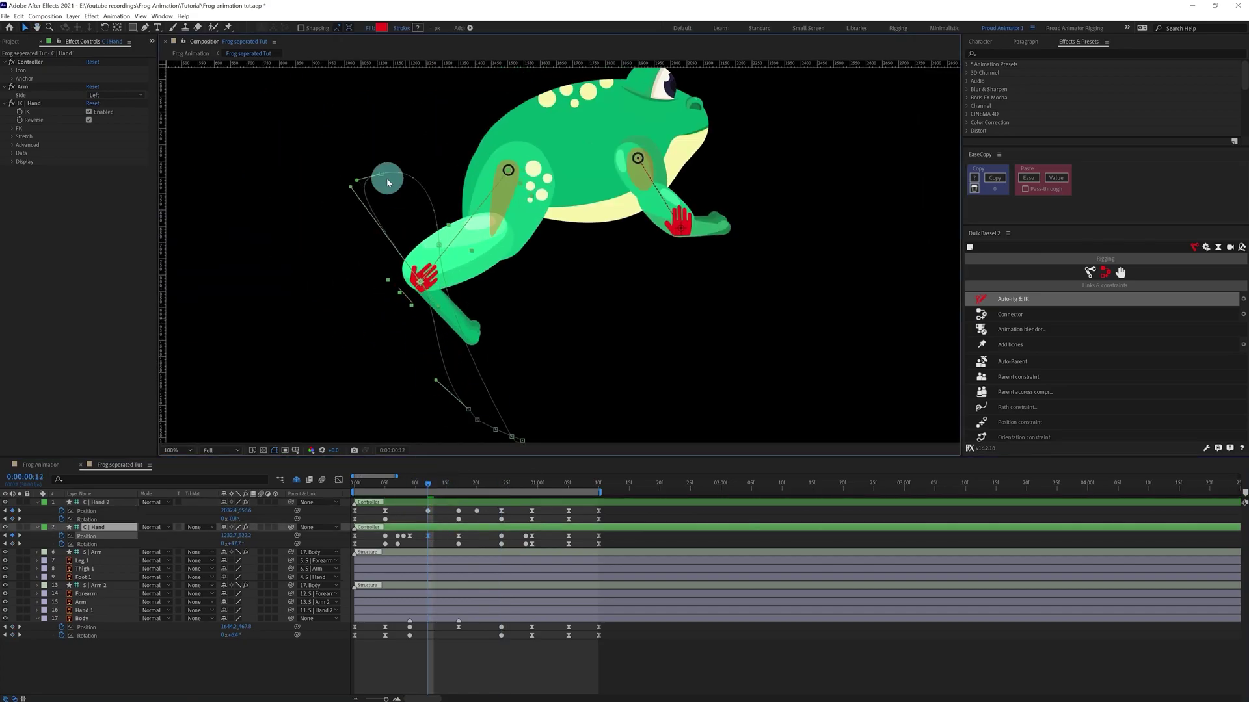
Step: Adjust the C | Hand motion-path handles around the frame 12 and 17 keyframes into a rounder, smoother curve
key(k)
drag(387, 180, 406, 163)
drag(441, 311, 448, 315)
drag(350, 187, 362, 205)
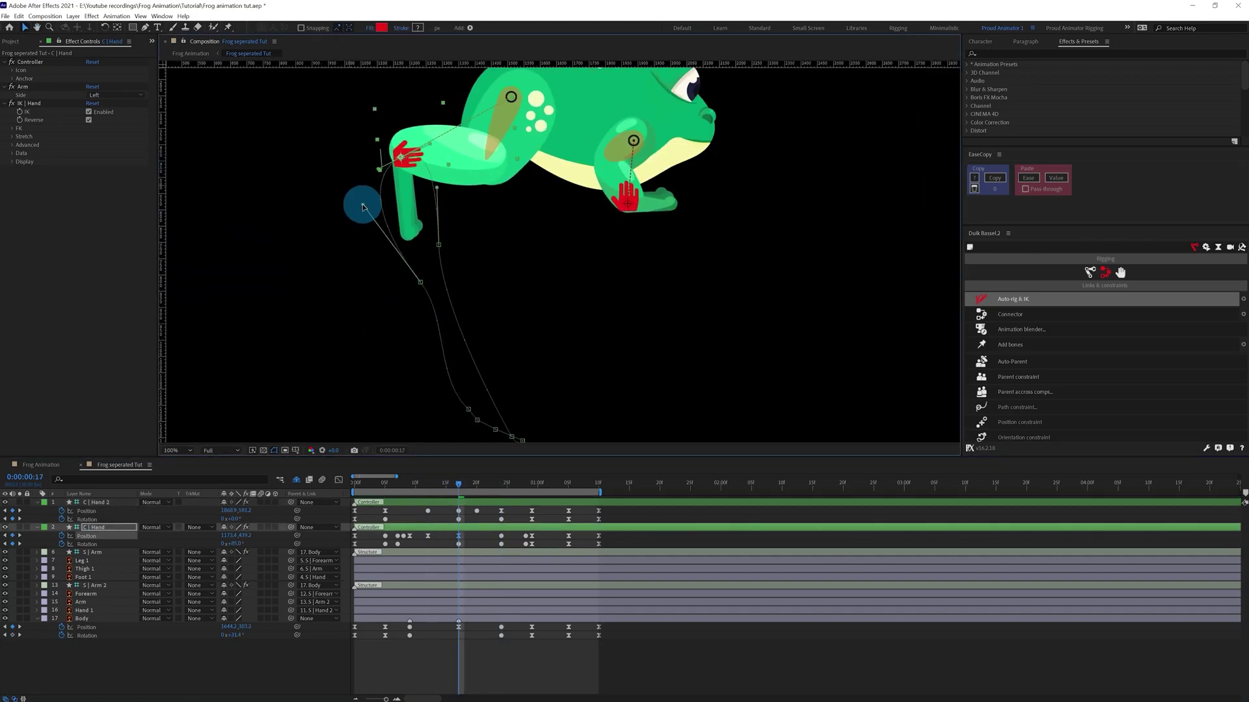
scroll(362, 205, down, 1)
click(458, 536)
Step: Preview the jump from frame 0 and examine the limb and body poses around frames 14 and 20
key(Home)
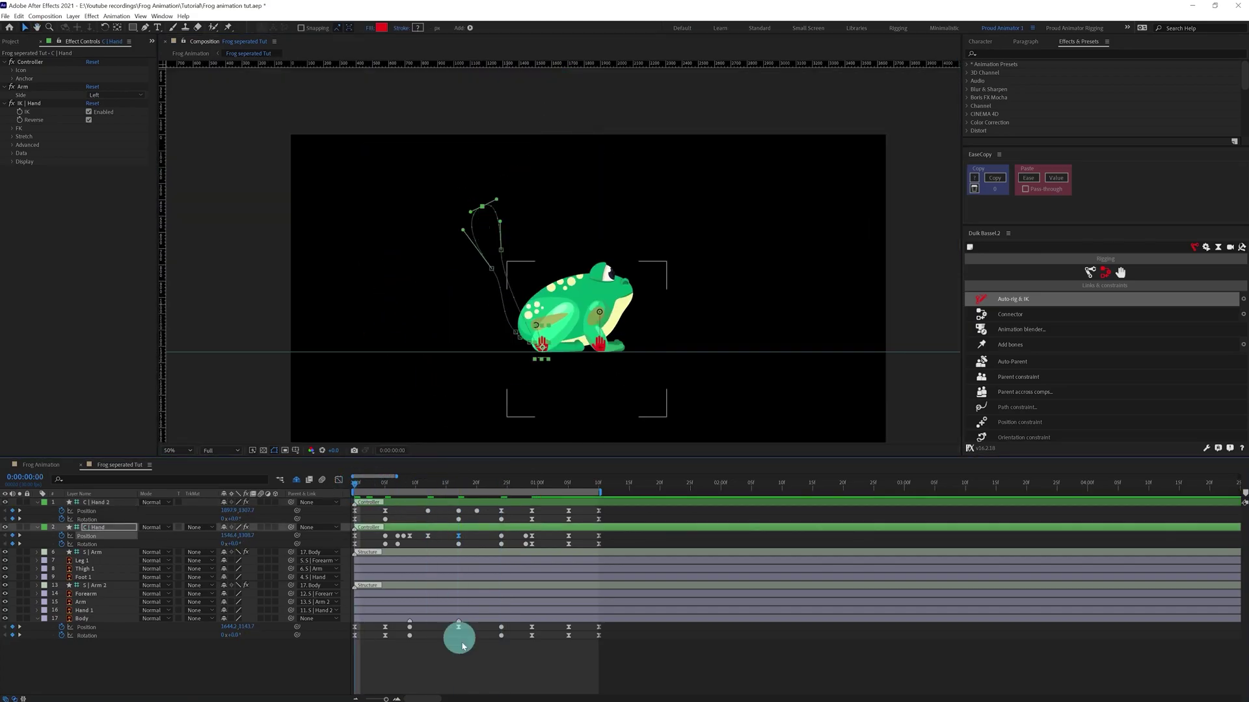
key(space)
drag(487, 658, 483, 653)
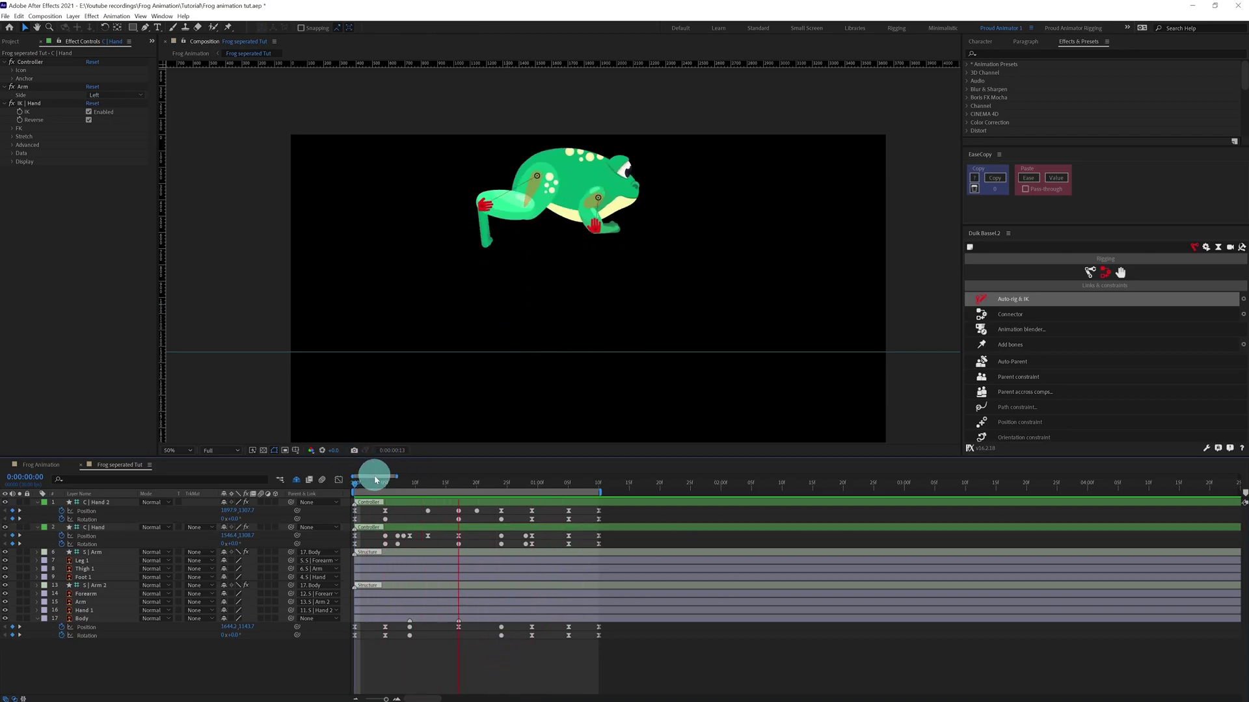
drag(392, 492, 443, 489)
click(448, 506)
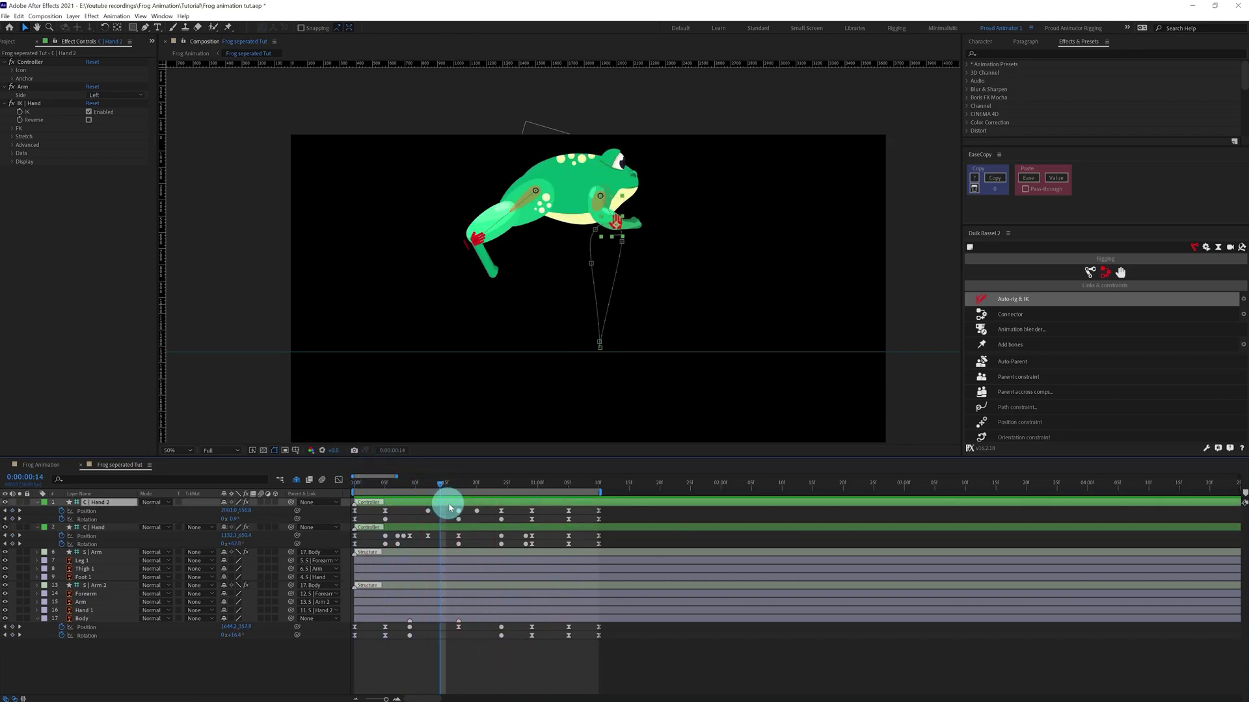
key(space)
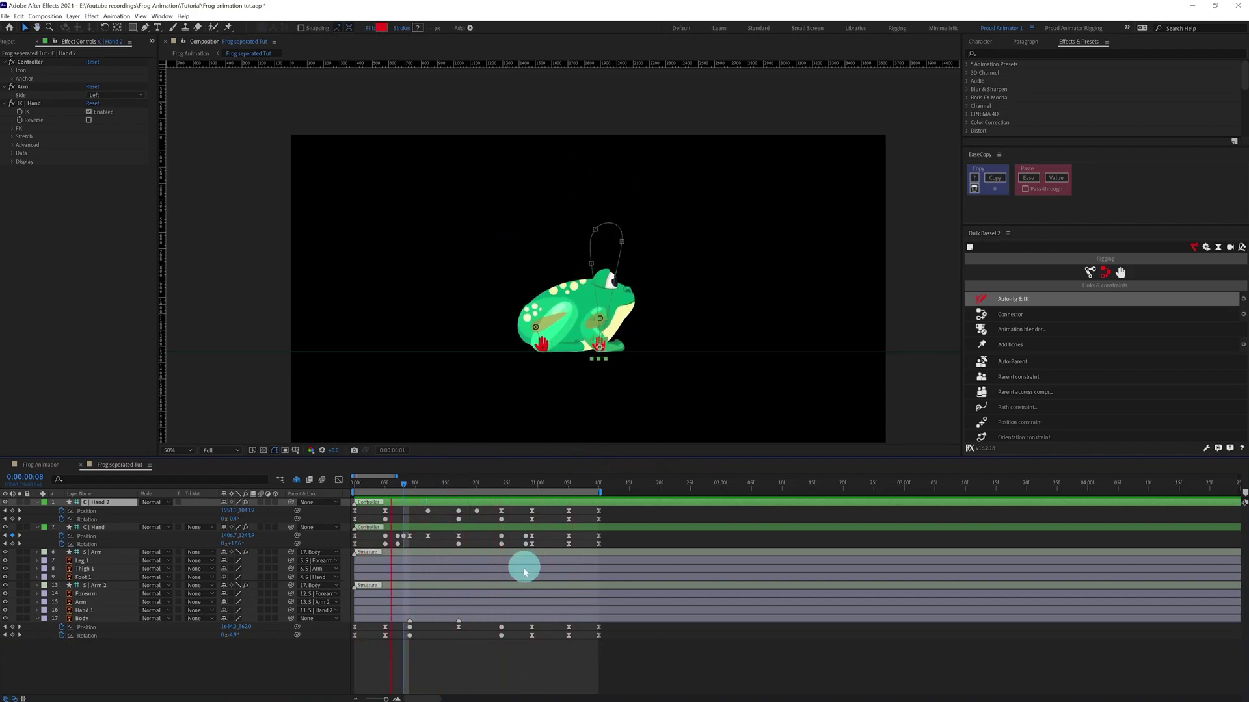
click(476, 486)
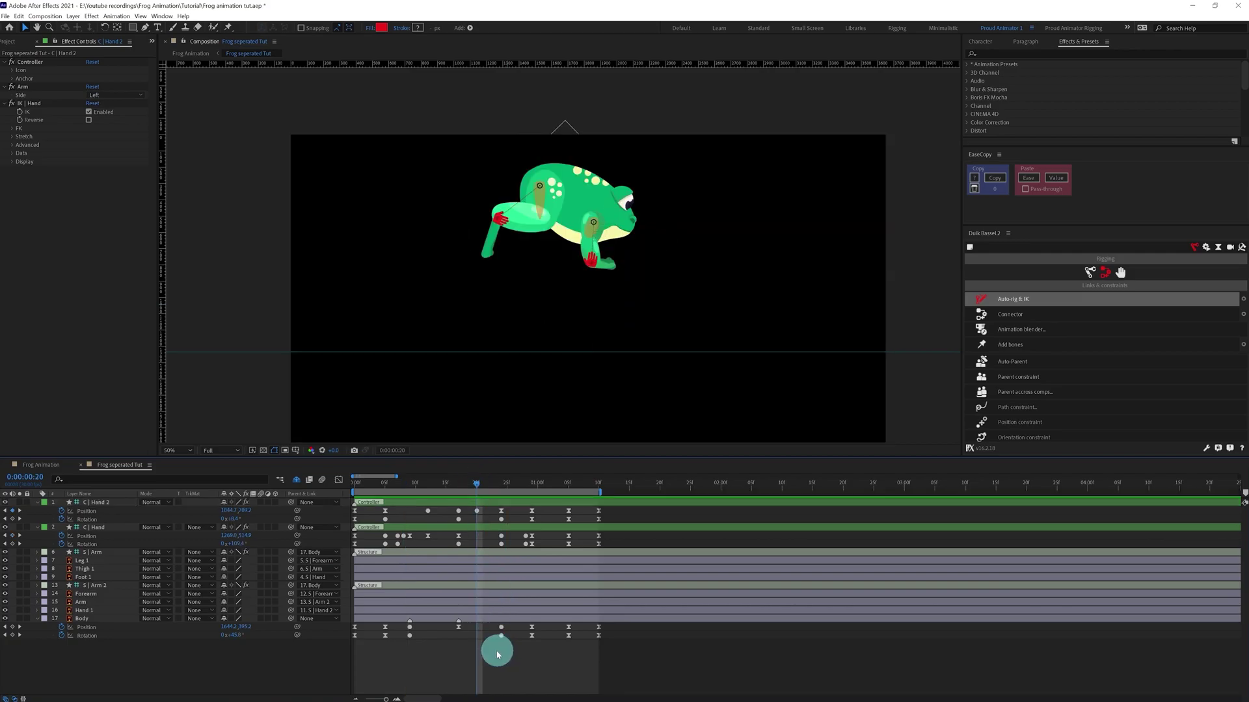
click(356, 487)
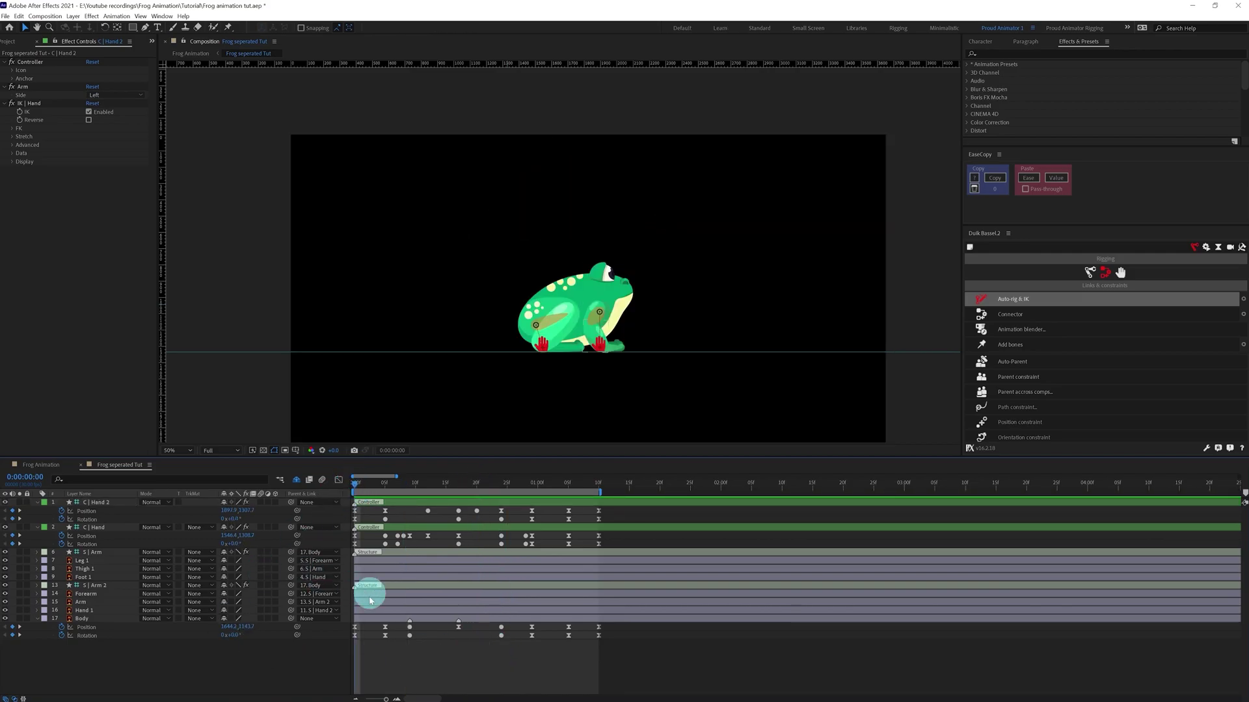
Step: Shift all of the Body layer's rotation keyframes one frame later and preview the jump
click(85, 636)
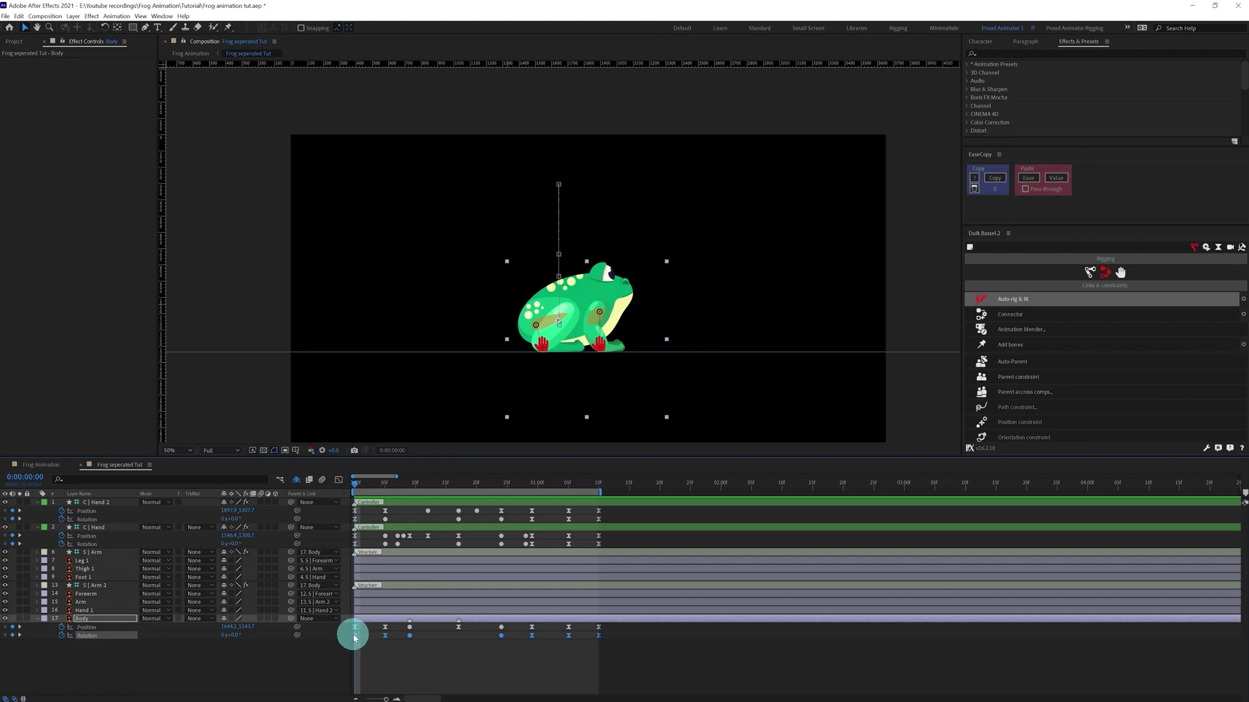
click(429, 671)
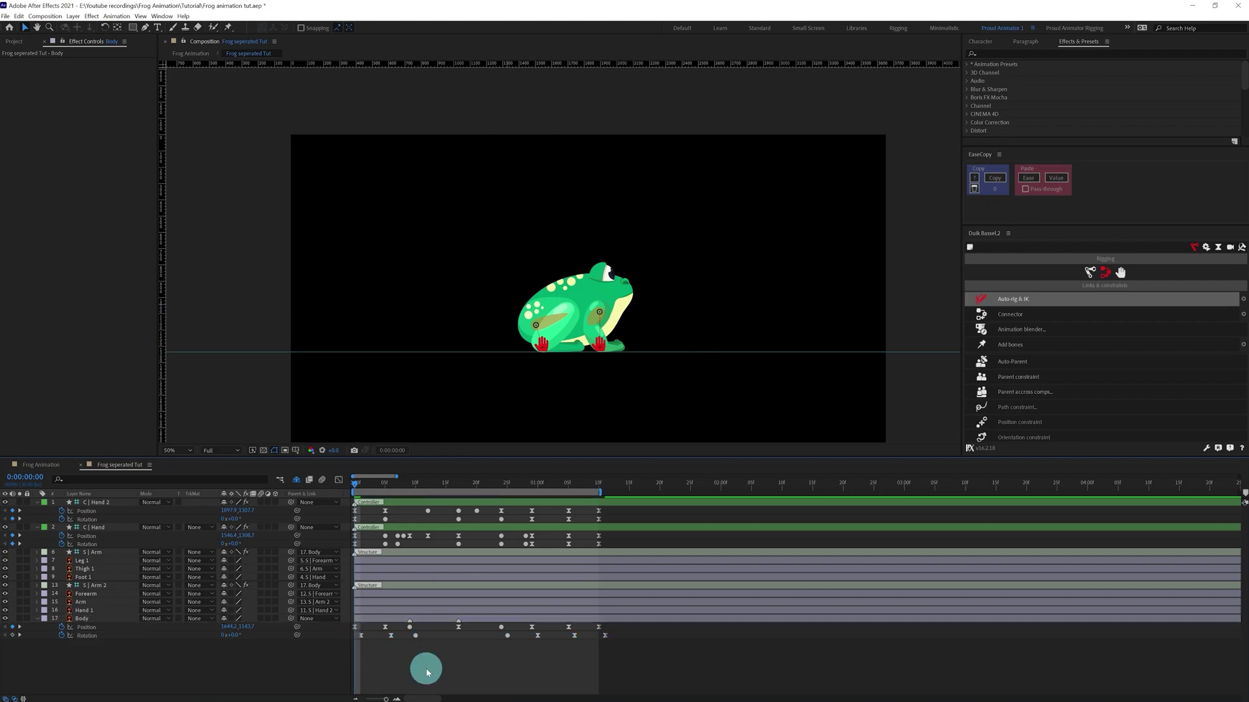
key(space)
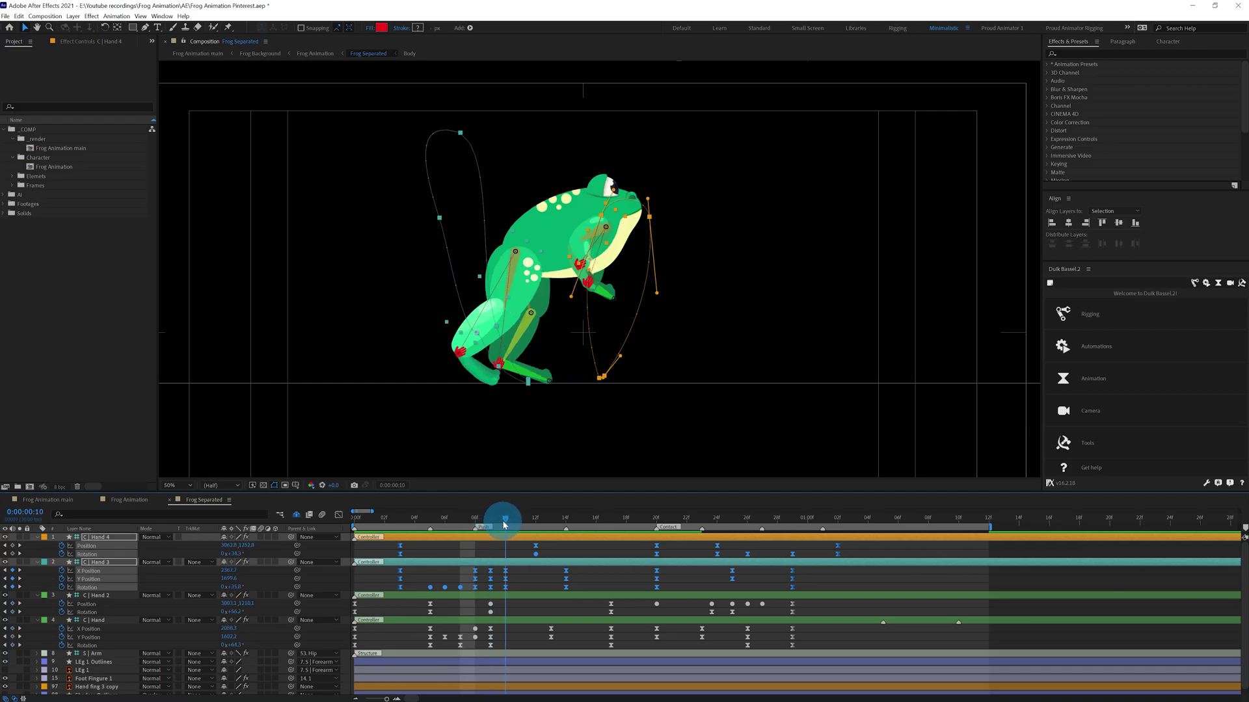
Step: In the Frog Animation Pinterest project, scrub the finished jump from frame 10 to frame 17 to examine all four limb paths
drag(503, 521, 604, 524)
click(428, 550)
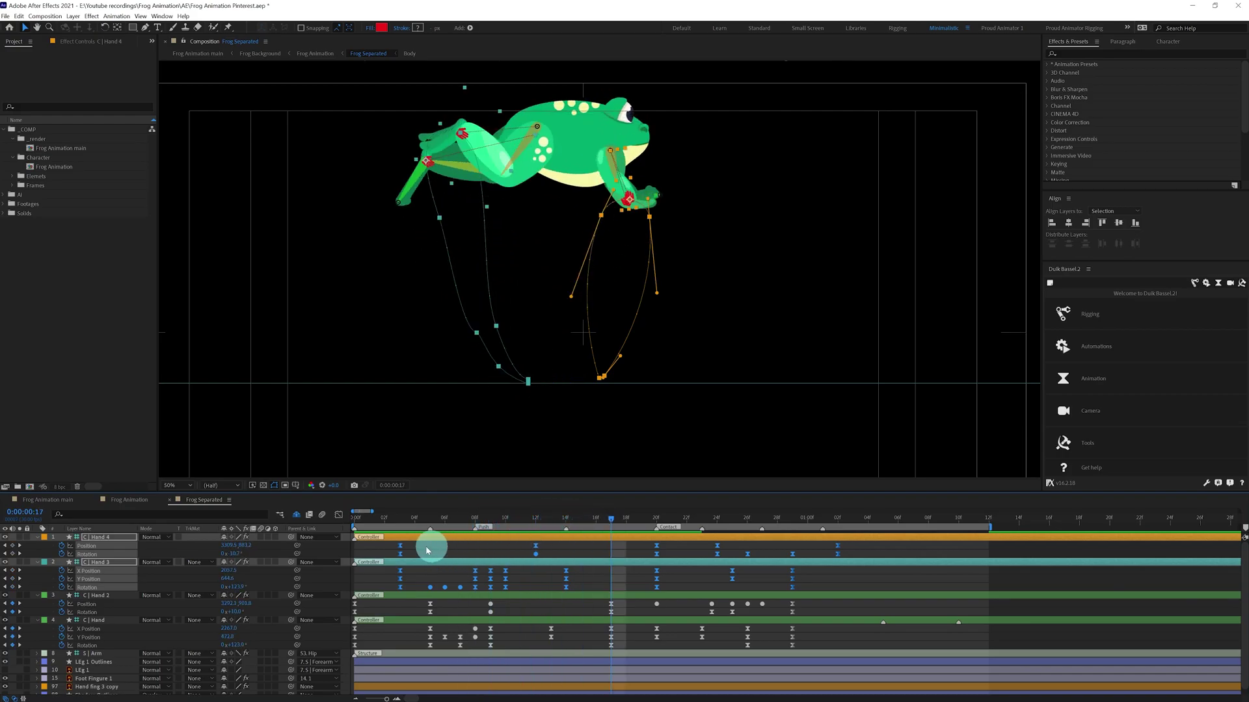